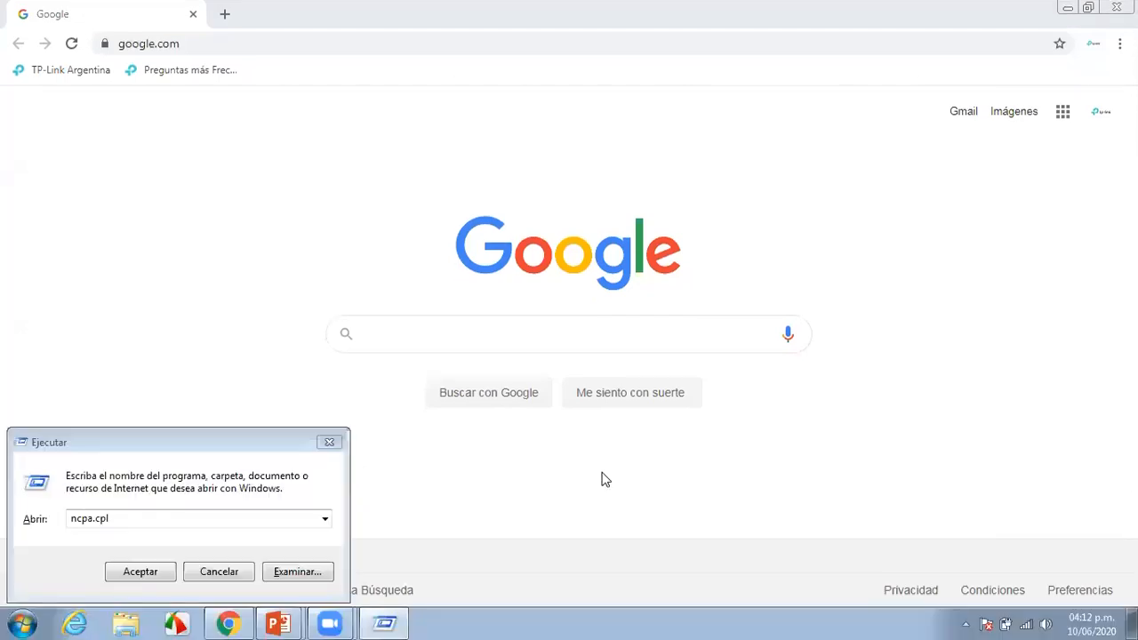
Launch Network Connections by running ncpa.cpl from the Run box
{"action": "left_click", "coordinate": [149, 524]}
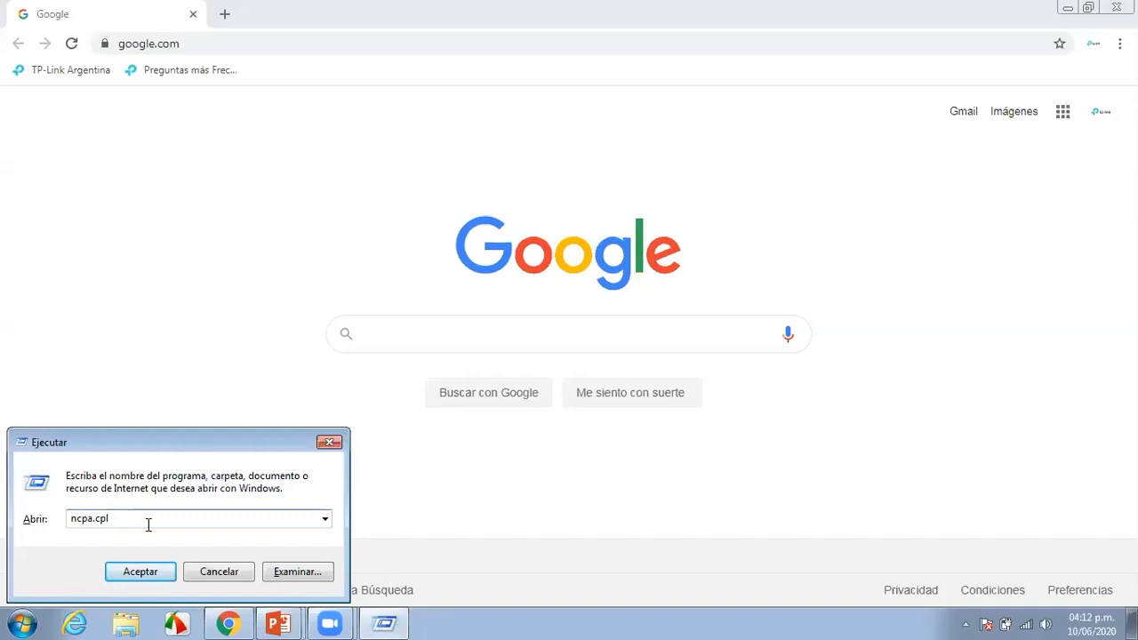
{"action": "key", "text": "Return"}
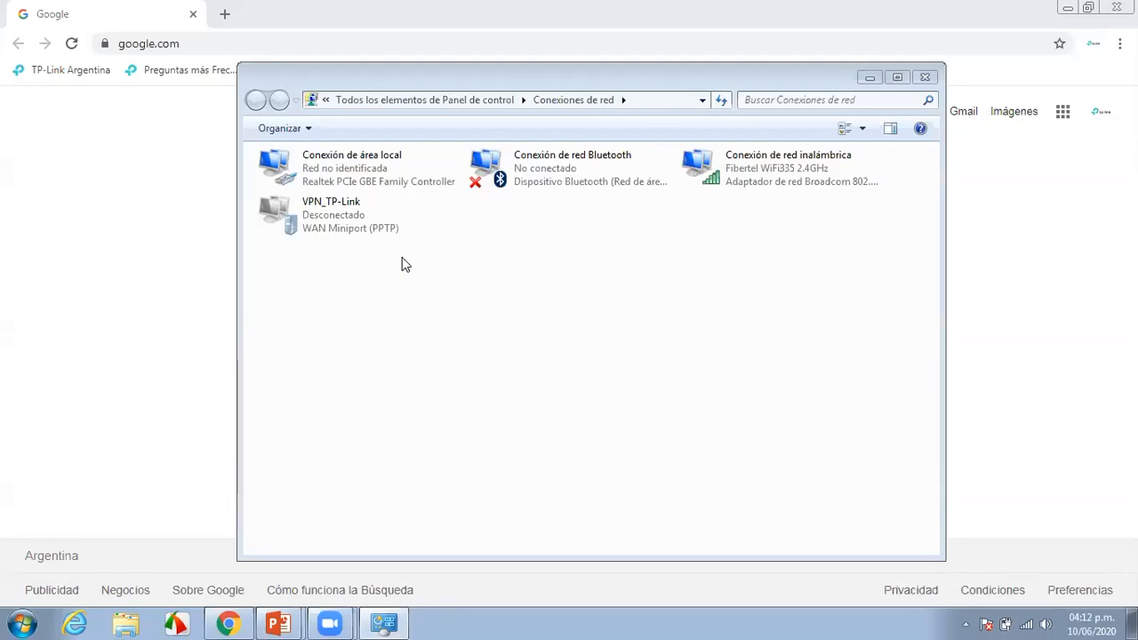
Open the local area connection's IPv4 properties and switch to a manually specified IP address
{"action": "left_click", "coordinate": [381, 184]}
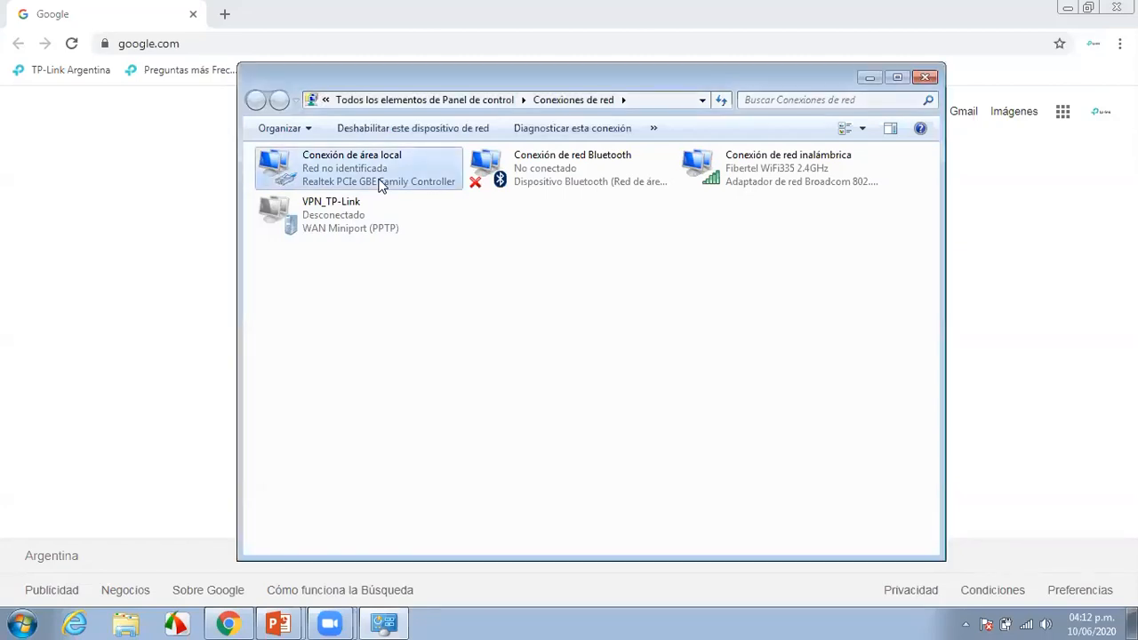
{"action": "right_click", "coordinate": [380, 184]}
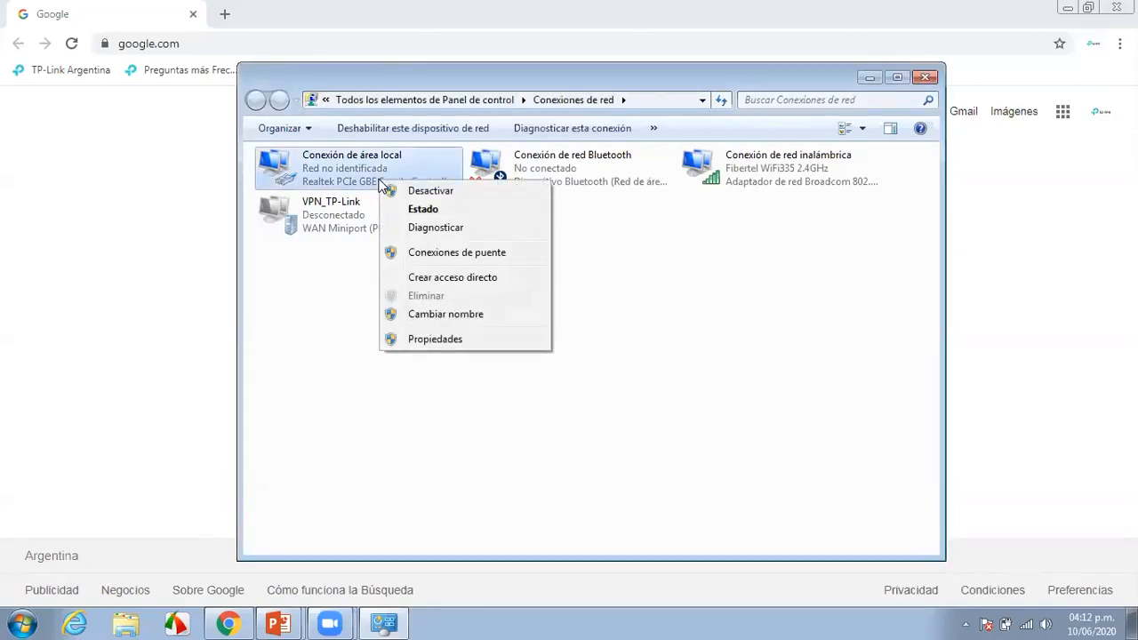
{"action": "left_click", "coordinate": [438, 338]}
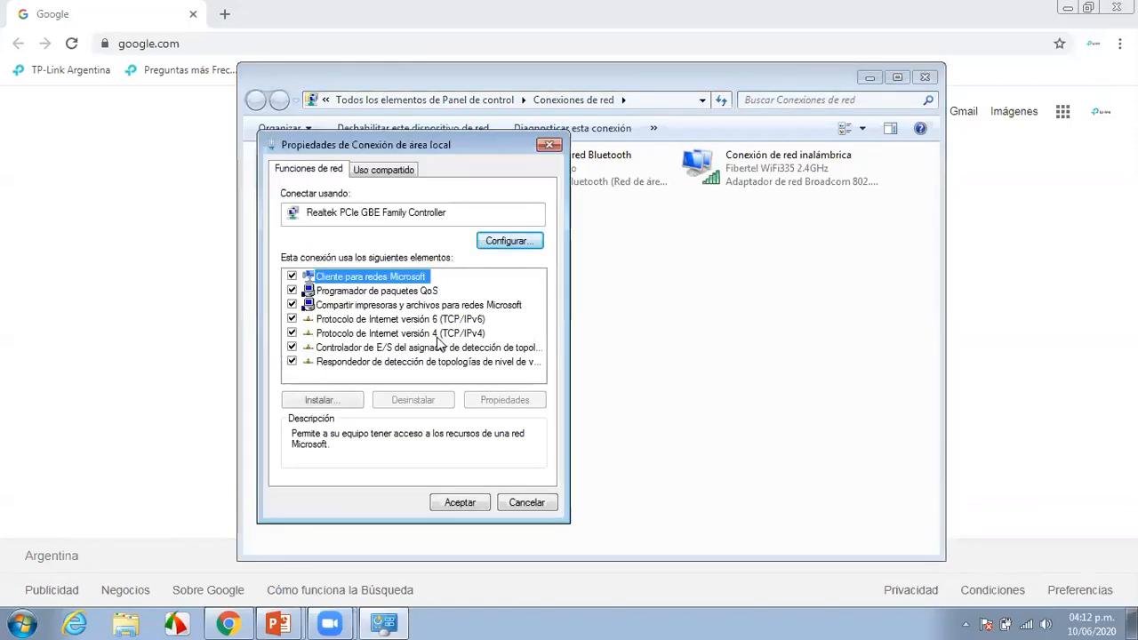
{"action": "double_click", "coordinate": [400, 334]}
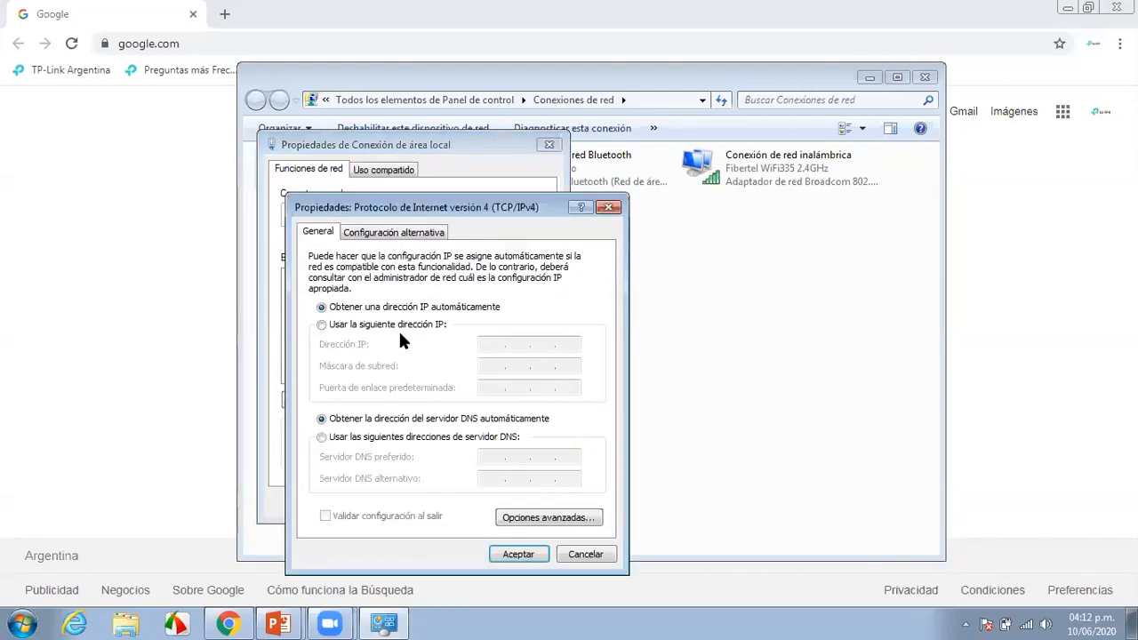
{"action": "left_click", "coordinate": [322, 327]}
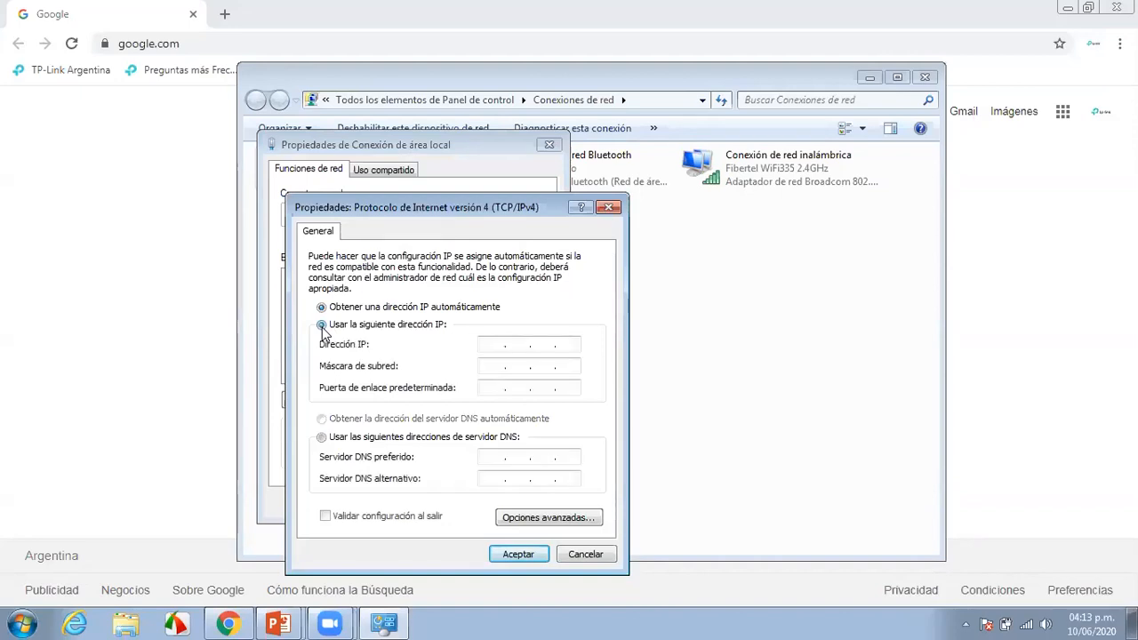
{"action": "left_click", "coordinate": [489, 344]}
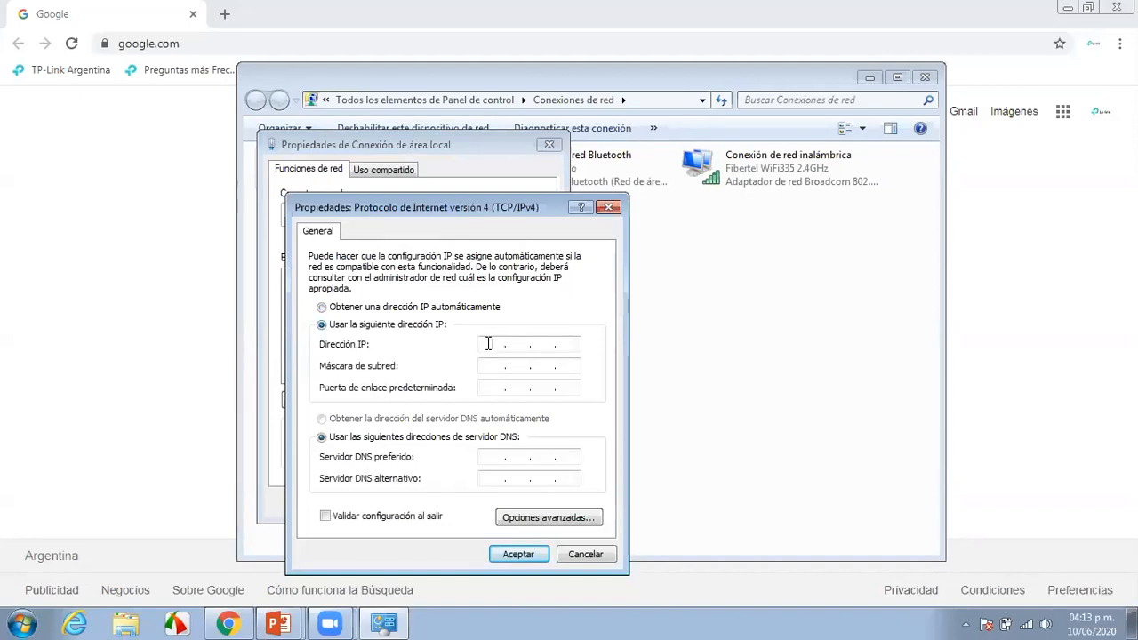
Enter IP 192.168.0.10, subnet mask 255.255.255.0 and gateway 192.168.0.254
{"action": "type", "text": "192 . 168 . 0 ."}
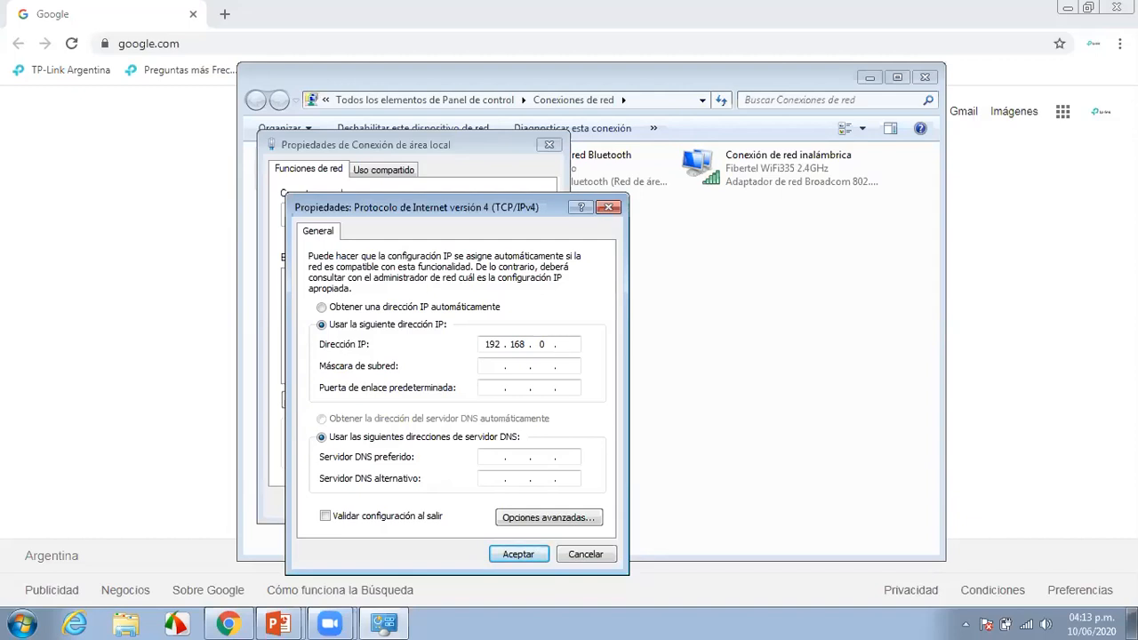
{"action": "type", "text": "10"}
{"action": "left_click", "coordinate": [491, 367]}
{"action": "left_click", "coordinate": [499, 390]}
{"action": "type", "text": "192."}
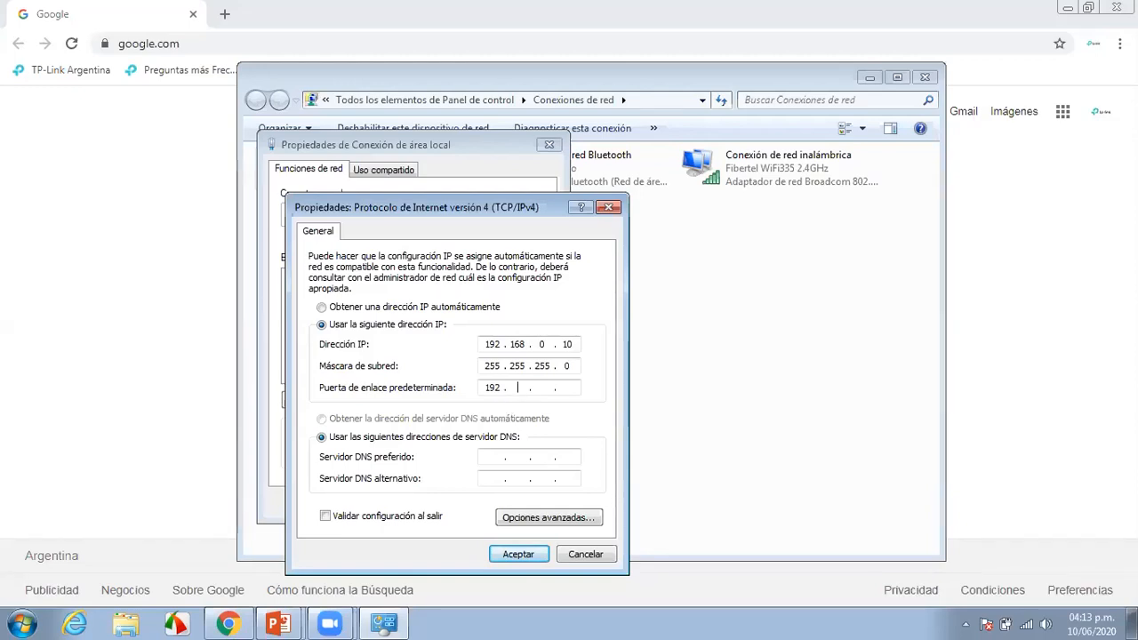
{"action": "type", "text": "168.0."}
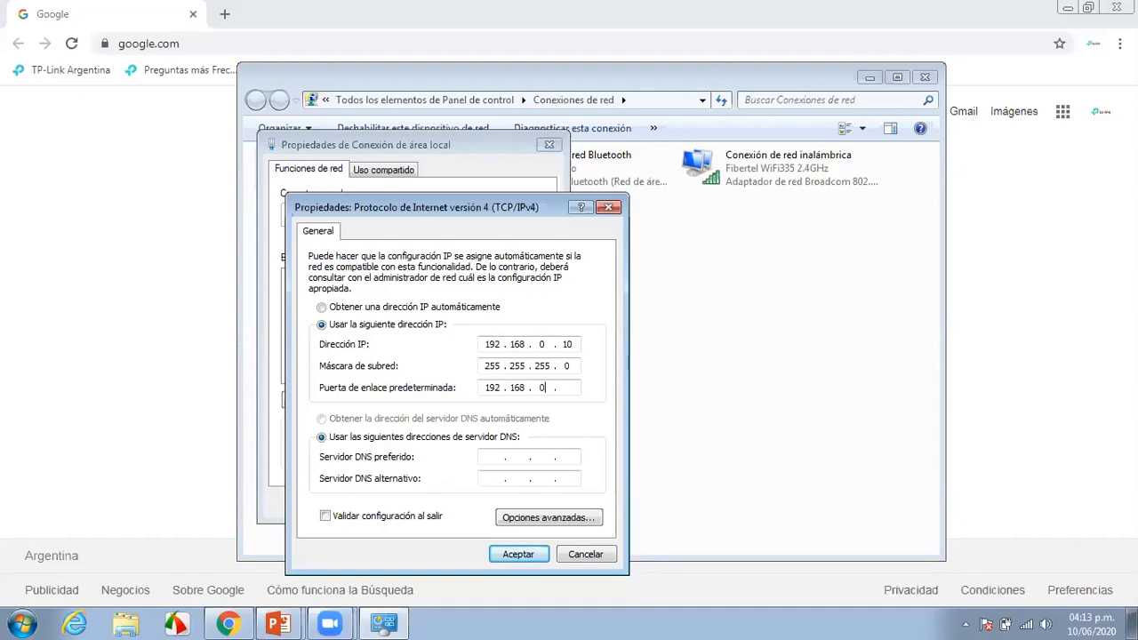
{"action": "type", "text": "254"}
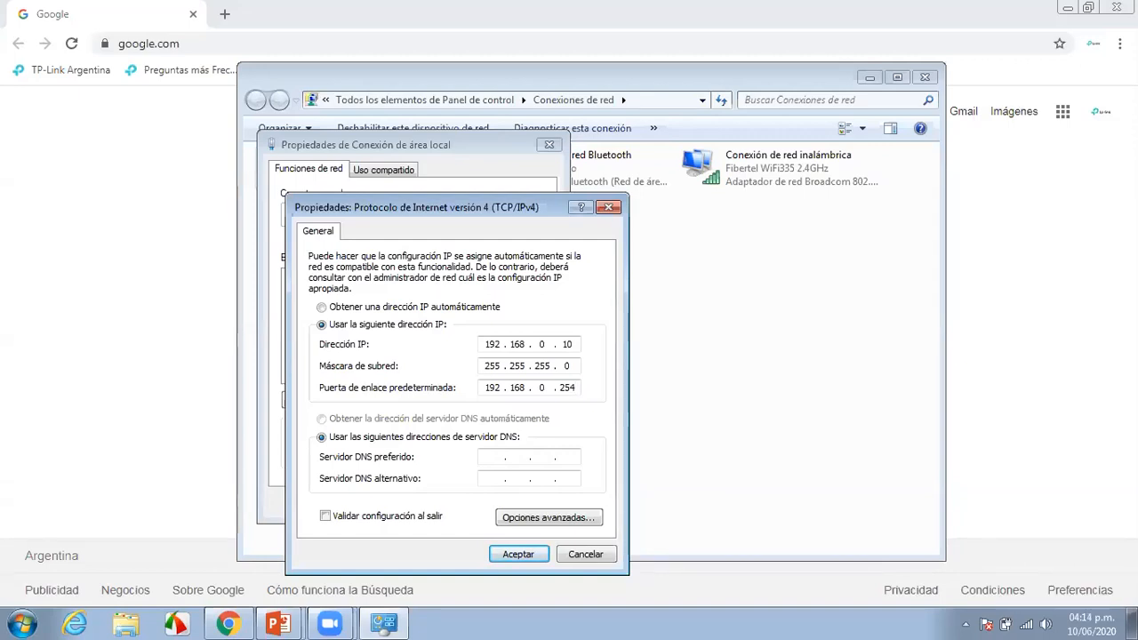
Open Command Prompt with cmd and run ipconfig
{"action": "key", "text": "super+r"}
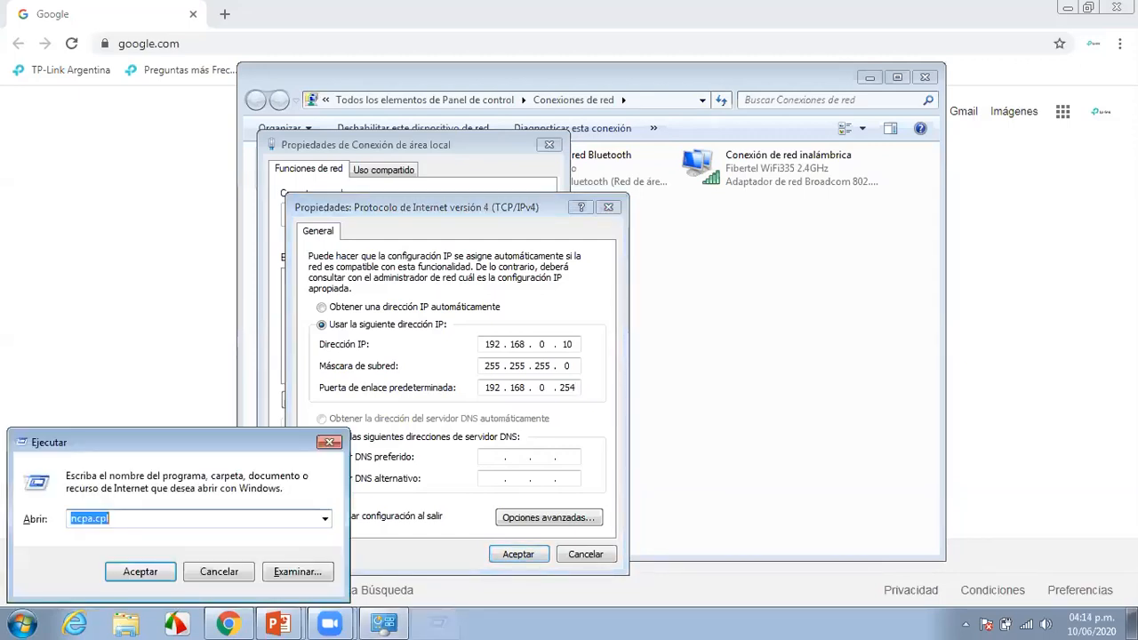
{"action": "type", "text": "cmd"}
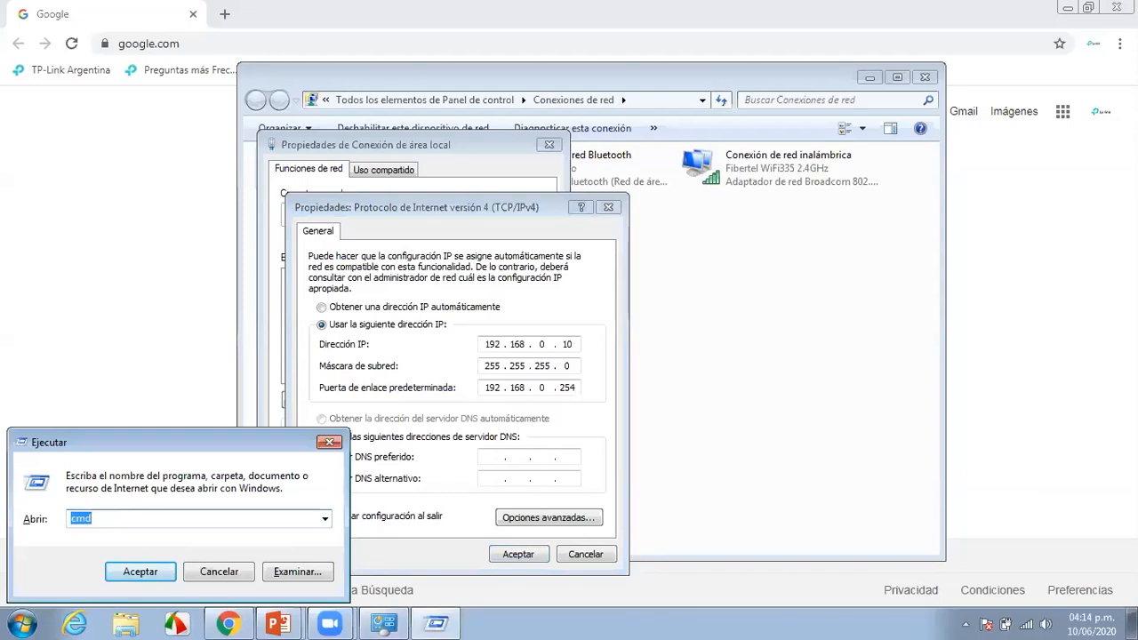
{"action": "key", "text": "Return"}
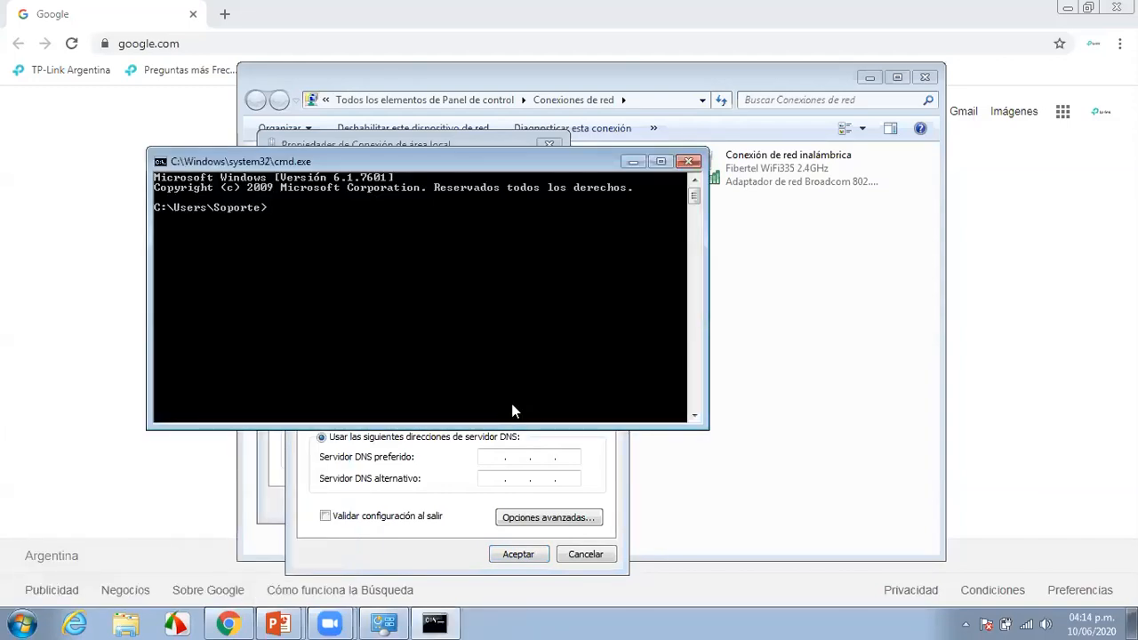
{"action": "type", "text": "ipconfig"}
{"action": "key", "text": "Return"}
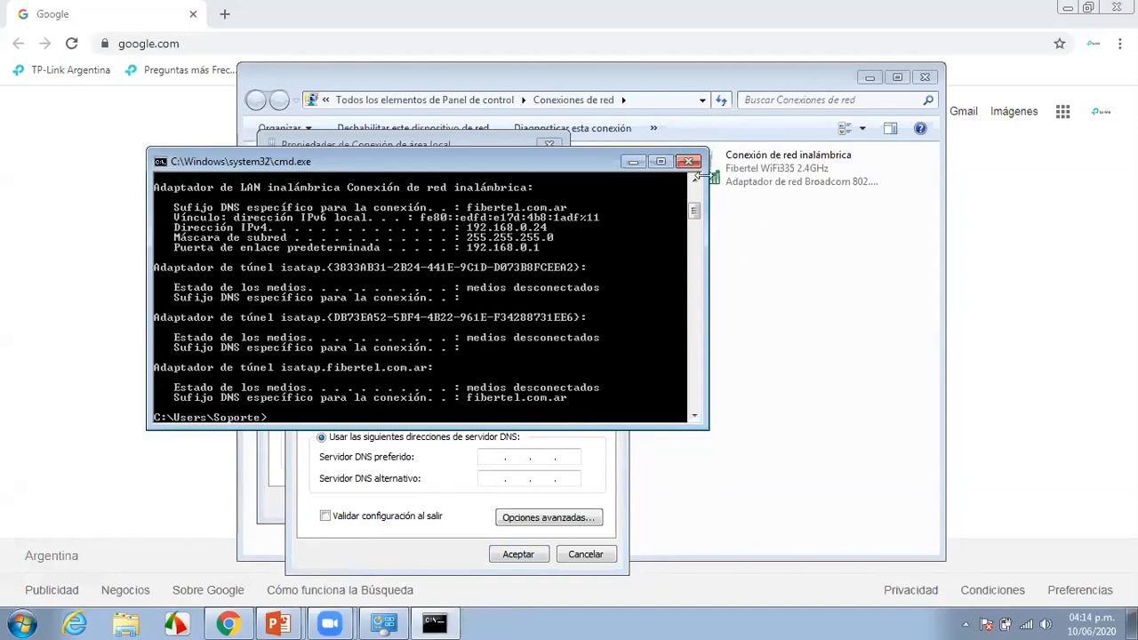
Scroll the ipconfig output up to the Ethernet adapter section
{"action": "left_click", "coordinate": [694, 181]}
{"action": "left_click", "coordinate": [694, 180]}
{"action": "left_click", "coordinate": [694, 180]}
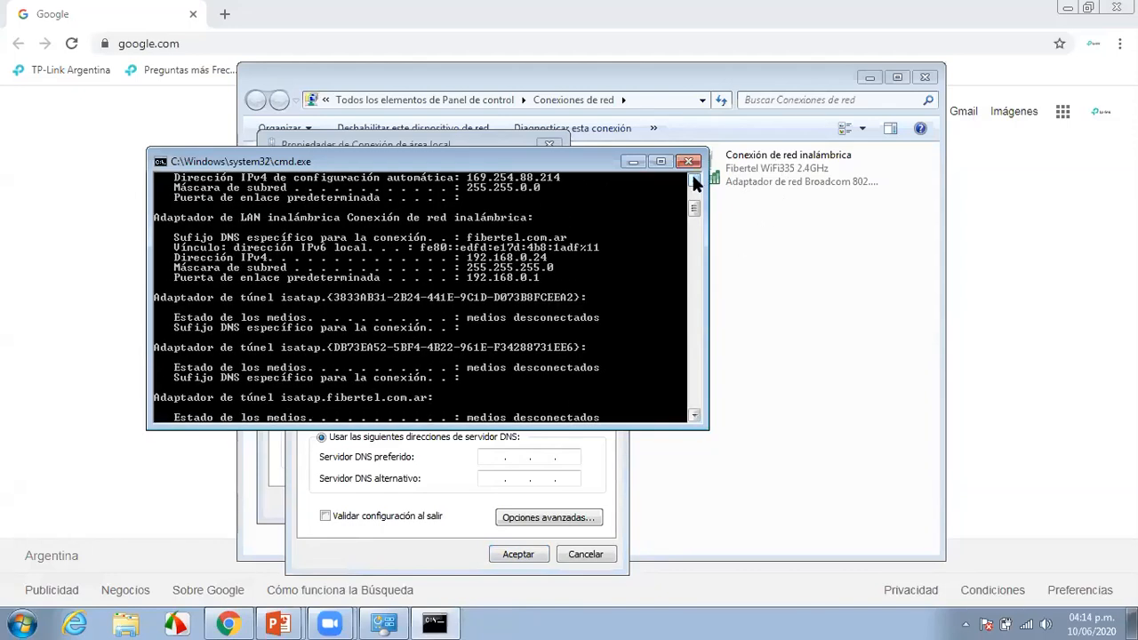
{"action": "left_click", "coordinate": [694, 181]}
{"action": "left_click", "coordinate": [694, 180]}
{"action": "left_click", "coordinate": [694, 180]}
{"action": "left_click", "coordinate": [694, 180]}
{"action": "left_click", "coordinate": [694, 180]}
{"action": "left_click", "coordinate": [694, 180]}
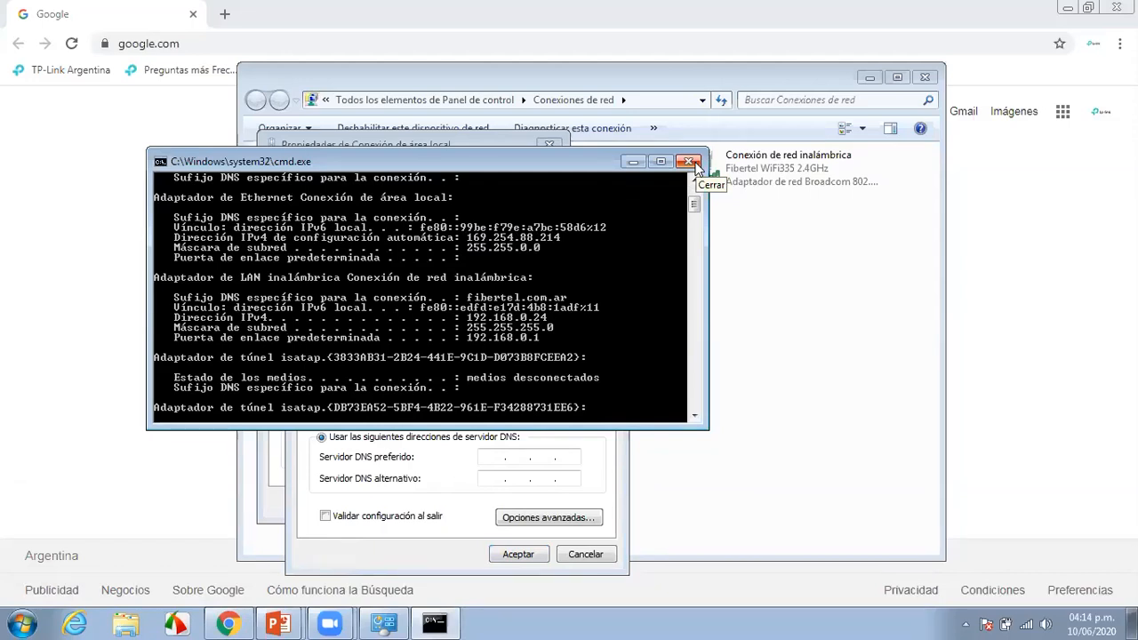
Confirm the static IPv4 settings in both properties dialogs and minimize Network Connections
{"action": "left_click", "coordinate": [633, 161]}
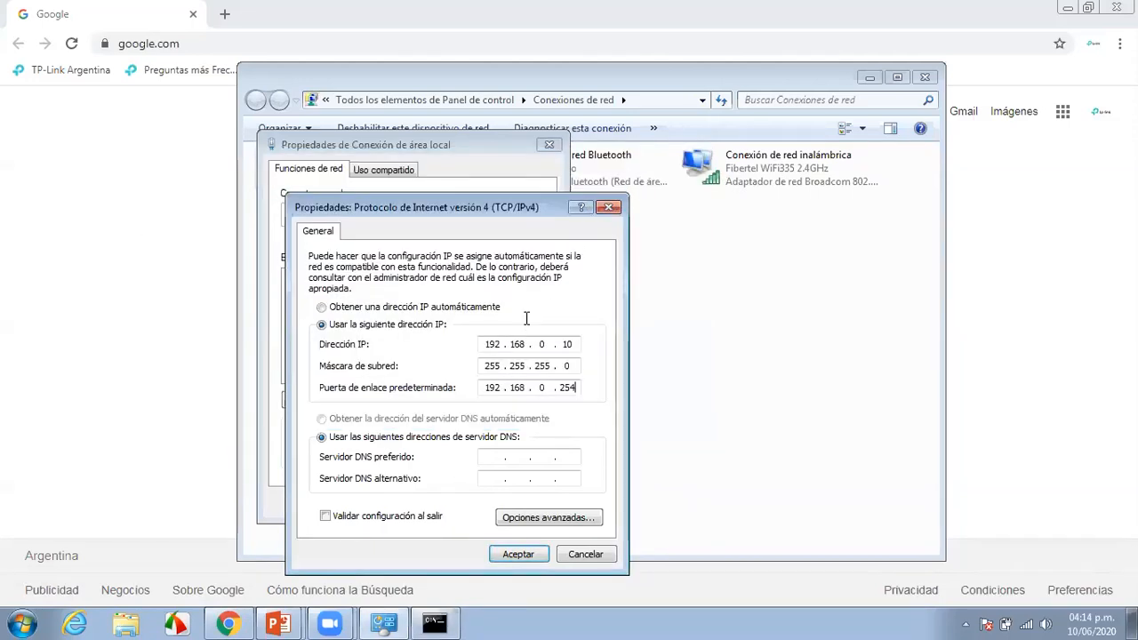
{"action": "left_click", "coordinate": [543, 556]}
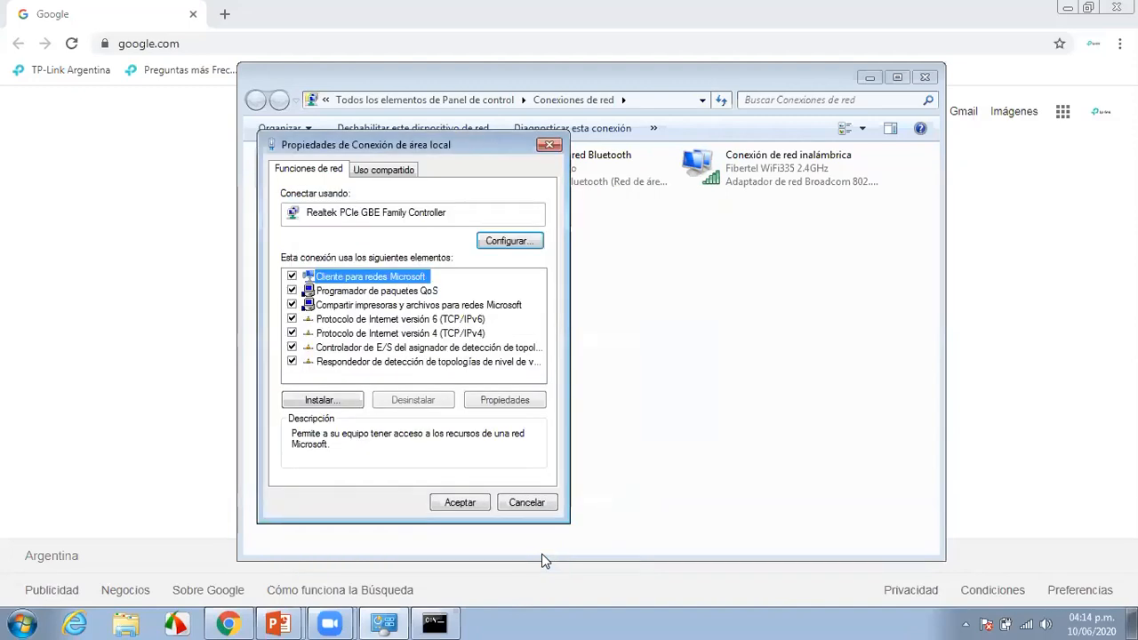
{"action": "left_click", "coordinate": [476, 501]}
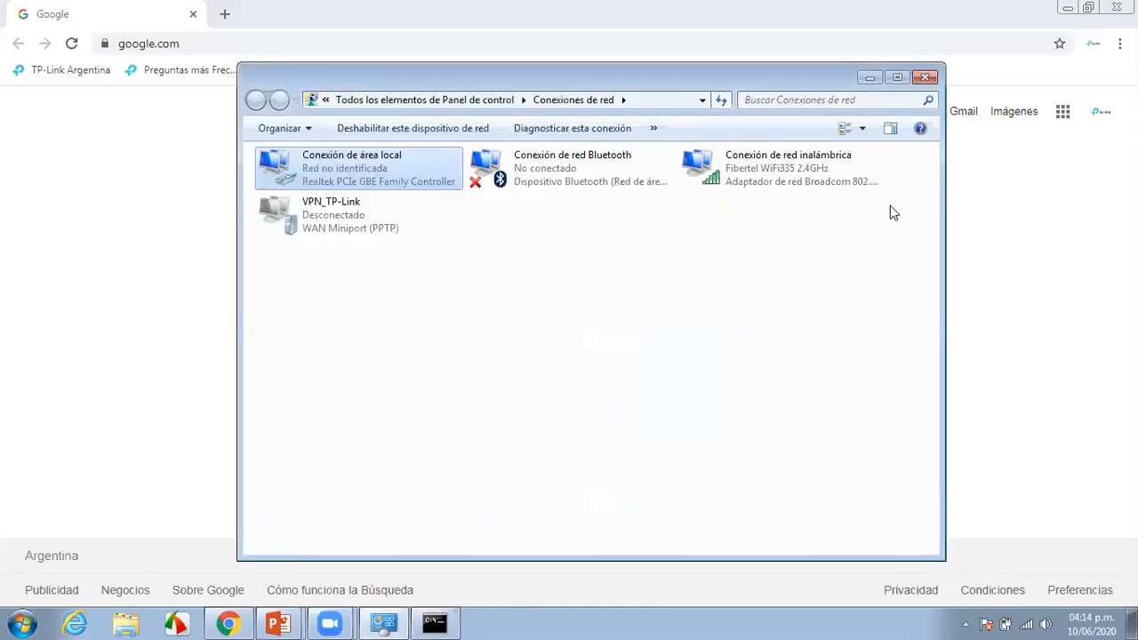
{"action": "left_click", "coordinate": [869, 77]}
Browse to the device's web interface at 192.168.0.254
{"action": "left_click", "coordinate": [235, 41]}
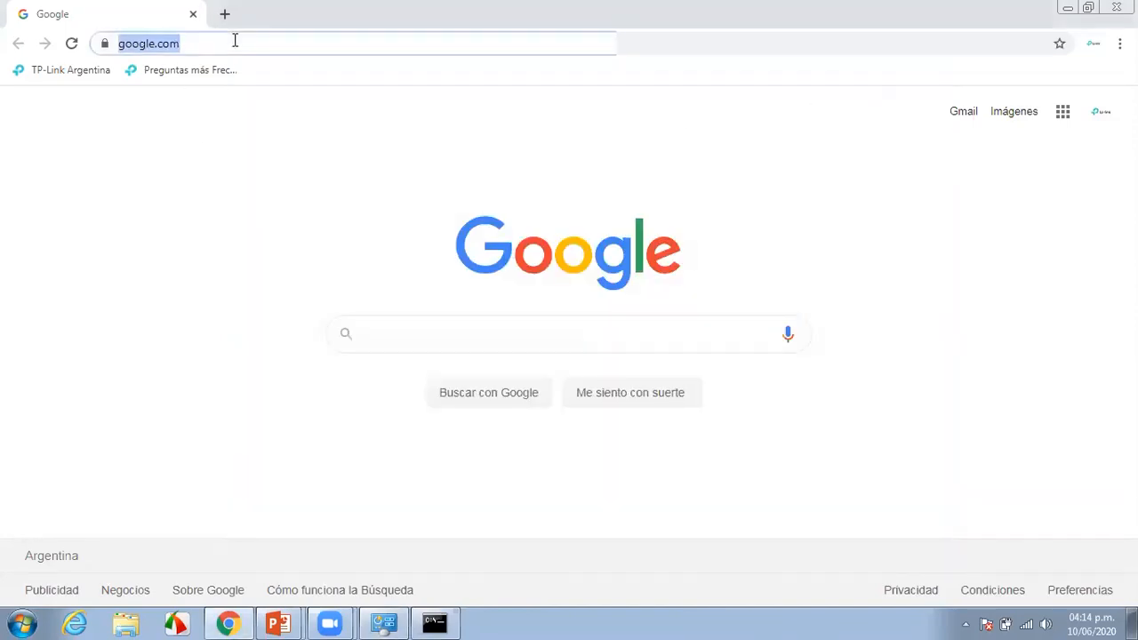
{"action": "type", "text": "192.168.0.254"}
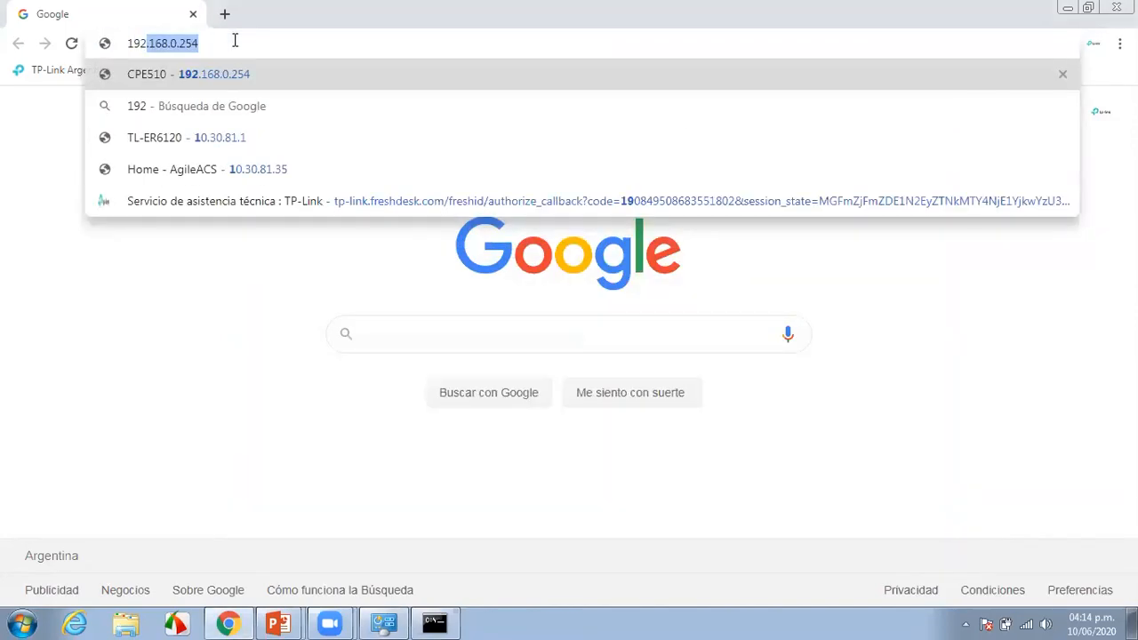
{"action": "key", "text": "Return"}
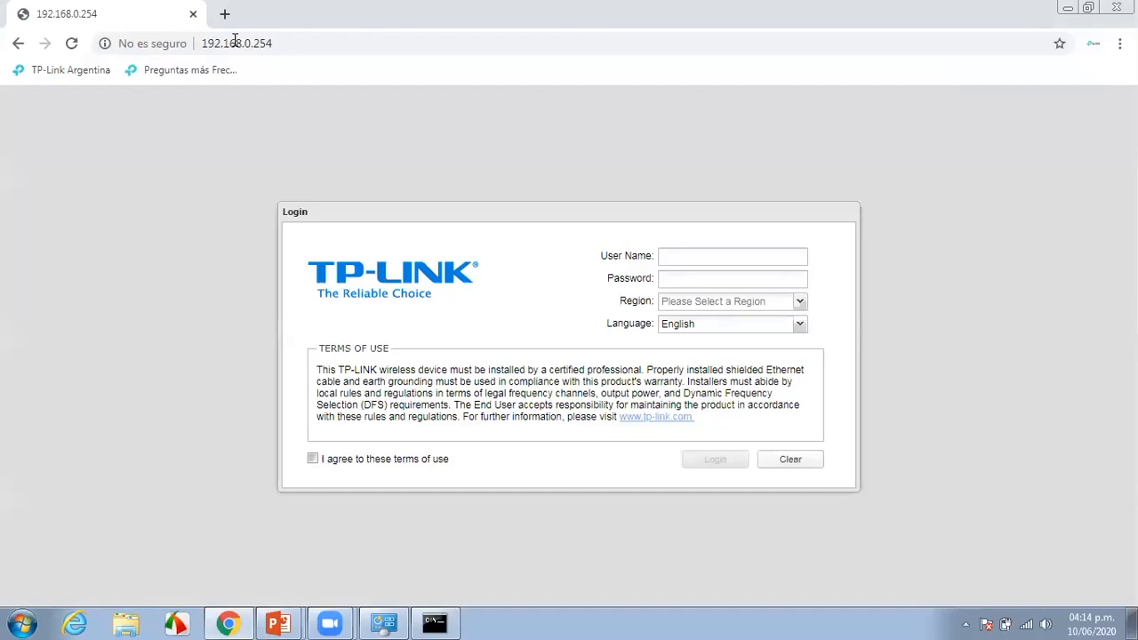
Log in with the default admin credentials, region Argentina and language Español, accepting the terms
{"action": "left_click", "coordinate": [742, 256]}
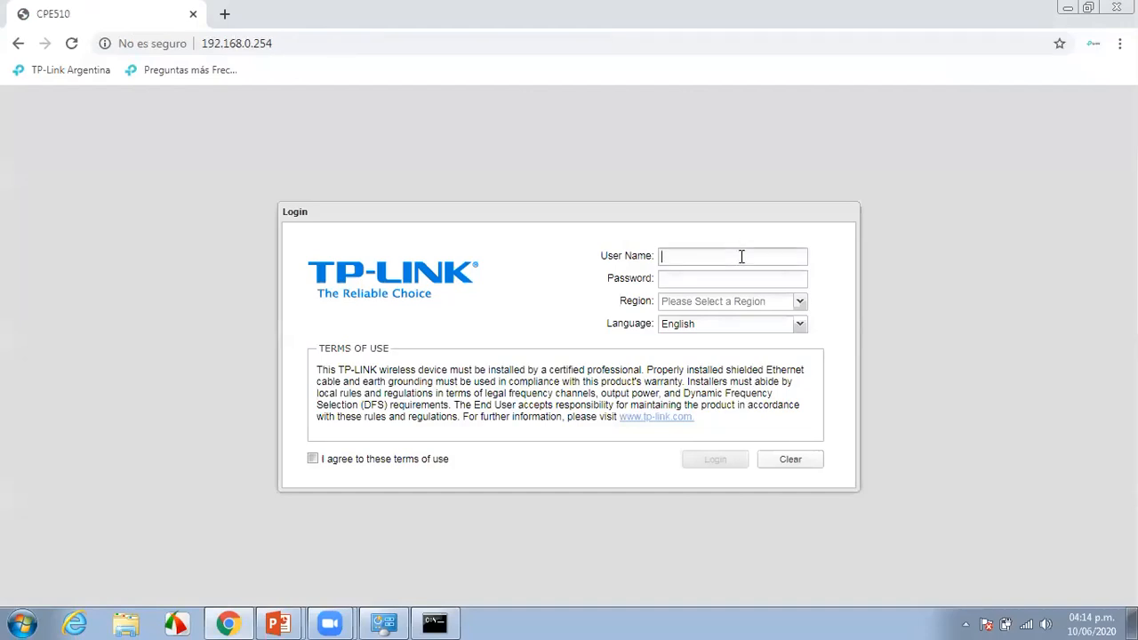
{"action": "type", "text": "admin"}
{"action": "key", "text": "Tab"}
{"action": "type", "text": "admin"}
{"action": "left_click", "coordinate": [798, 302]}
{"action": "left_click", "coordinate": [715, 337]}
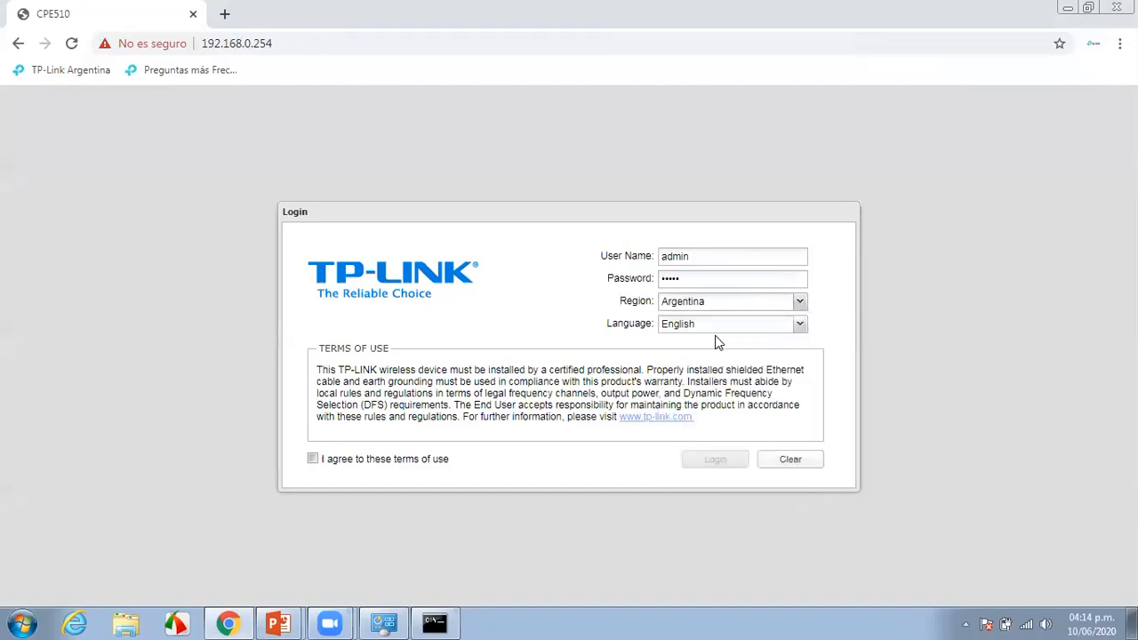
{"action": "left_click", "coordinate": [802, 325]}
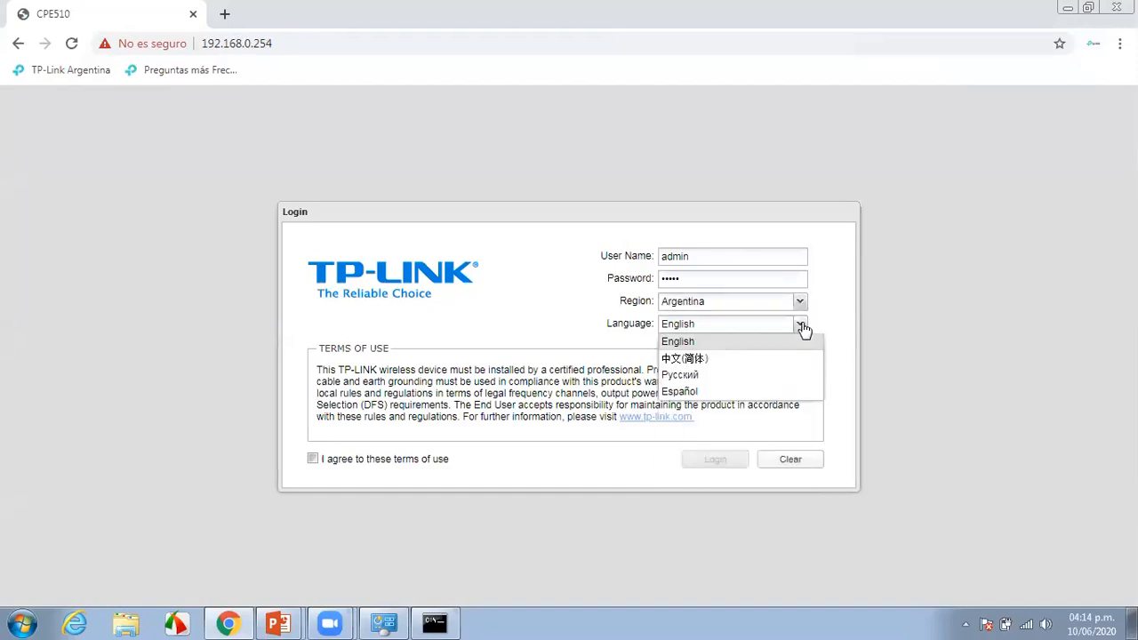
{"action": "left_click", "coordinate": [751, 393]}
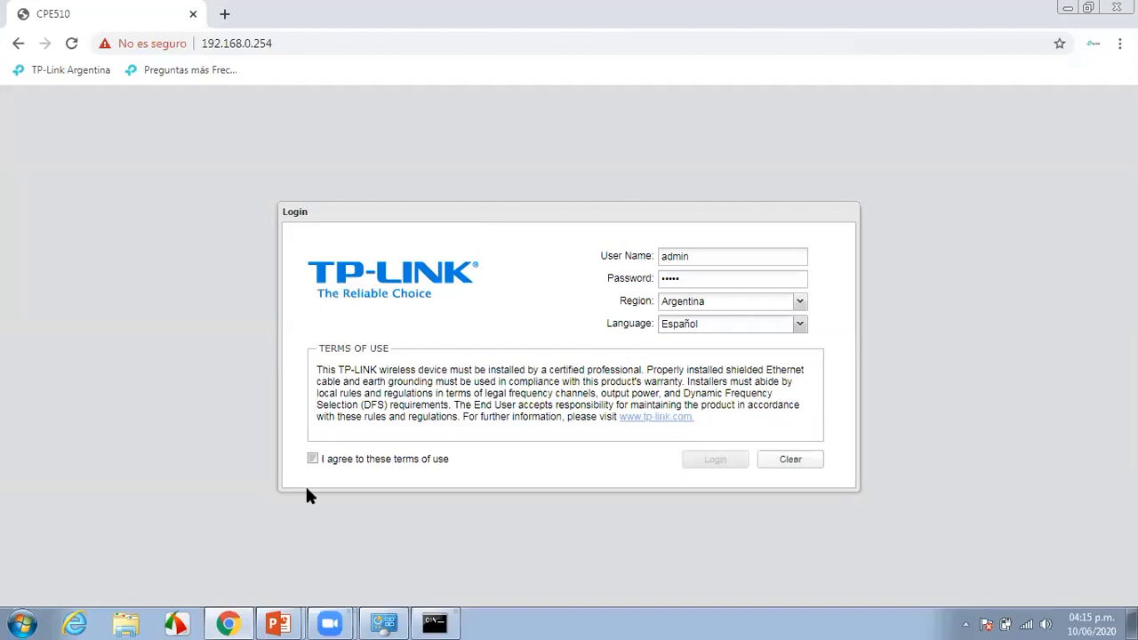
{"action": "left_click", "coordinate": [312, 460]}
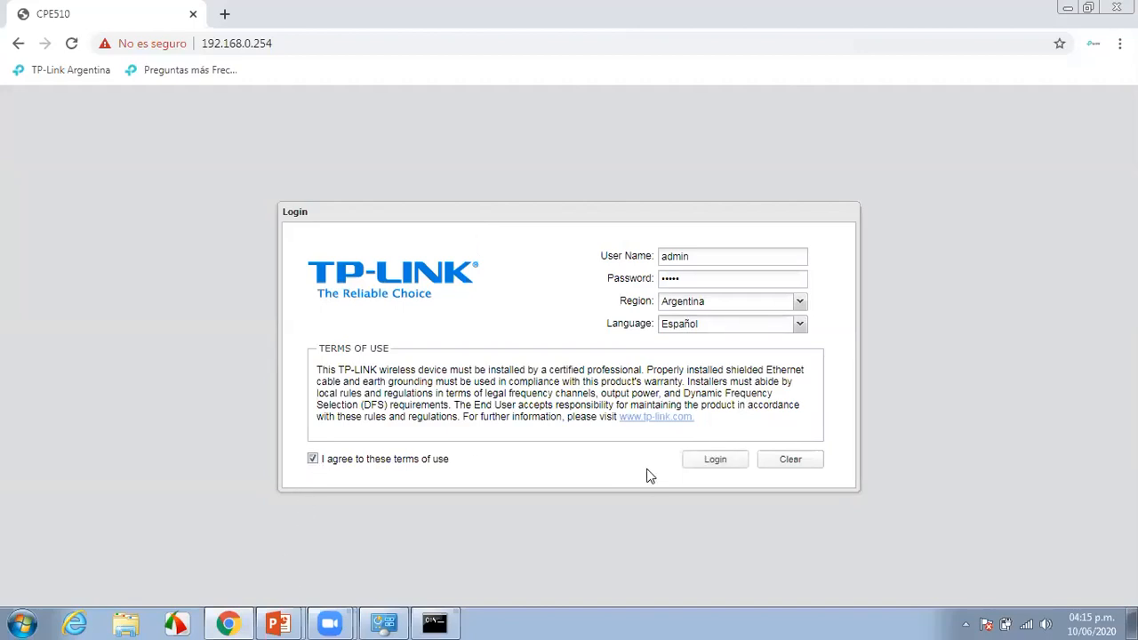
{"action": "left_click", "coordinate": [702, 468]}
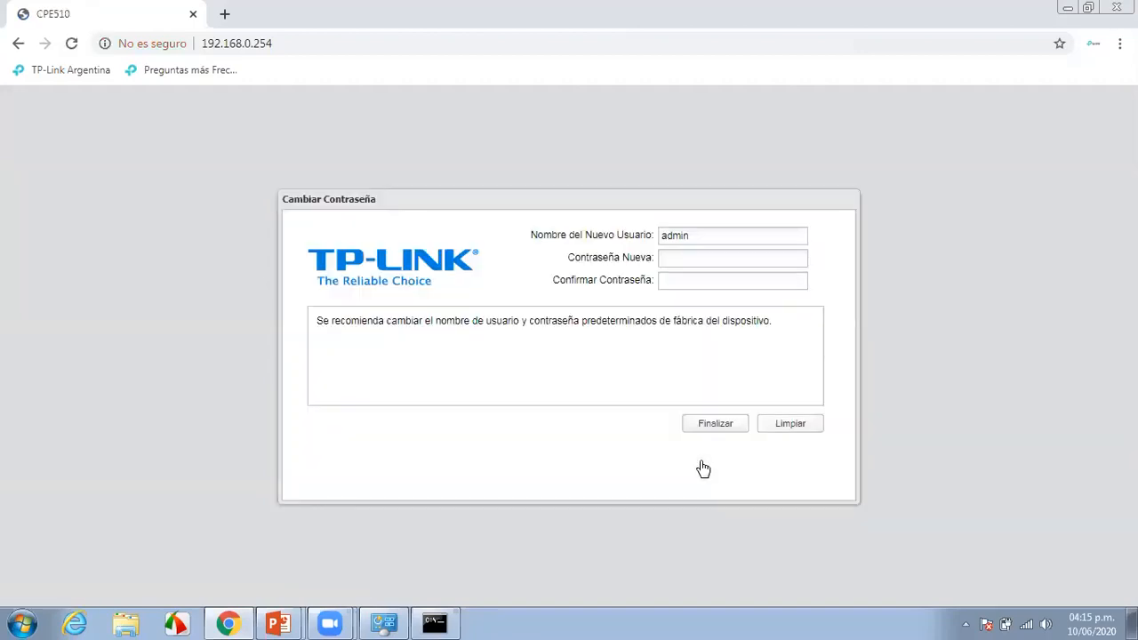
Enter and confirm a new admin password, then finish to reach the Estado page
{"action": "left_click", "coordinate": [770, 259]}
{"action": "type", "text": "•••••••"}
{"action": "left_click", "coordinate": [761, 279]}
{"action": "type", "text": "•••••••"}
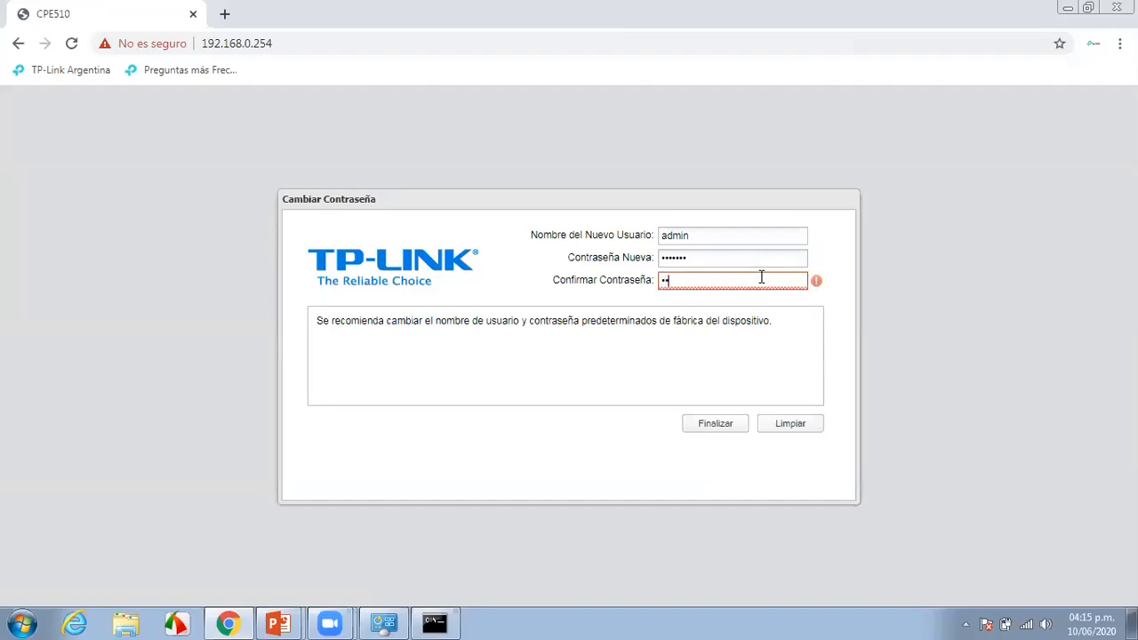
{"action": "left_click", "coordinate": [720, 425]}
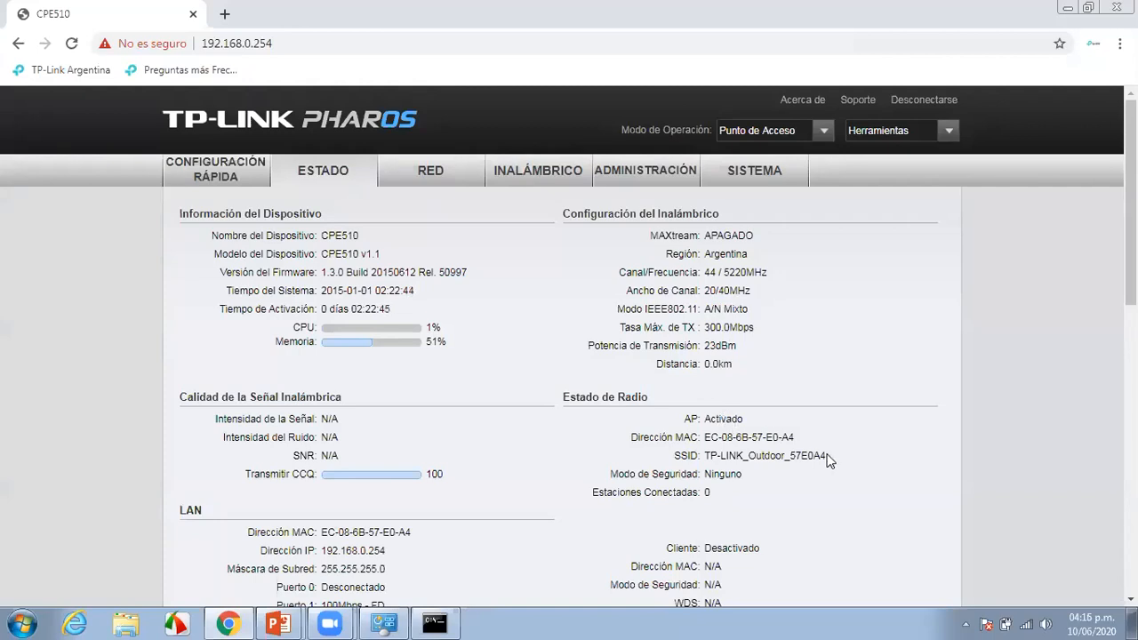
Highlight the SSID, AP status and firmware version on Estado, then launch Configuración Rápida
{"action": "triple_click", "coordinate": [707, 455]}
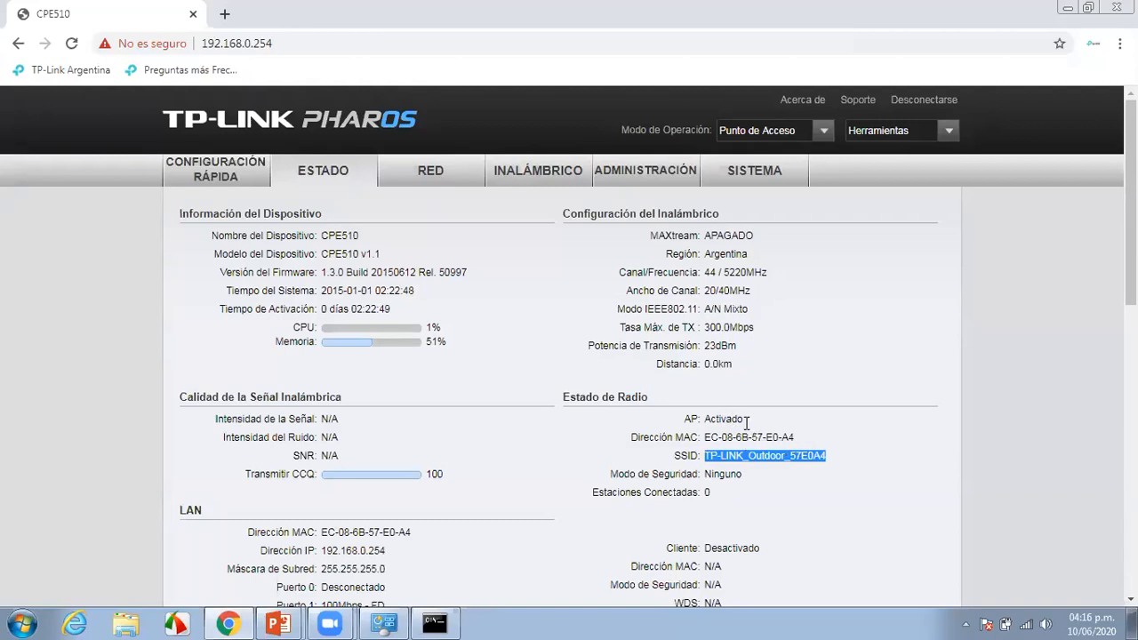
{"action": "left_click_drag", "start_coordinate": [744, 418], "coordinate": [699, 422]}
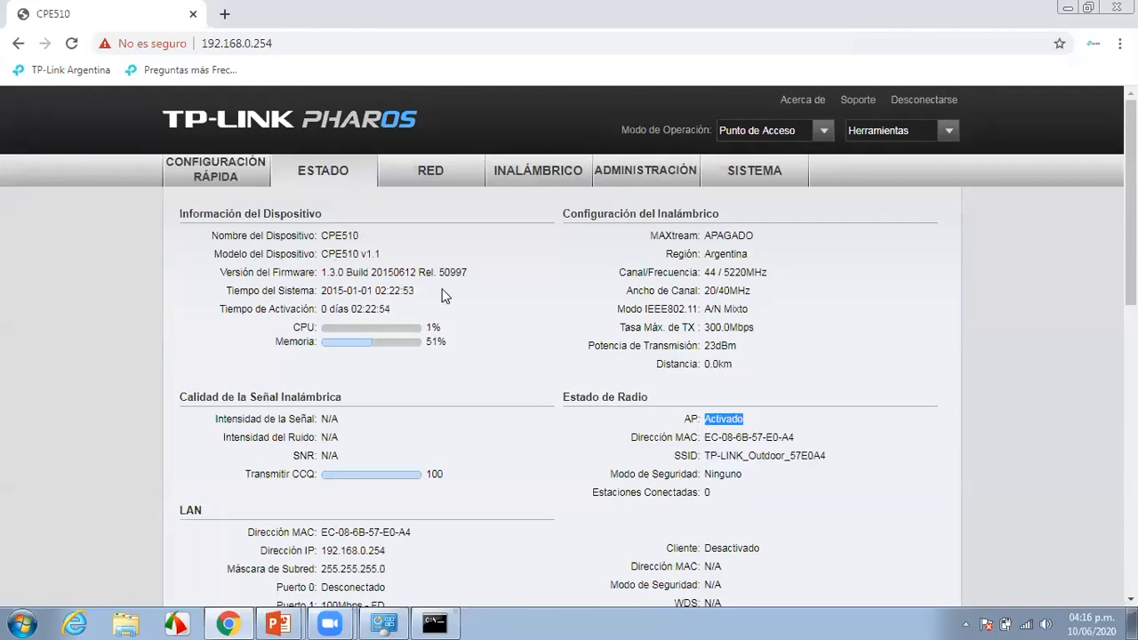
{"action": "left_click_drag", "start_coordinate": [469, 270], "coordinate": [221, 272]}
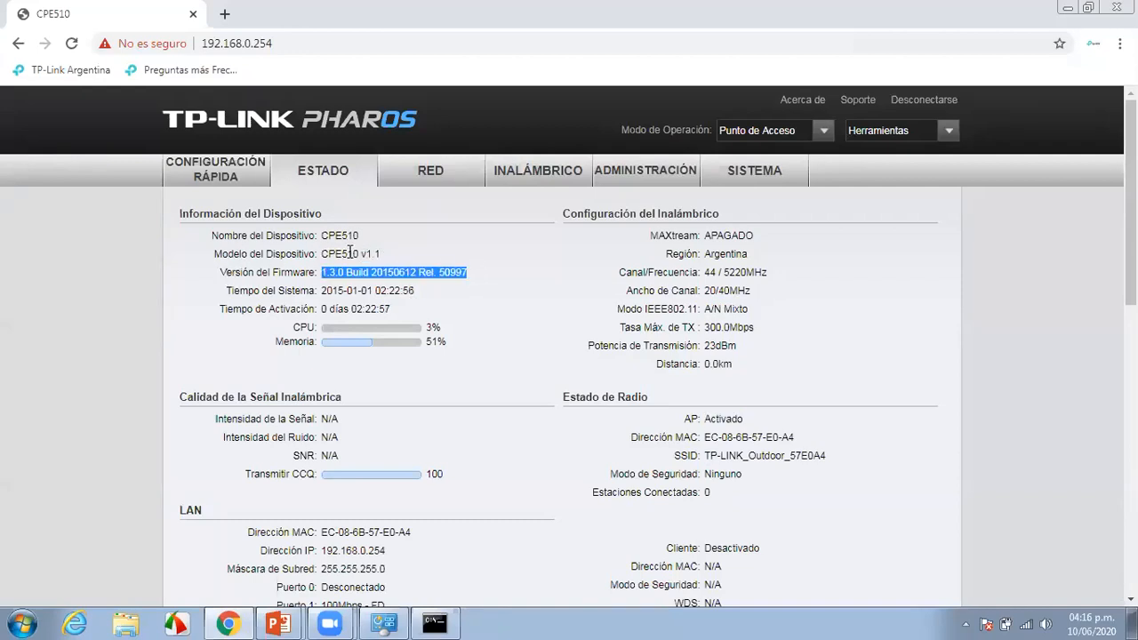
{"action": "left_click", "coordinate": [233, 178]}
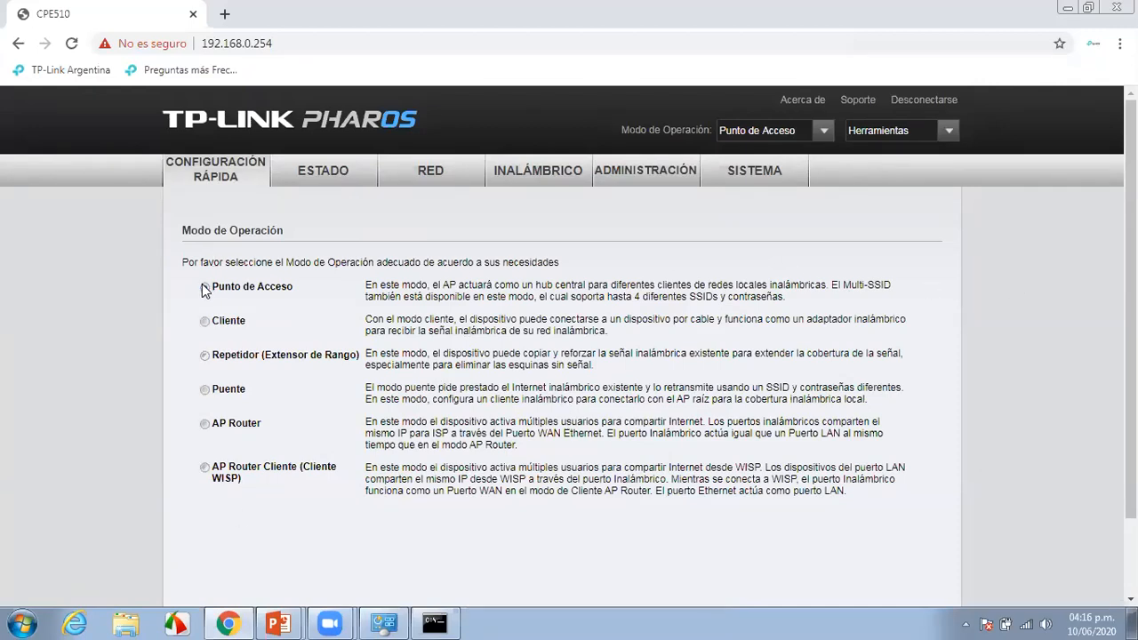
Keep Punto de Acceso mode and the 192.168.0.254 / 255.255.255.0 LAN settings
{"action": "scroll", "coordinate": [660, 463], "scroll_direction": "down", "scroll_amount": 2}
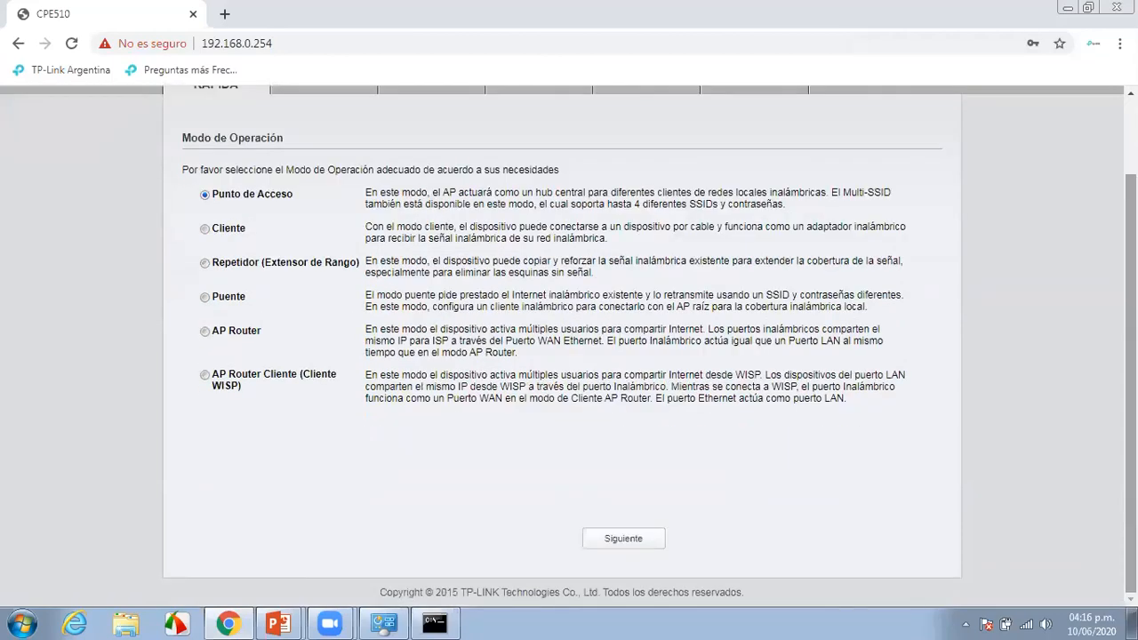
{"action": "left_click", "coordinate": [629, 536]}
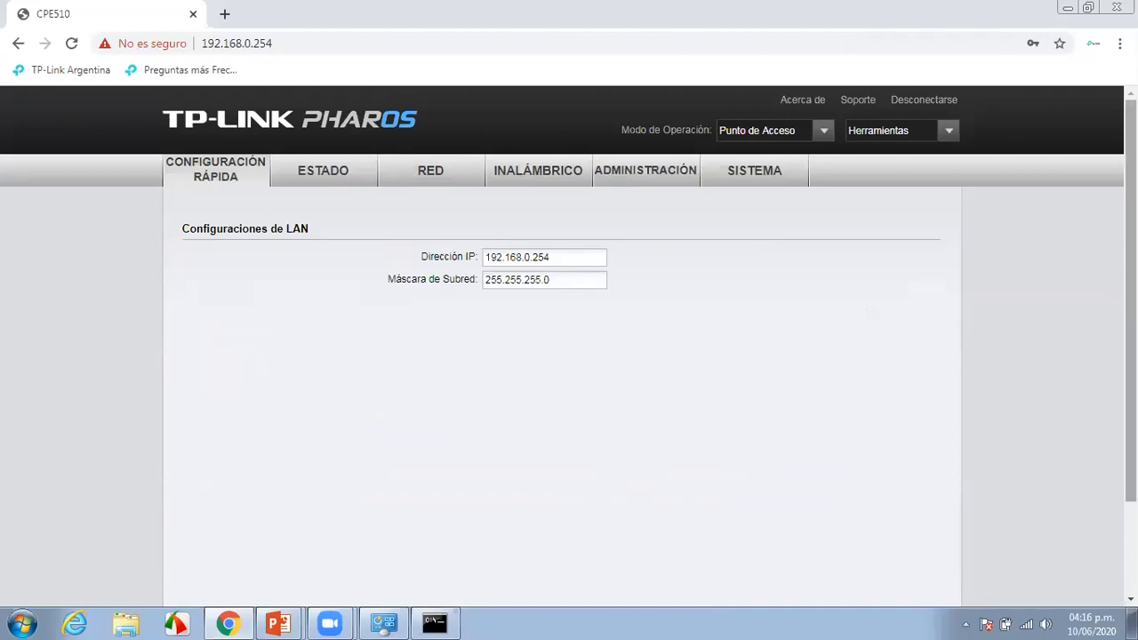
{"action": "scroll", "coordinate": [1131, 355], "scroll_direction": "down", "scroll_amount": 2}
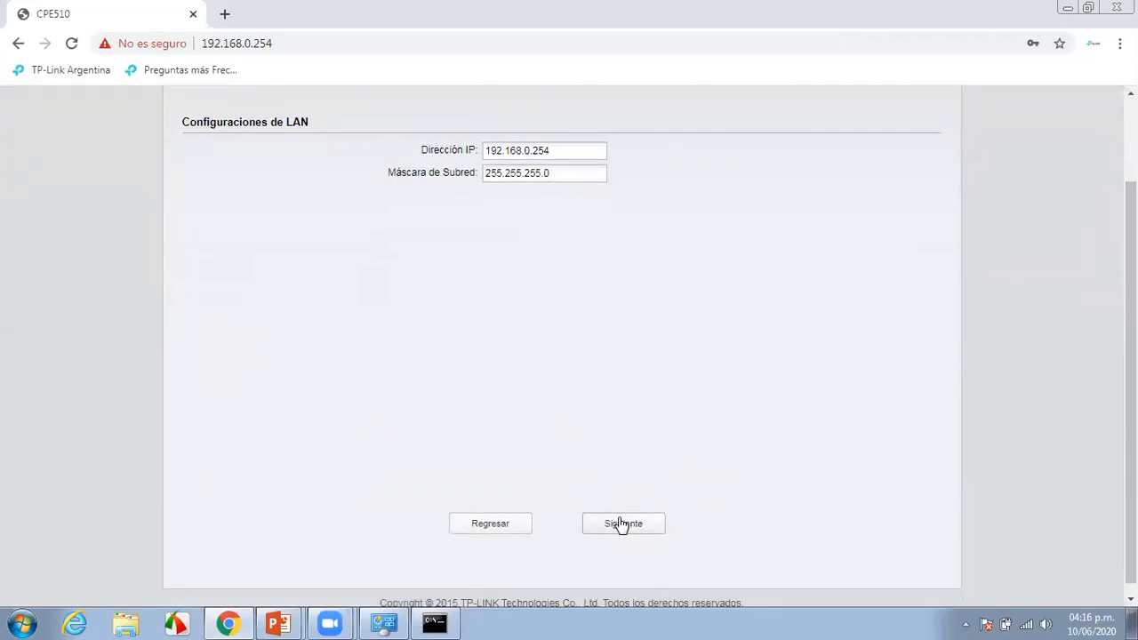
{"action": "left_click", "coordinate": [622, 525]}
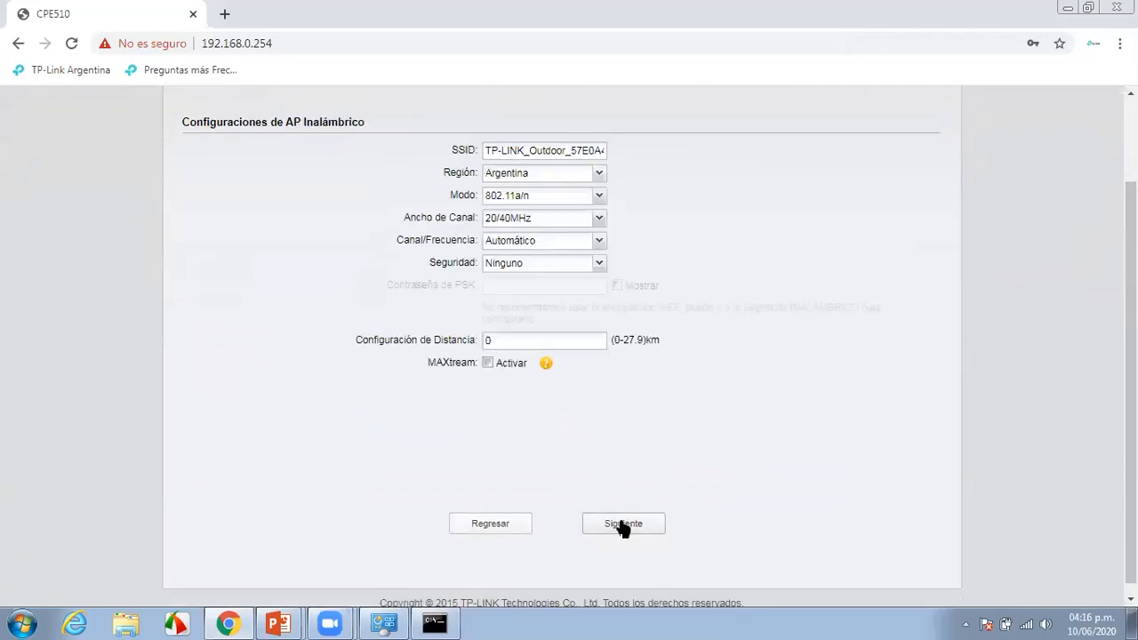
Rename the SSID to 'Antena AP', keeping 802.11a/n mode and 20/40MHz channel width
{"action": "left_click", "coordinate": [524, 150]}
{"action": "key", "text": "BackSpace"}
{"action": "key", "text": "BackSpace"}
{"action": "key", "text": "BackSpace"}
{"action": "key", "text": "BackSpace"}
{"action": "key", "text": "BackSpace"}
{"action": "key", "text": "BackSpace"}
{"action": "key", "text": "BackSpace"}
{"action": "key", "text": "BackSpace"}
{"action": "key", "text": "BackSpace"}
{"action": "key", "text": "BackSpace"}
{"action": "key", "text": "BackSpace"}
{"action": "key", "text": "BackSpace"}
{"action": "key", "text": "BackSpace"}
{"action": "key", "text": "BackSpace"}
{"action": "key", "text": "BackSpace"}
{"action": "key", "text": "BackSpace"}
{"action": "key", "text": "BackSpace"}
{"action": "key", "text": "BackSpace"}
{"action": "key", "text": "BackSpace"}
{"action": "key", "text": "BackSpace"}
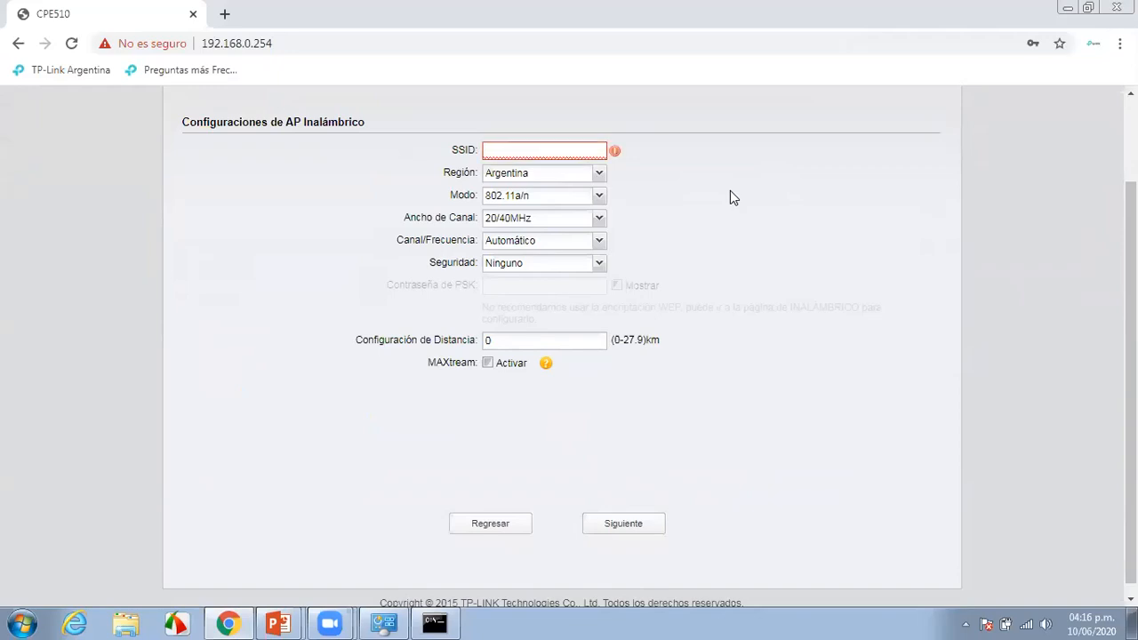
{"action": "type", "text": "Antena "}
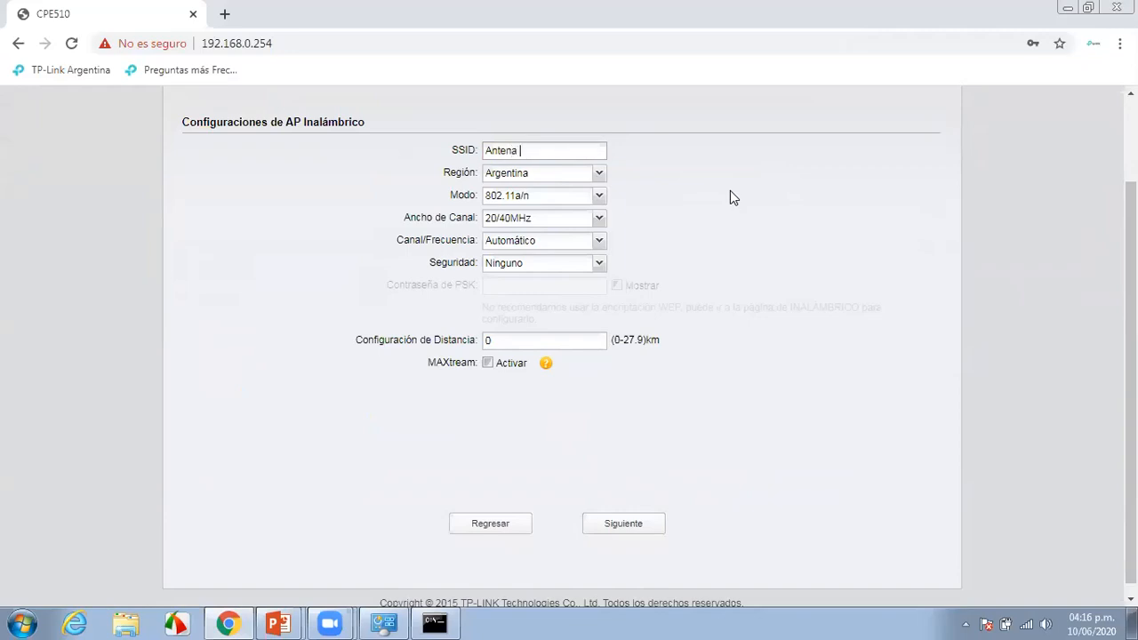
{"action": "type", "text": "AP"}
{"action": "left_click", "coordinate": [599, 196]}
{"action": "left_click", "coordinate": [600, 199]}
{"action": "left_click", "coordinate": [601, 223]}
{"action": "left_click", "coordinate": [602, 225]}
Choose WPA-PSK / WPA2-PSK security and enter the pre-shared key, shown in plain text
{"action": "left_click", "coordinate": [601, 266]}
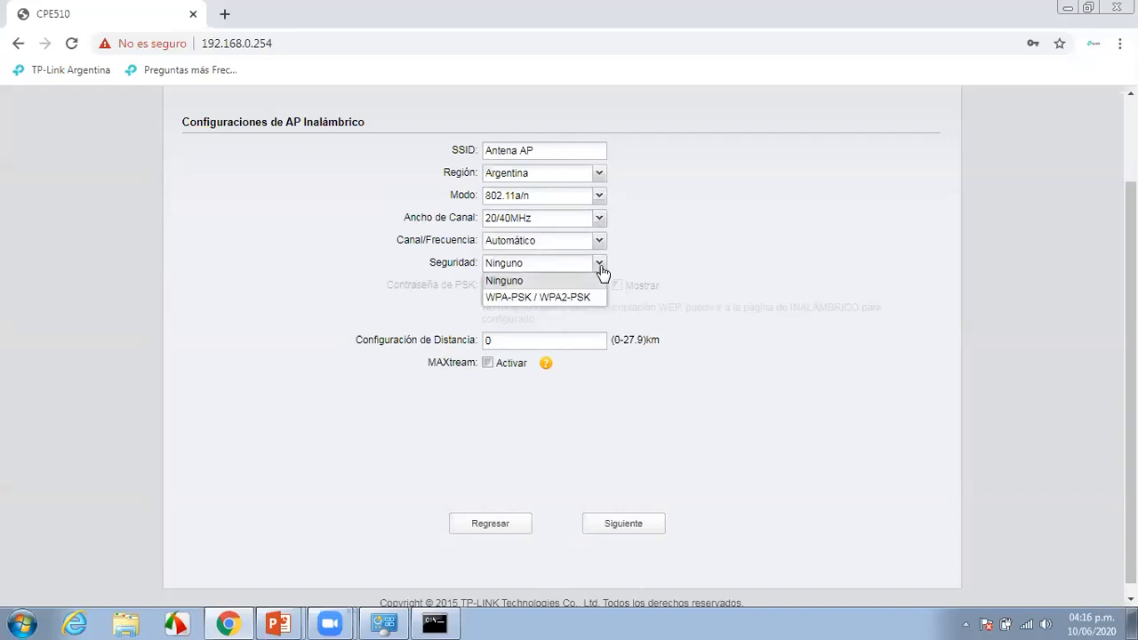
{"action": "left_click", "coordinate": [574, 298]}
{"action": "left_click", "coordinate": [540, 289]}
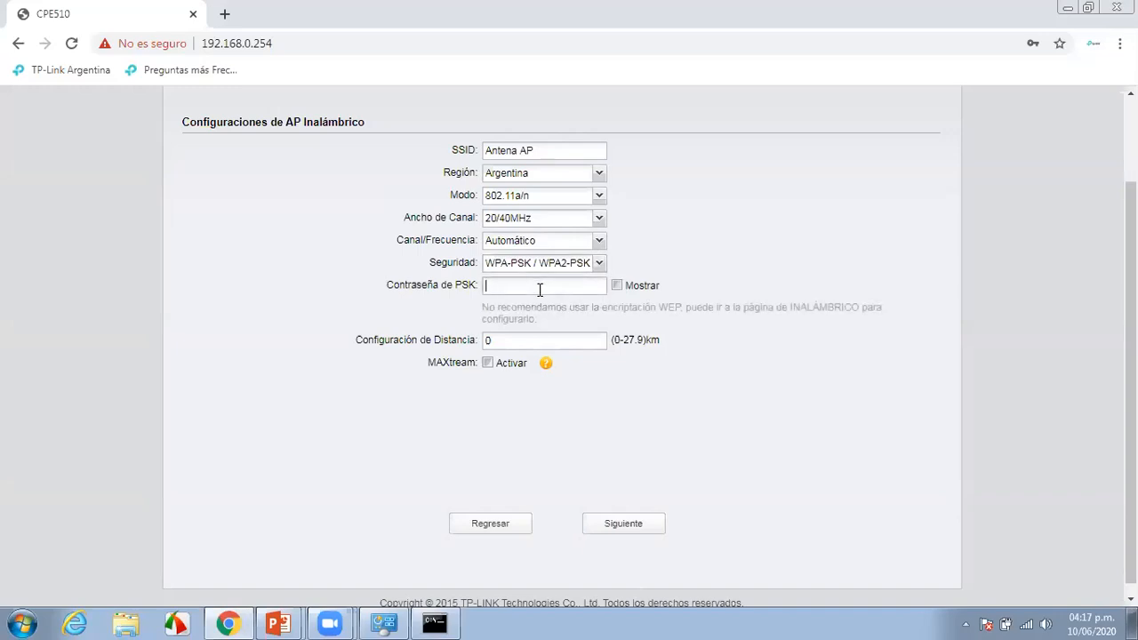
{"action": "left_click", "coordinate": [609, 288]}
{"action": "left_click", "coordinate": [631, 286]}
{"action": "type", "text": "12345678"}
Set the distance to 1 km
{"action": "left_click", "coordinate": [574, 340]}
{"action": "key", "text": "BackSpace"}
{"action": "type", "text": "1"}
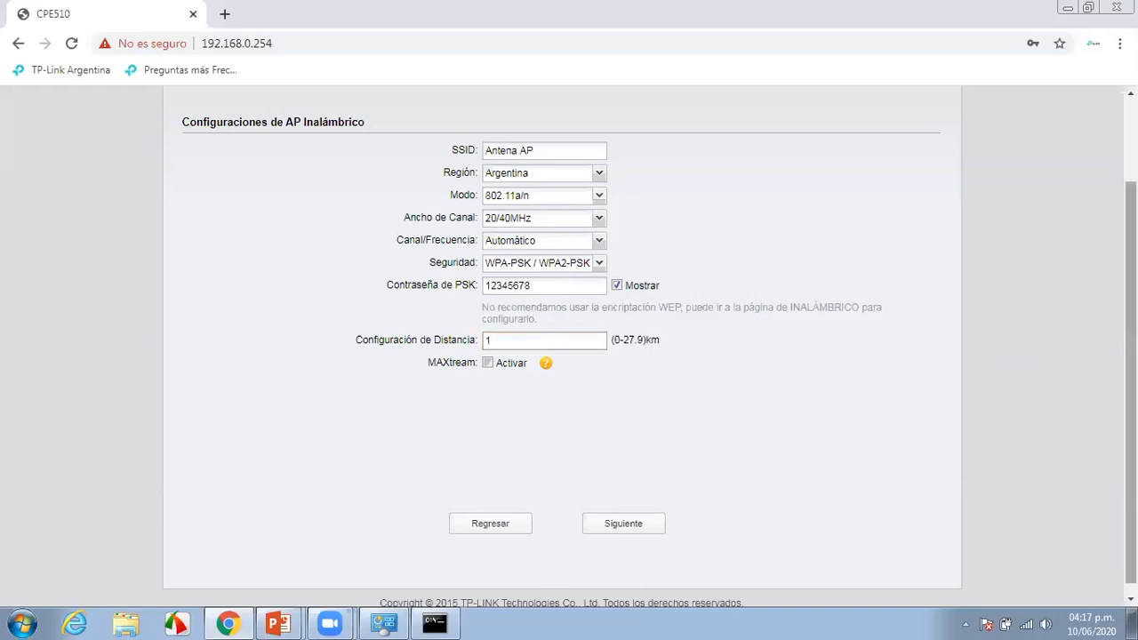
{"action": "scroll", "coordinate": [1131, 356], "scroll_direction": "up", "scroll_amount": 1}
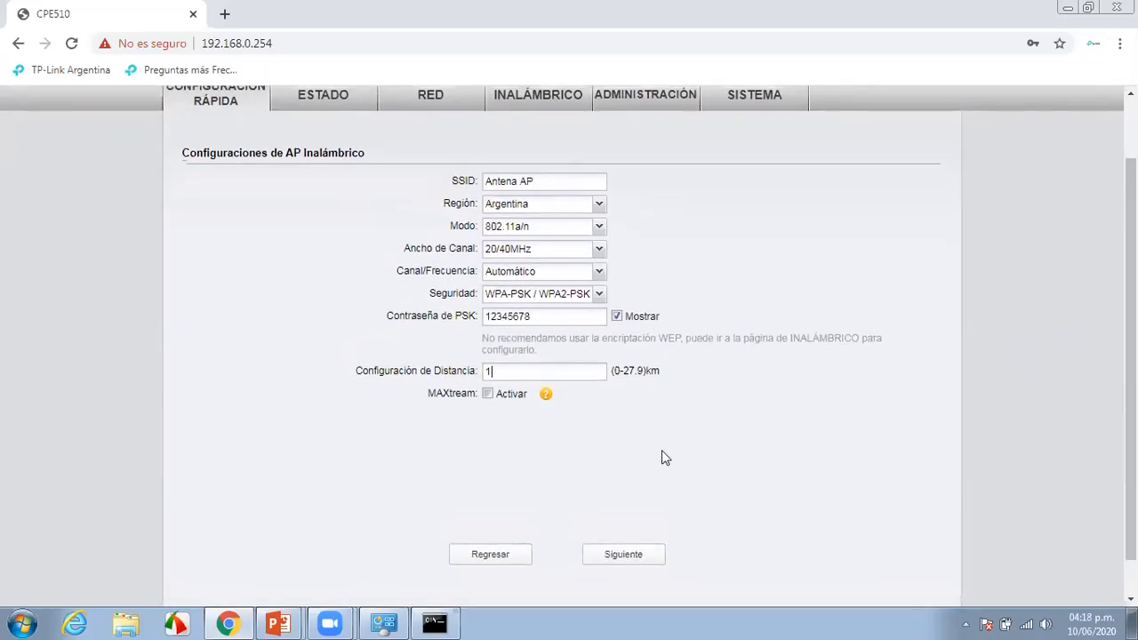
{"action": "mouse_move", "coordinate": [289, 621]}
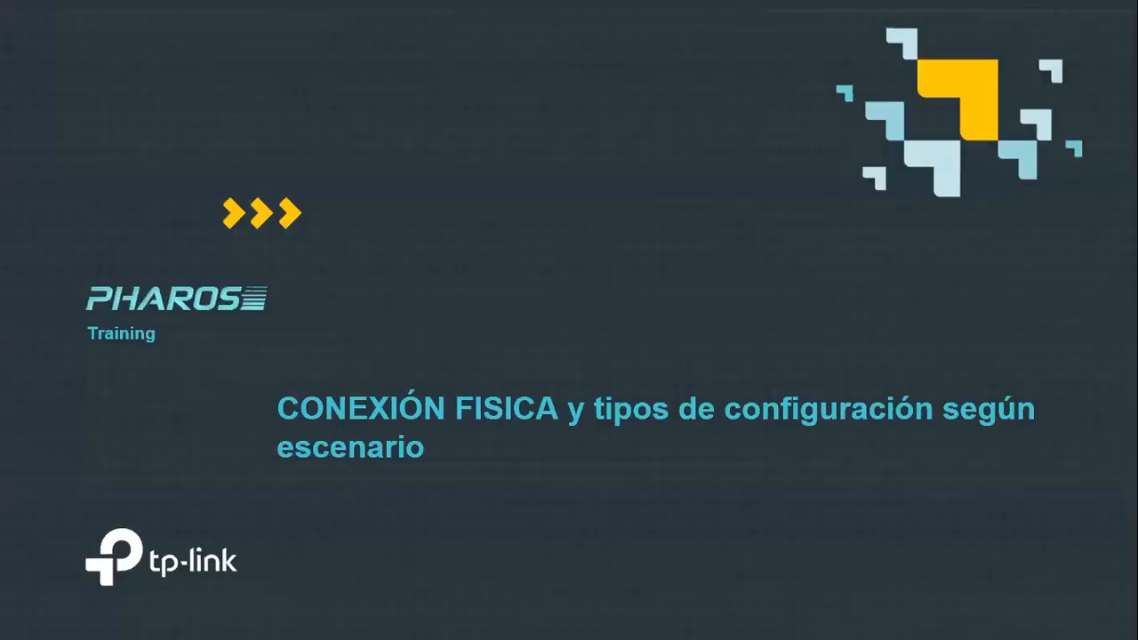
Step back through the slideshow to the WISP application scenario slide, then switch back to Chrome
{"action": "left_click", "coordinate": [15, 622]}
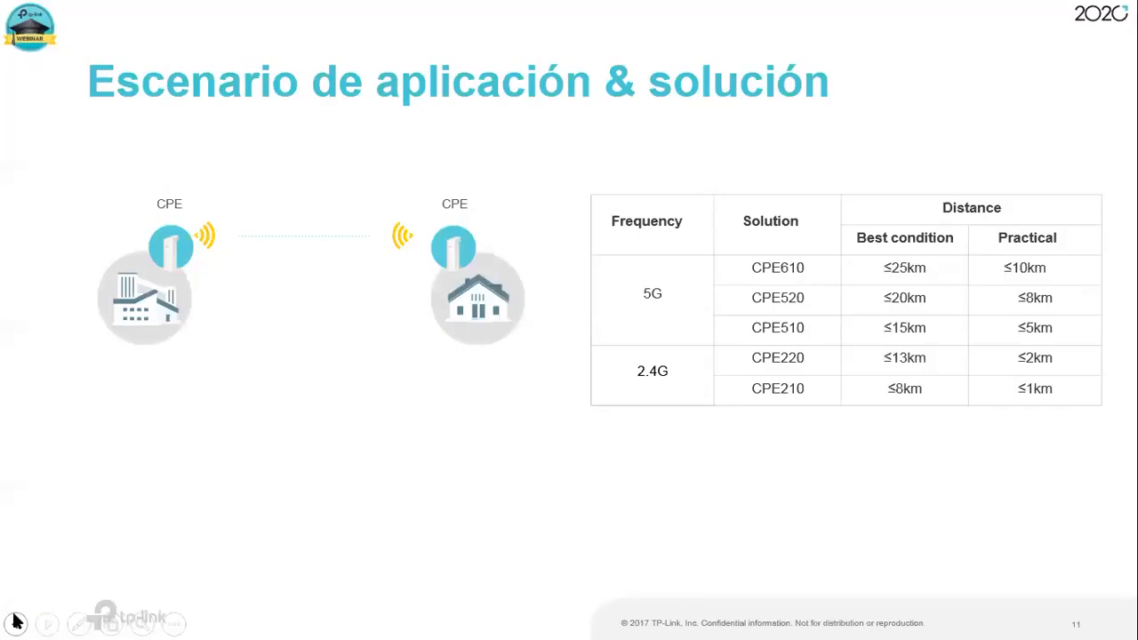
{"action": "left_click", "coordinate": [15, 623]}
{"action": "left_click", "coordinate": [15, 622]}
{"action": "left_click", "coordinate": [15, 622]}
{"action": "left_click", "coordinate": [15, 623]}
{"action": "left_click", "coordinate": [15, 623]}
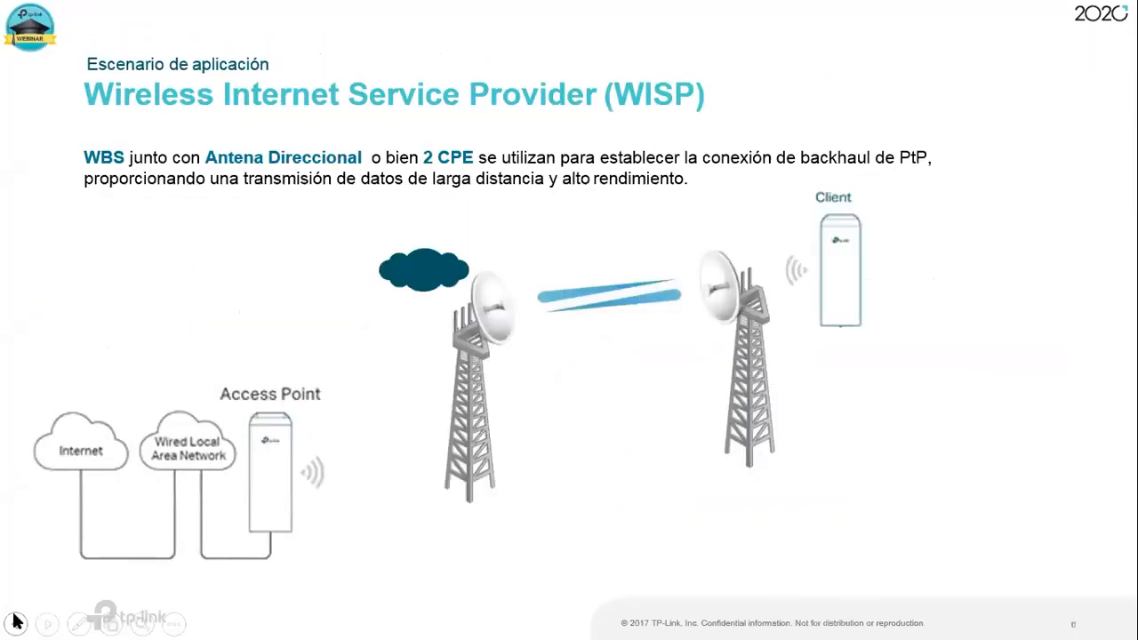
{"action": "left_click", "coordinate": [15, 622]}
{"action": "left_click", "coordinate": [48, 623]}
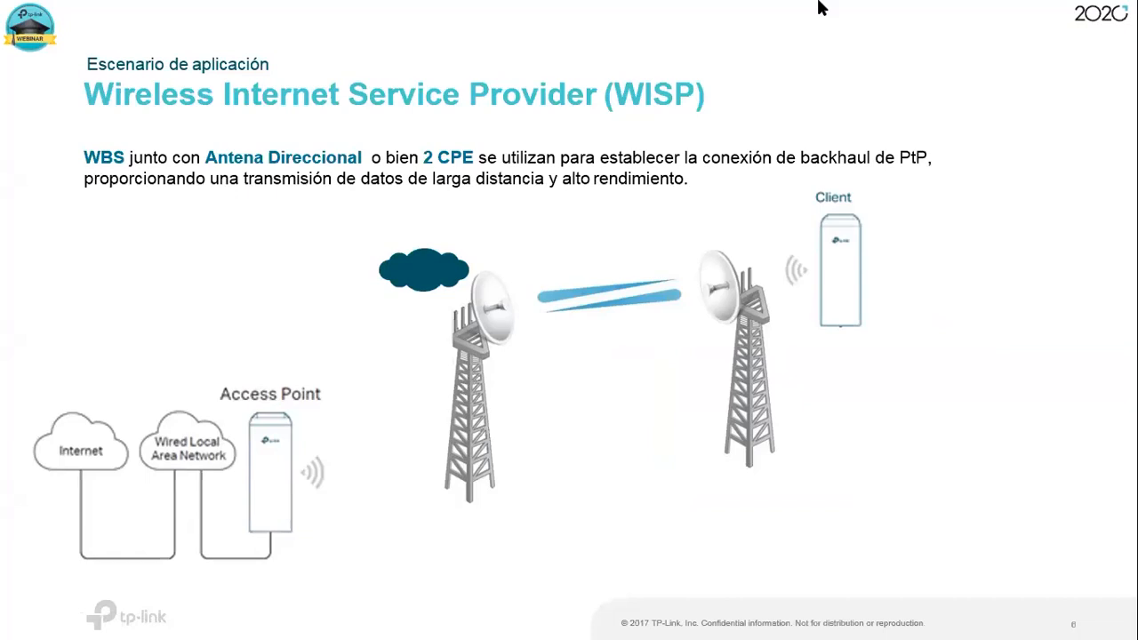
{"action": "key", "text": "alt+Tab"}
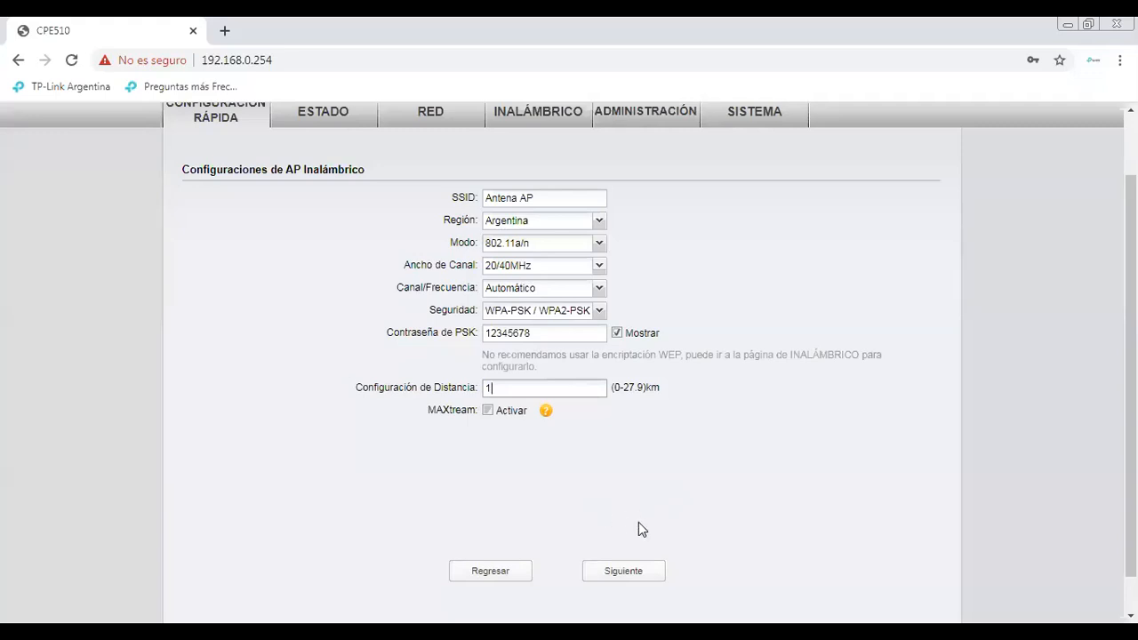
Continue to the quick setup summary, review it, and apply it with Finalizar
{"action": "left_click", "coordinate": [633, 574]}
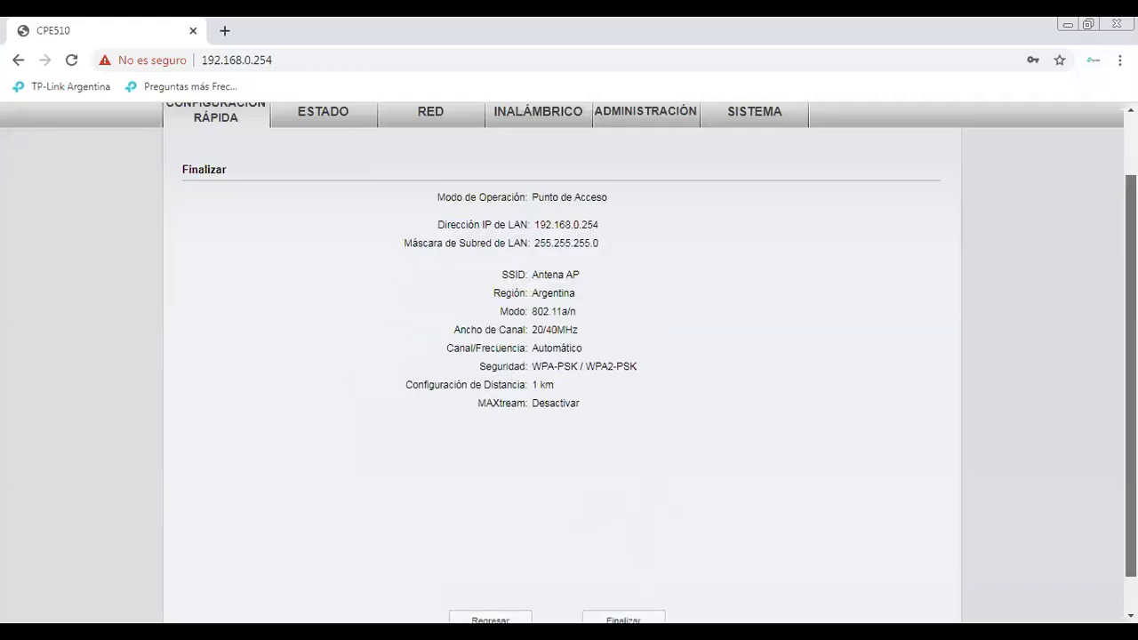
{"action": "scroll", "coordinate": [569, 356], "scroll_direction": "down", "scroll_amount": 1}
{"action": "scroll", "coordinate": [569, 356], "scroll_direction": "up", "scroll_amount": 1}
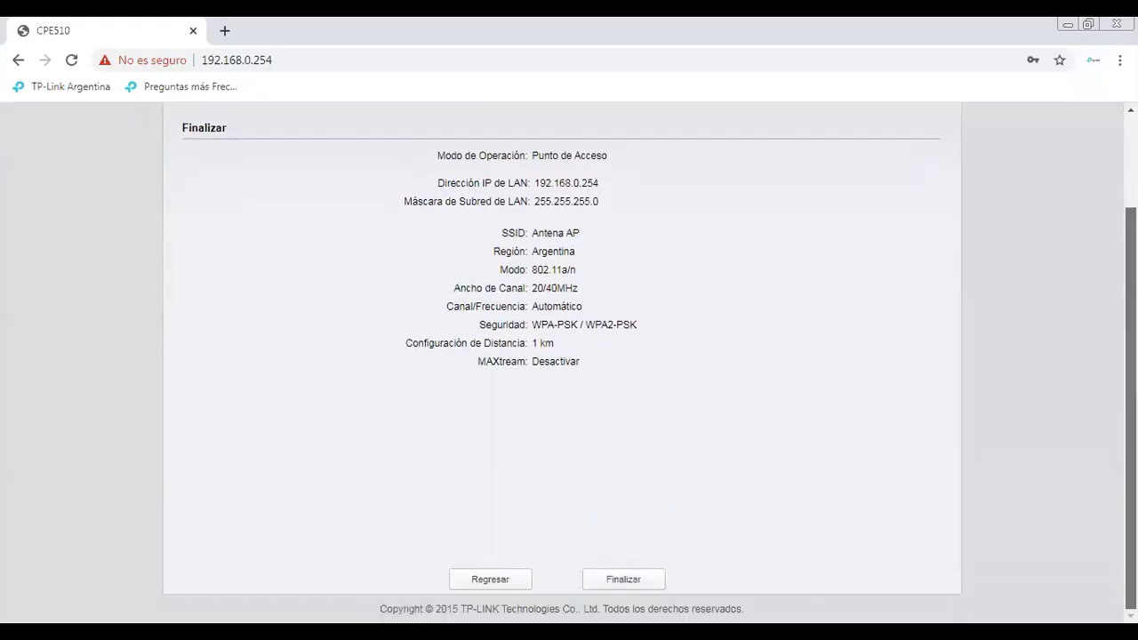
{"action": "scroll", "coordinate": [563, 588], "scroll_direction": "down", "scroll_amount": 1}
{"action": "left_click", "coordinate": [635, 579]}
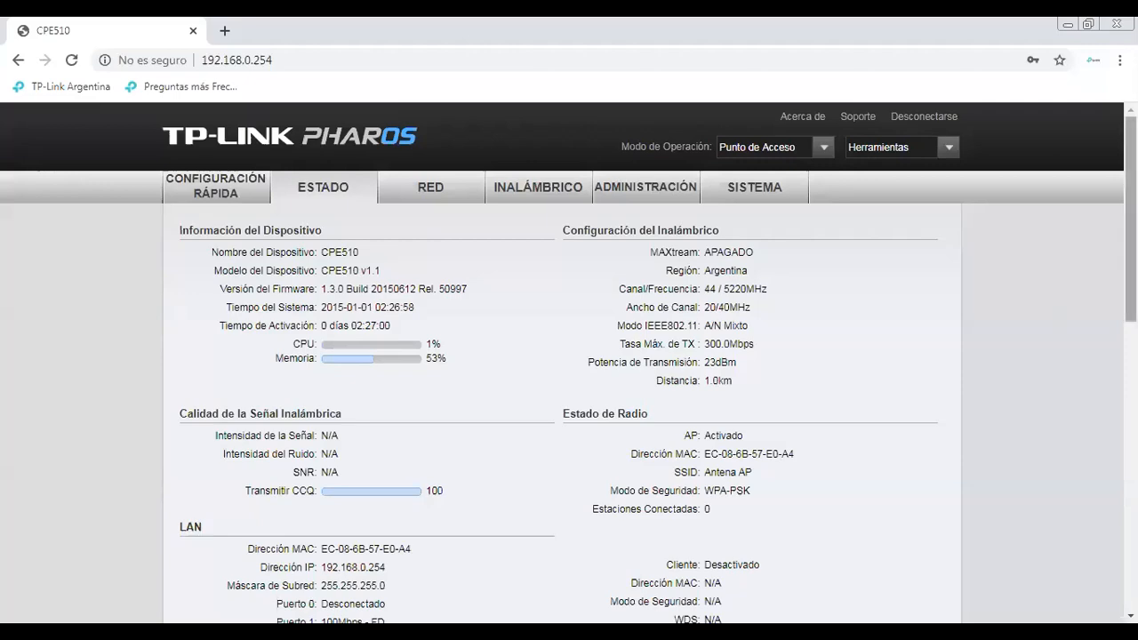
Scroll through the Estado page to review the applied wireless settings
{"action": "scroll", "coordinate": [569, 363], "scroll_direction": "down", "scroll_amount": 3}
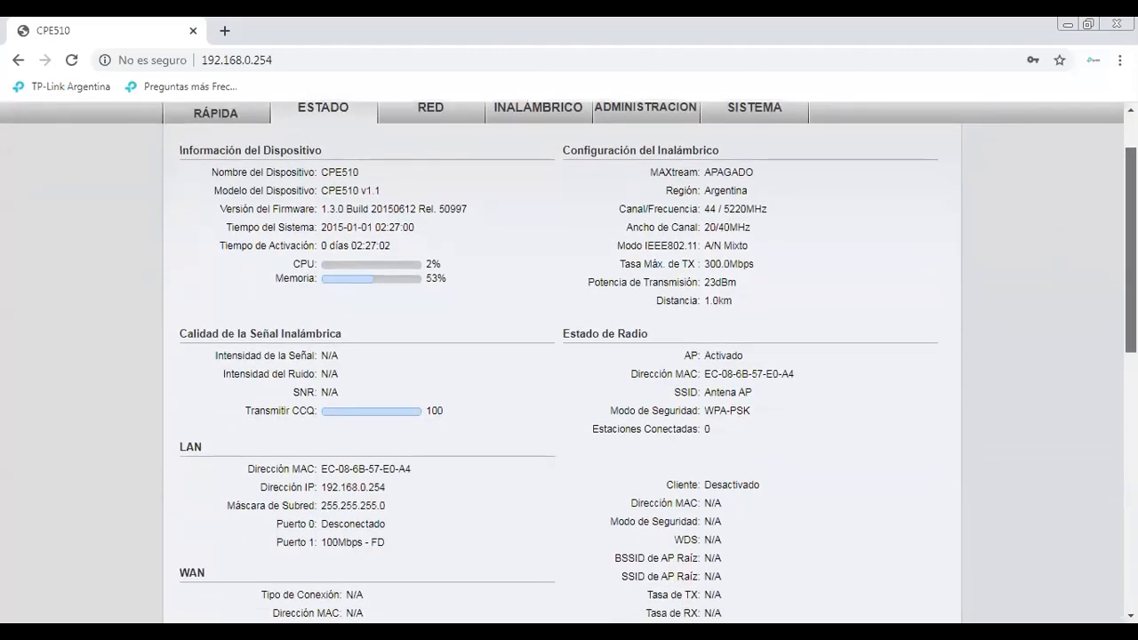
{"action": "scroll", "coordinate": [569, 363], "scroll_direction": "down", "scroll_amount": 3}
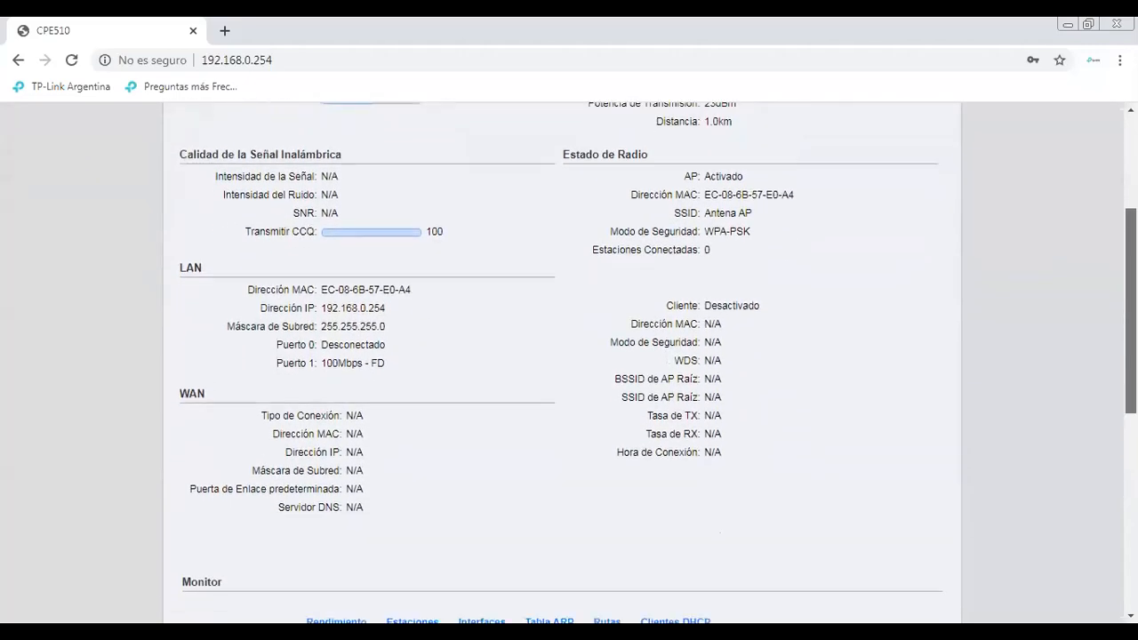
{"action": "scroll", "coordinate": [569, 363], "scroll_direction": "down", "scroll_amount": 1}
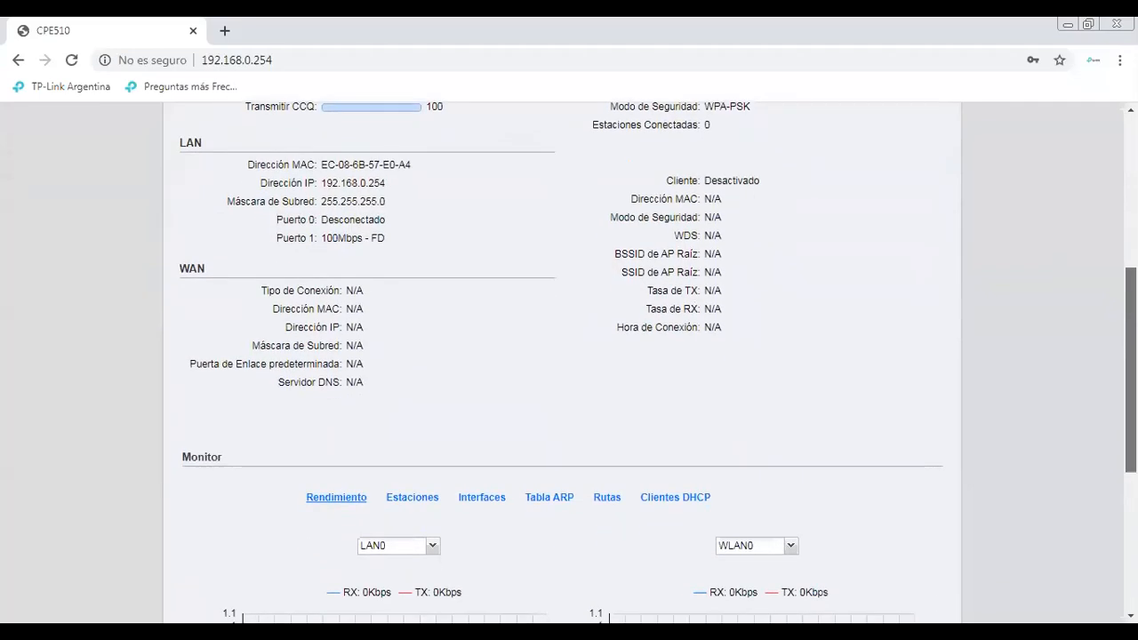
{"action": "scroll", "coordinate": [569, 363], "scroll_direction": "down", "scroll_amount": 1}
{"action": "scroll", "coordinate": [569, 363], "scroll_direction": "down", "scroll_amount": 2}
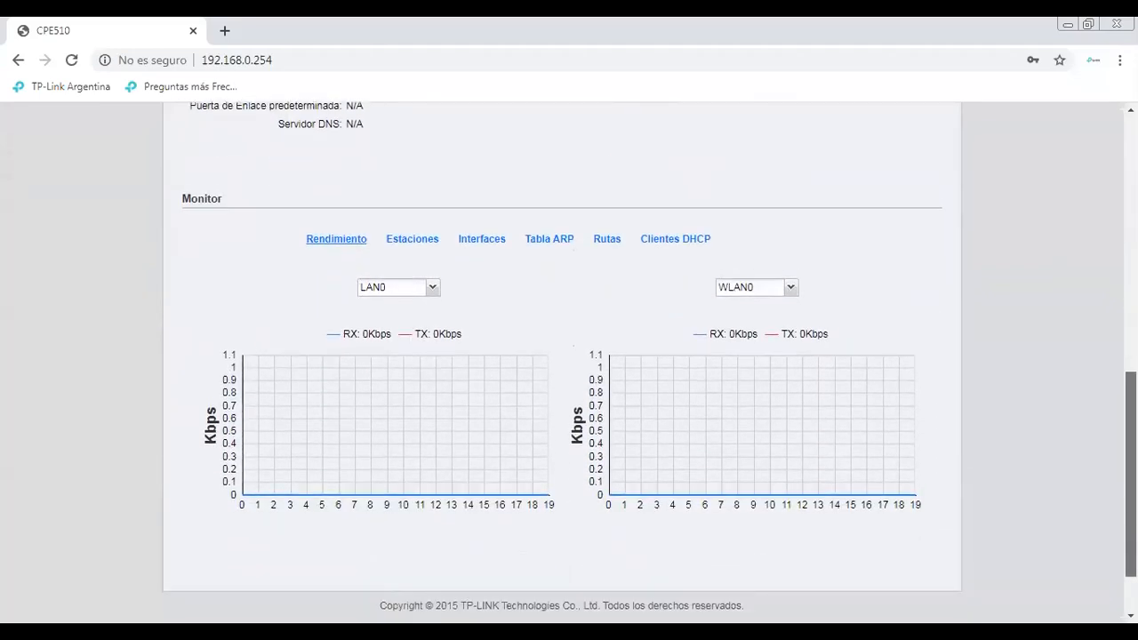
{"action": "scroll", "coordinate": [569, 363], "scroll_direction": "up", "scroll_amount": 4}
{"action": "scroll", "coordinate": [569, 362], "scroll_direction": "up", "scroll_amount": 3}
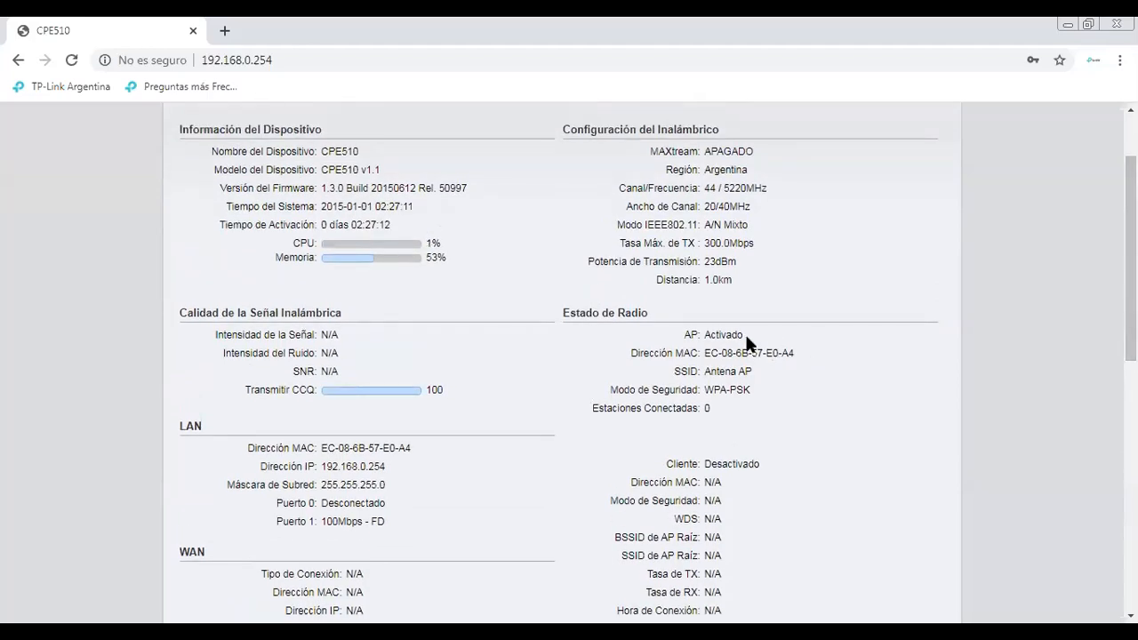
Highlight the AP Activado status and the zero Estaciones Conectadas value
{"action": "left_click_drag", "start_coordinate": [747, 336], "coordinate": [683, 334]}
{"action": "left_click", "coordinate": [713, 411]}
{"action": "left_click_drag", "start_coordinate": [713, 411], "coordinate": [695, 410]}
{"action": "scroll", "coordinate": [1067, 279], "scroll_direction": "up", "scroll_amount": 2}
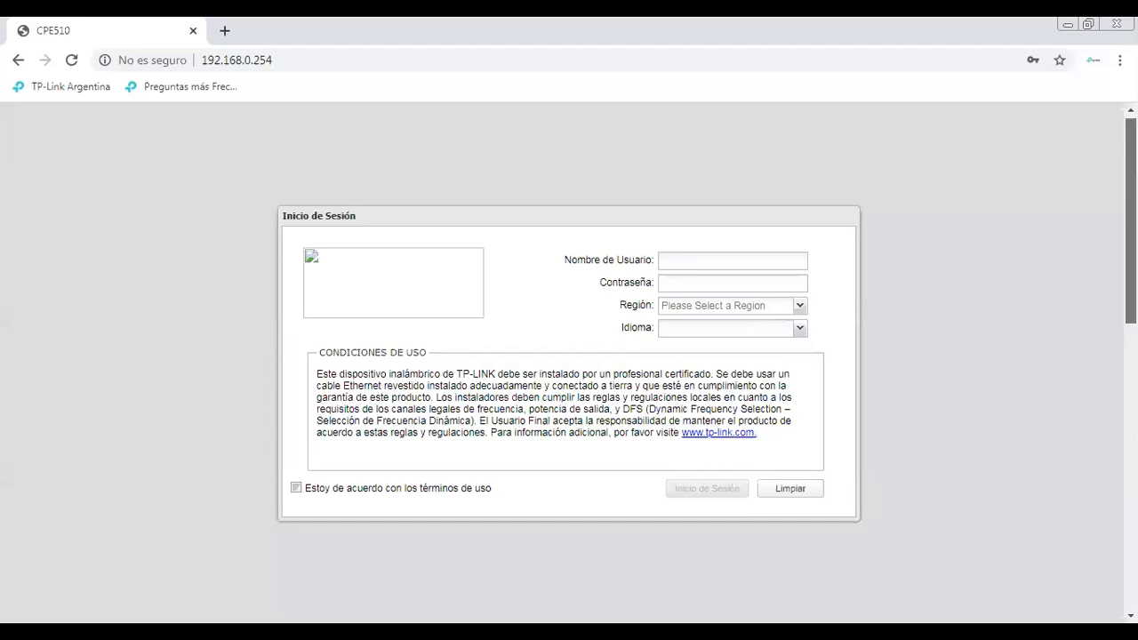
Log in with the default admin credentials, region Argentina and language Español, accepting the terms
{"action": "scroll", "coordinate": [1129, 222], "scroll_direction": "up", "scroll_amount": 1}
{"action": "left_click", "coordinate": [71, 60]}
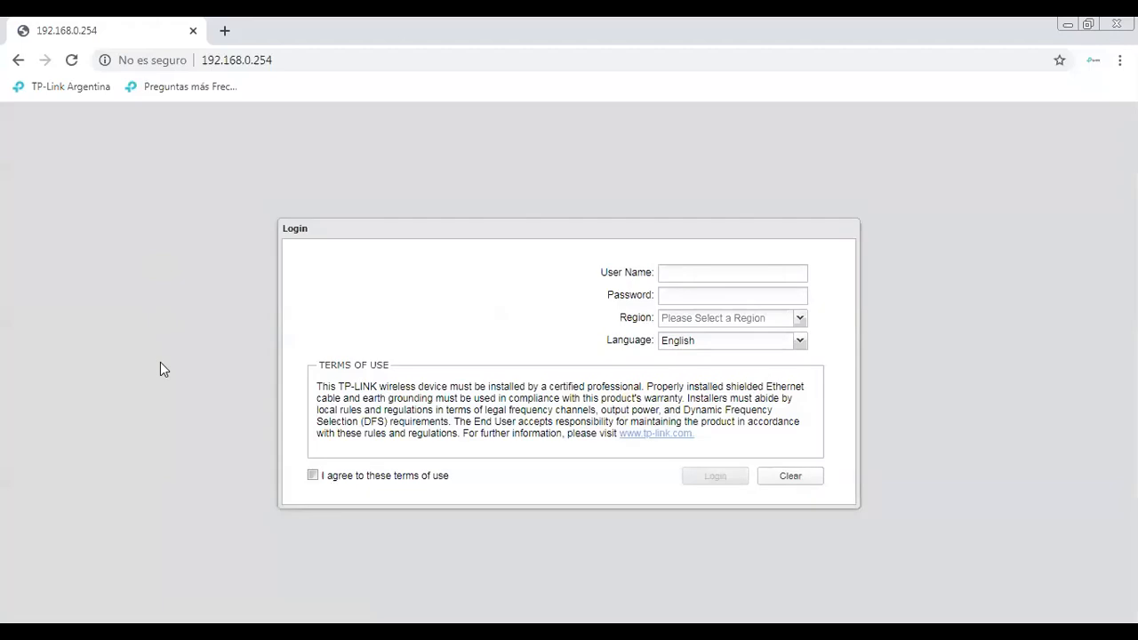
{"action": "left_click", "coordinate": [771, 275]}
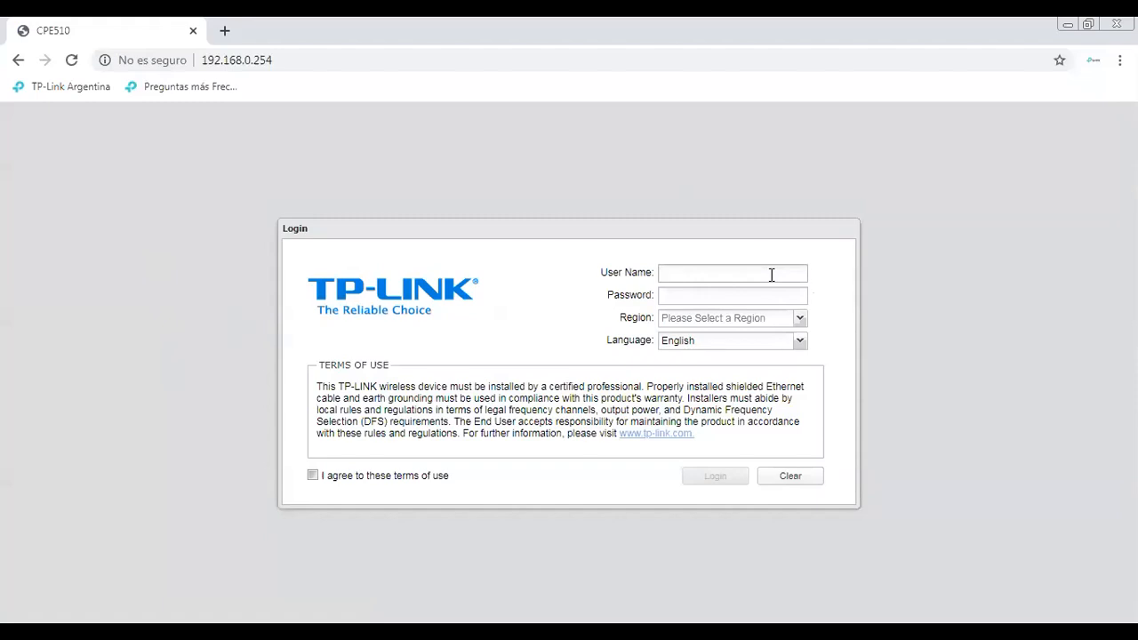
{"action": "type", "text": "admin"}
{"action": "key", "text": "Tab"}
{"action": "type", "text": "admin"}
{"action": "left_click", "coordinate": [800, 320]}
{"action": "left_click", "coordinate": [713, 349]}
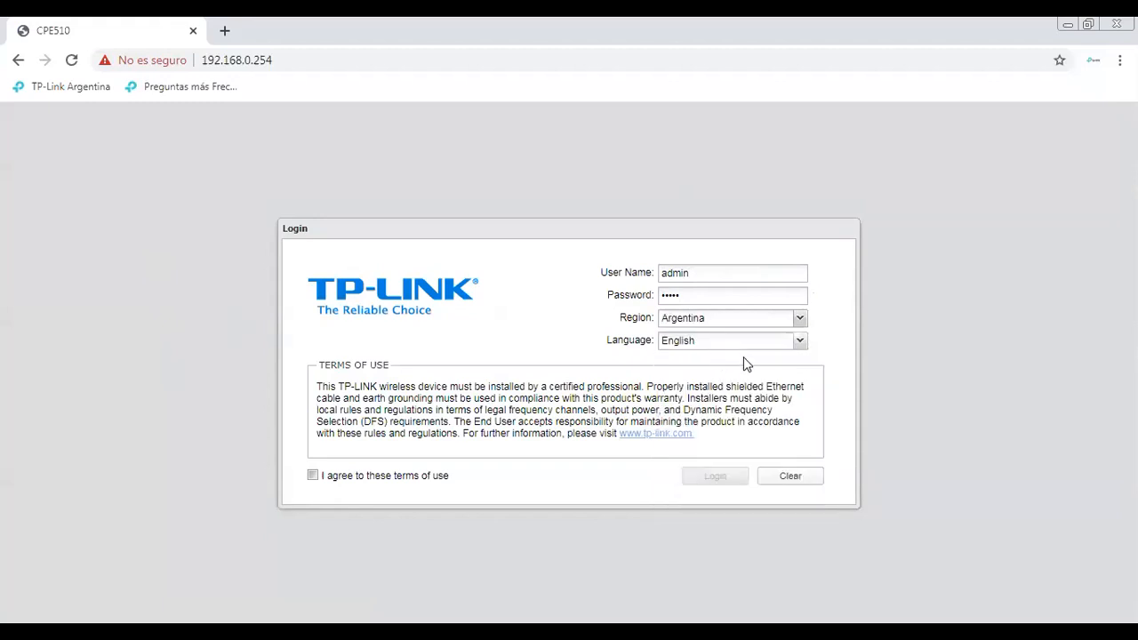
{"action": "left_click", "coordinate": [800, 345]}
{"action": "left_click", "coordinate": [689, 388]}
{"action": "left_click", "coordinate": [311, 476]}
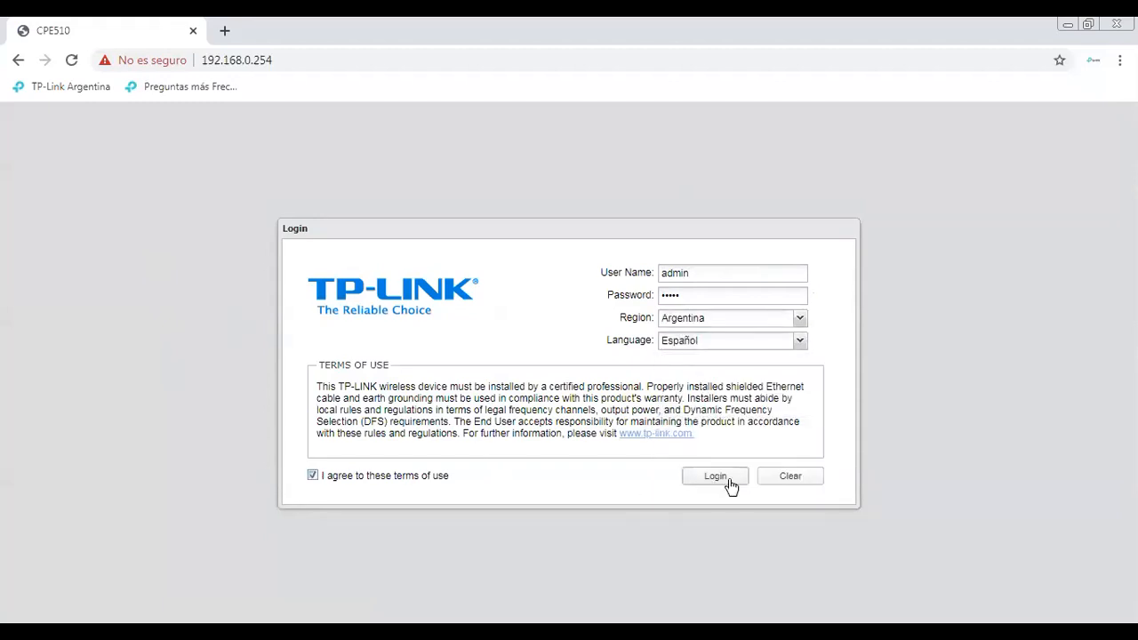
{"action": "left_click", "coordinate": [728, 480]}
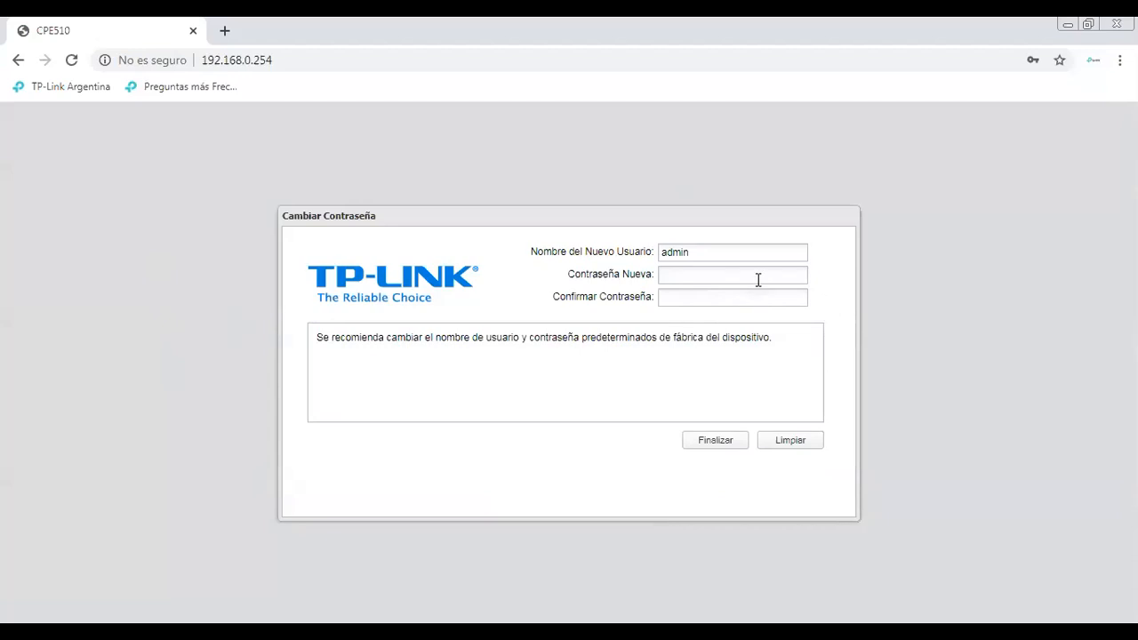
Set and confirm a new admin password to reach the Estado page
{"action": "left_click", "coordinate": [757, 279]}
{"action": "type", "text": "1234567"}
{"action": "key", "text": "Tab"}
{"action": "type", "text": "123"}
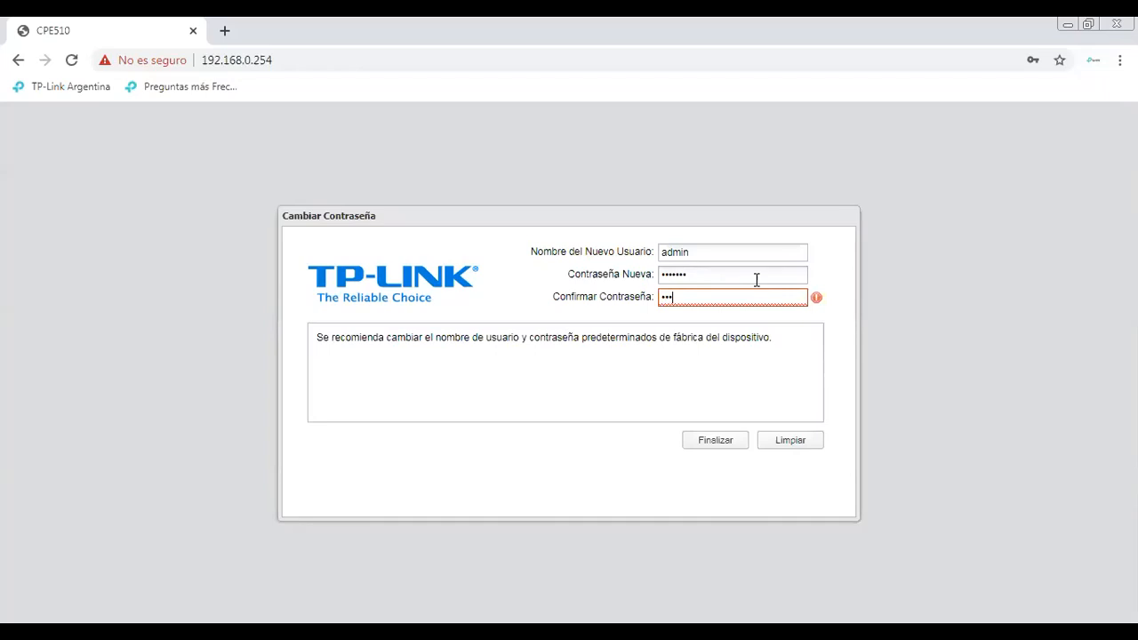
{"action": "type", "text": "4567"}
{"action": "left_click", "coordinate": [726, 442]}
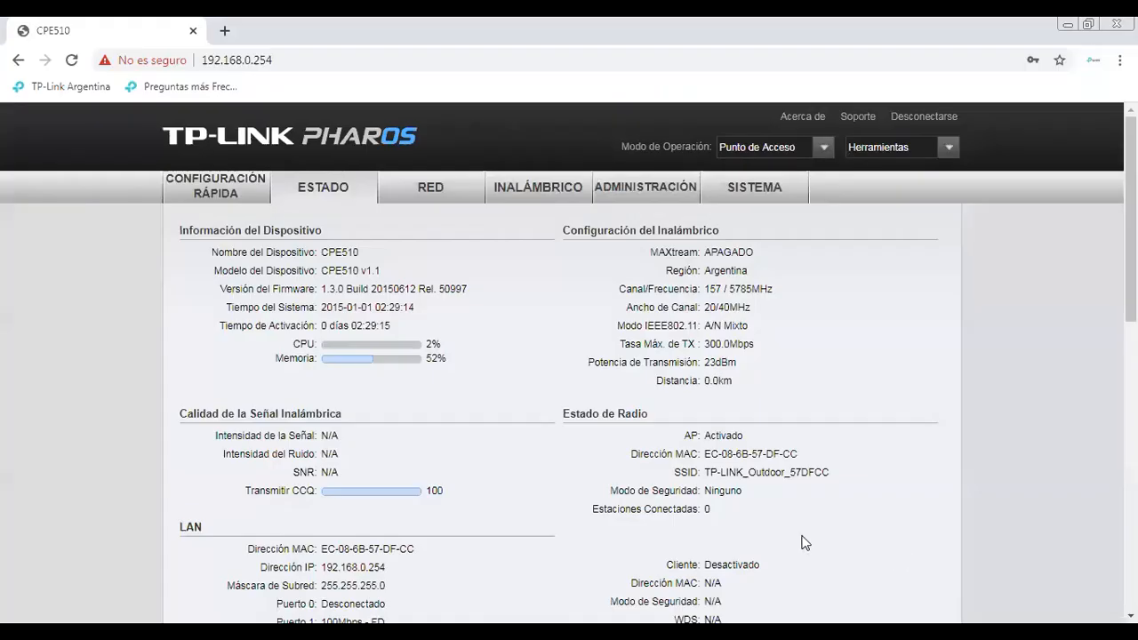
Start Configuración Rápida in Cliente mode and advance to the LAN step's IP address field
{"action": "left_click", "coordinate": [239, 194]}
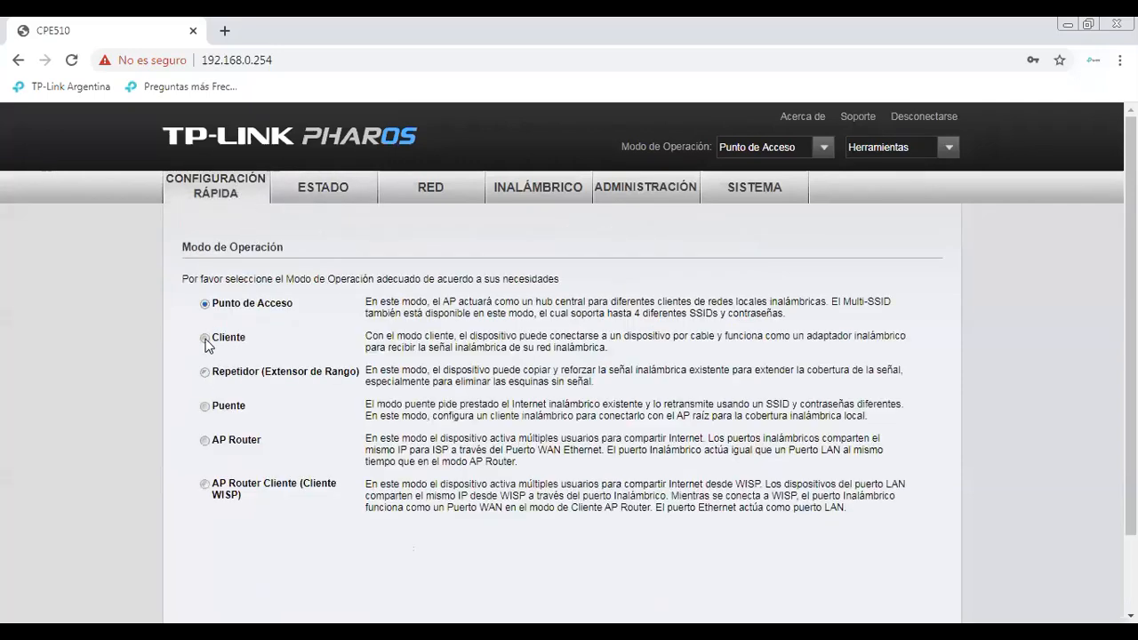
{"action": "left_click", "coordinate": [205, 339]}
{"action": "scroll", "coordinate": [1131, 320], "scroll_direction": "down", "scroll_amount": 2}
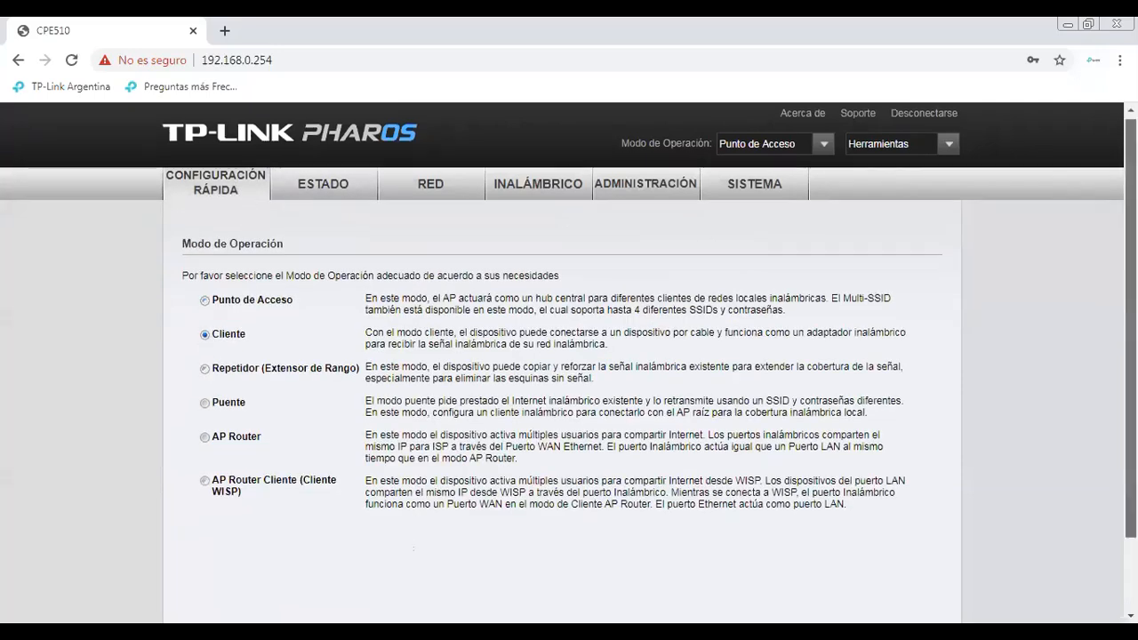
{"action": "scroll", "coordinate": [465, 507], "scroll_direction": "down", "scroll_amount": 1}
{"action": "left_click", "coordinate": [645, 556]}
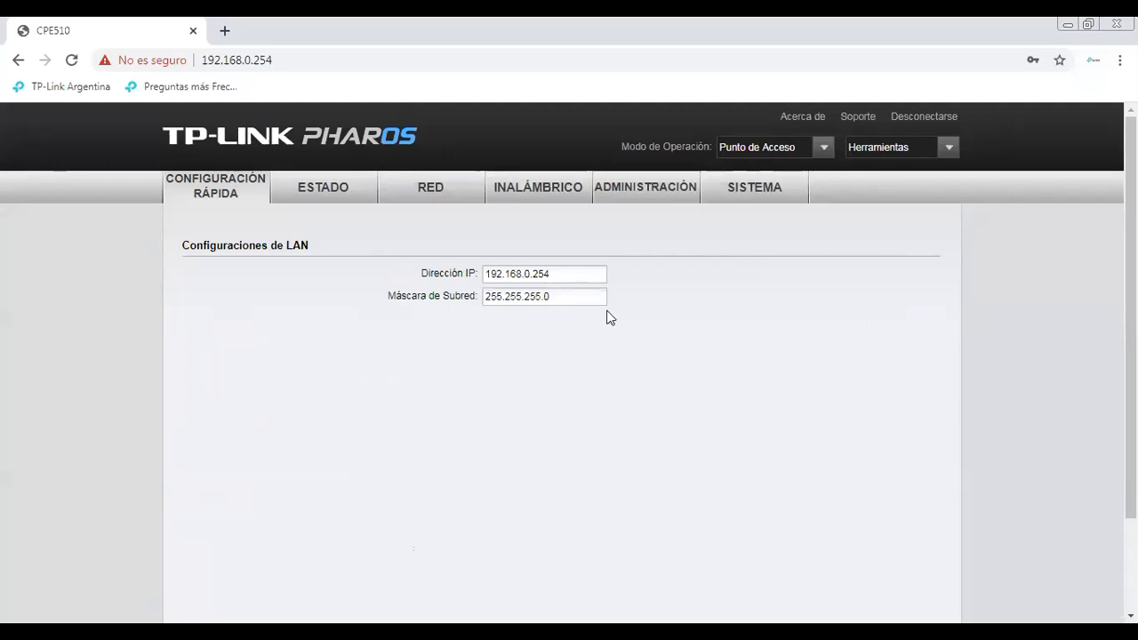
{"action": "left_click", "coordinate": [578, 279]}
Change the last digit of the LAN IP so it reads 192.168.0.253
{"action": "key", "text": "BackSpace"}
{"action": "type", "text": "3"}
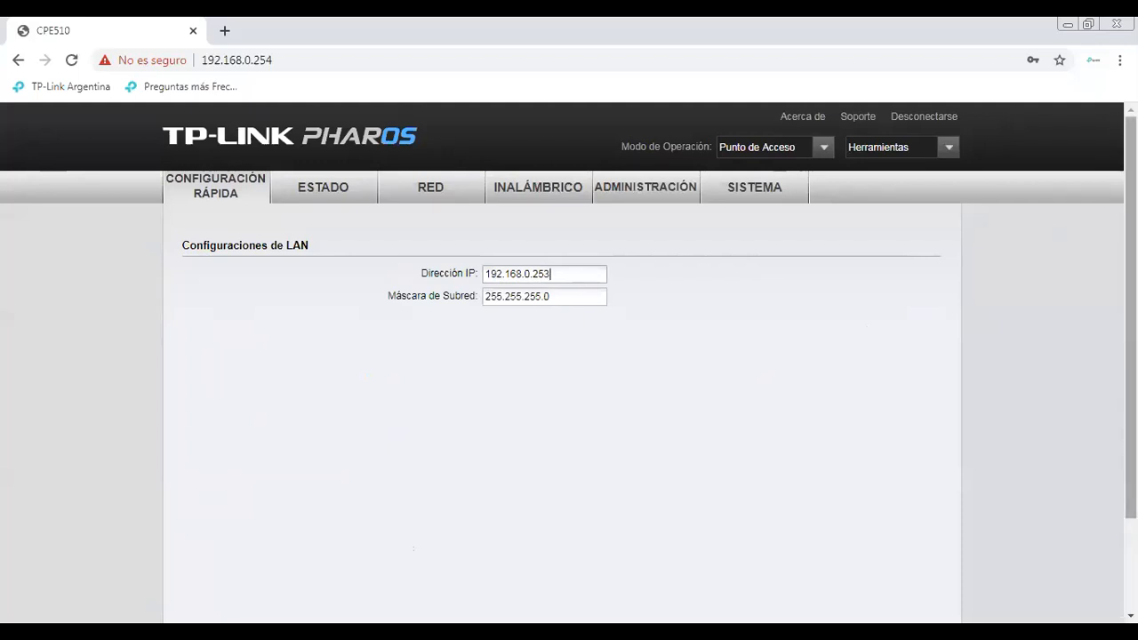
{"action": "scroll", "coordinate": [654, 461], "scroll_direction": "down", "scroll_amount": 2}
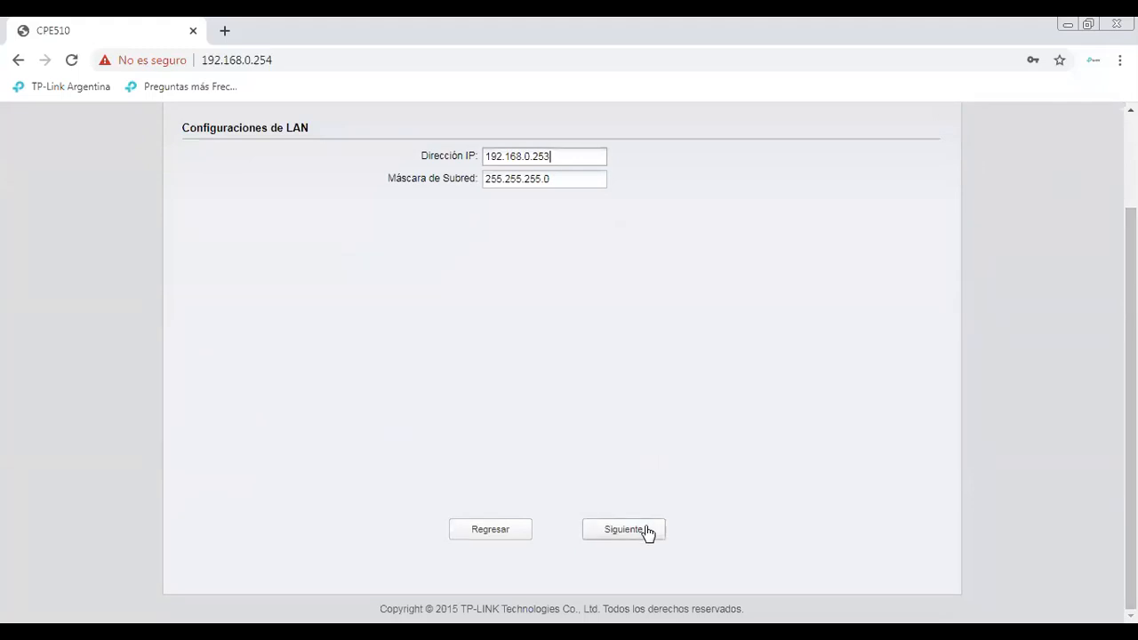
Accept the LAN settings and go to the remote AP SSID field of the wireless client step
{"action": "left_click", "coordinate": [648, 532]}
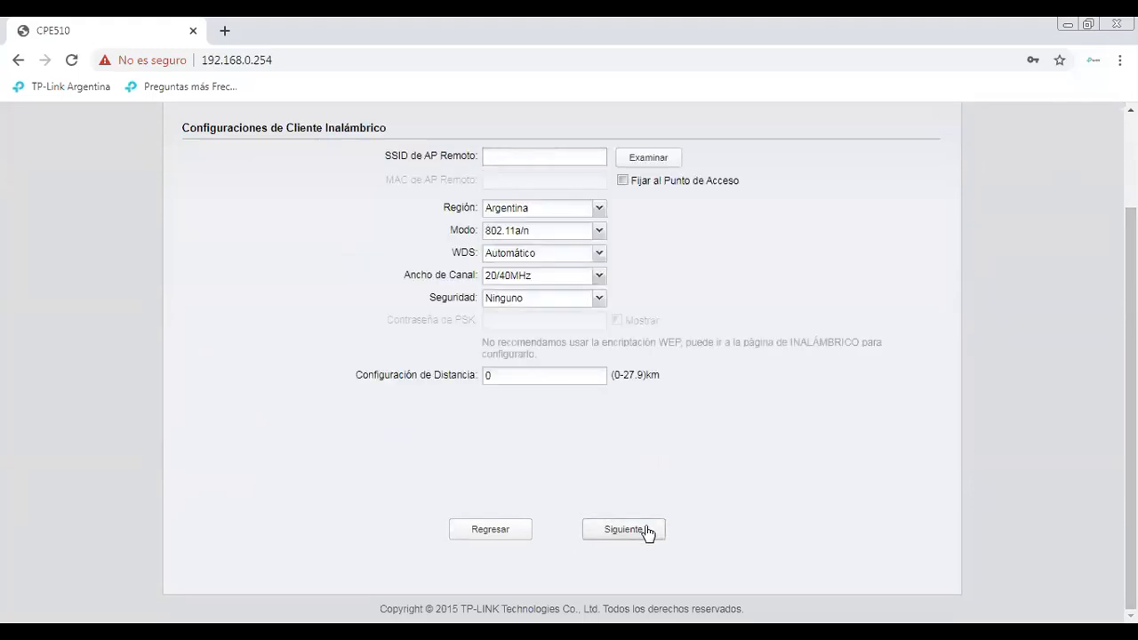
{"action": "scroll", "coordinate": [569, 356], "scroll_direction": "up", "scroll_amount": 1}
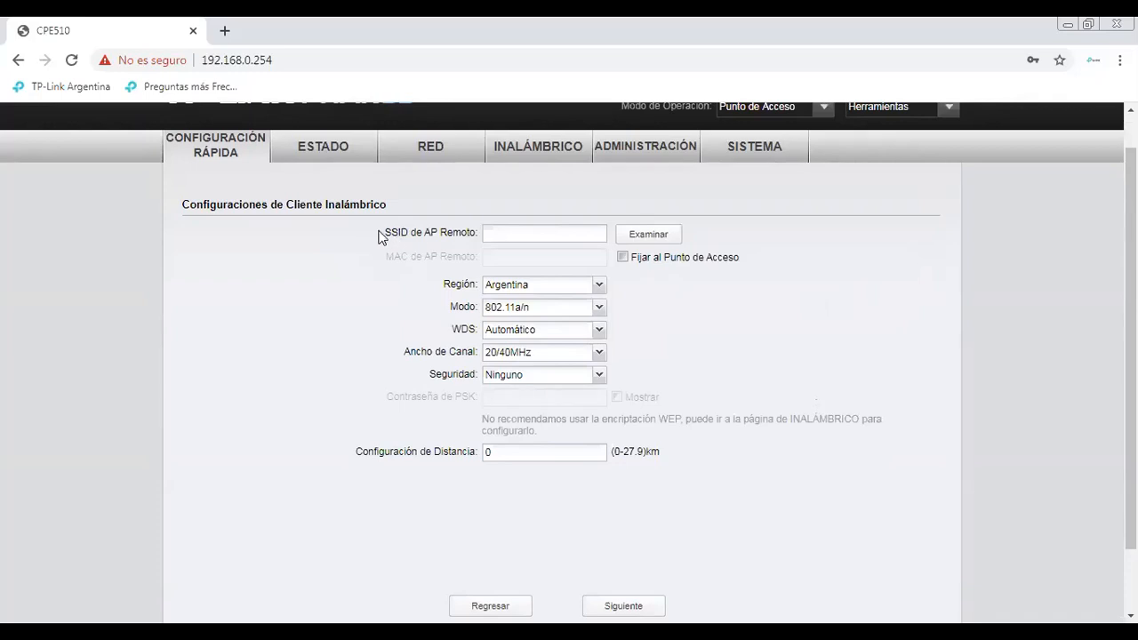
{"action": "left_click", "coordinate": [485, 239]}
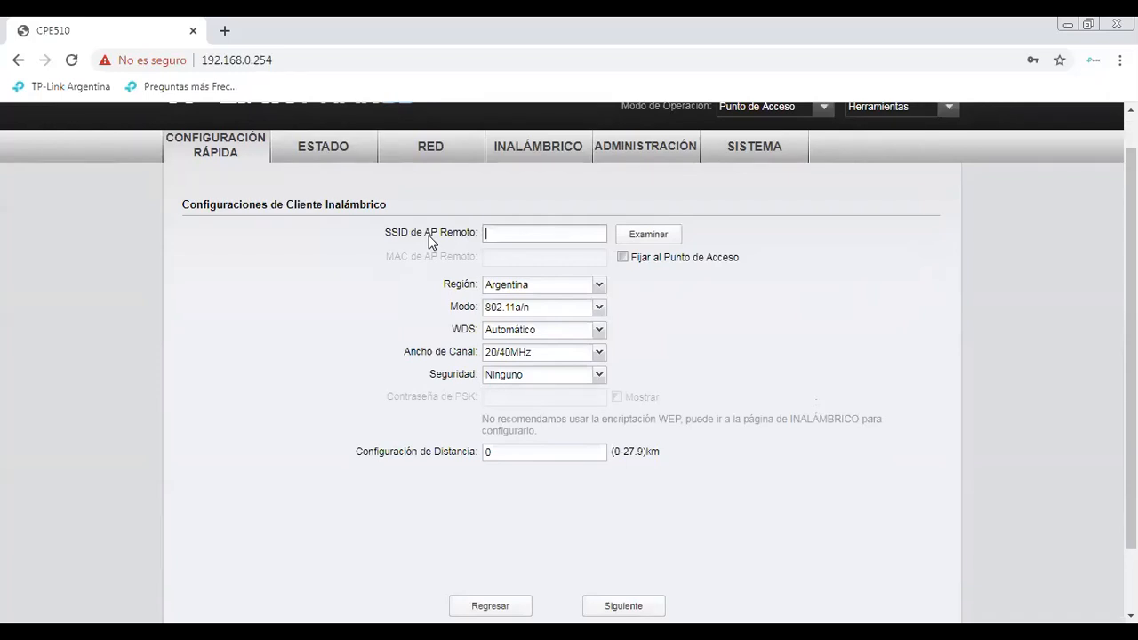
Survey nearby networks and select Antena AP (channel 44, WPA-PSK/WPA2-PSK) from the list
{"action": "left_click", "coordinate": [648, 236]}
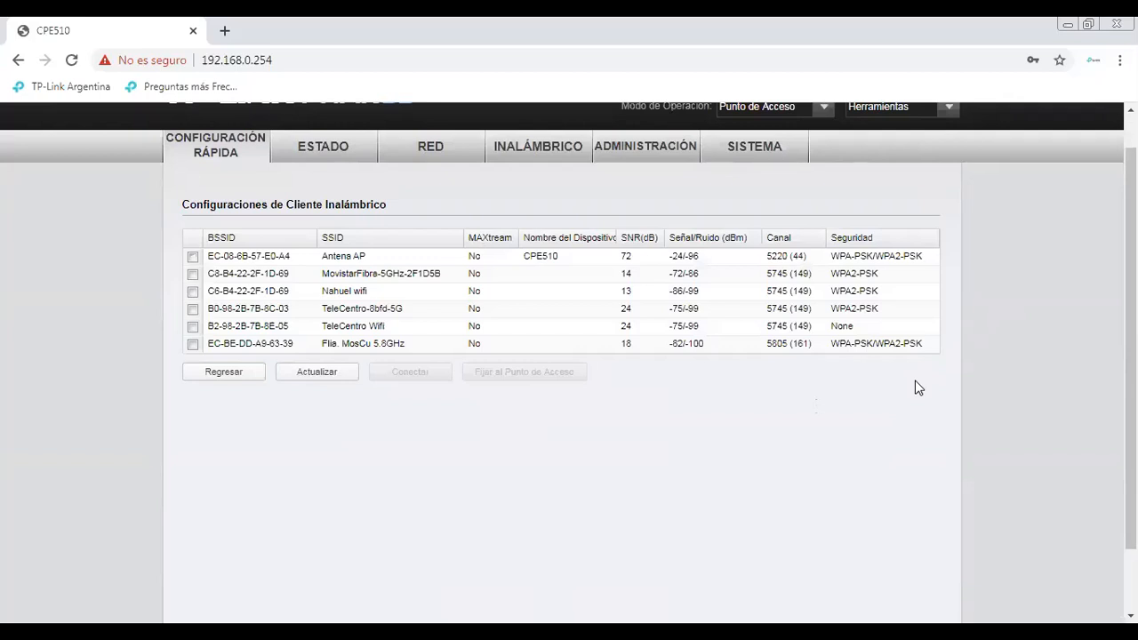
{"action": "left_click", "coordinate": [193, 257]}
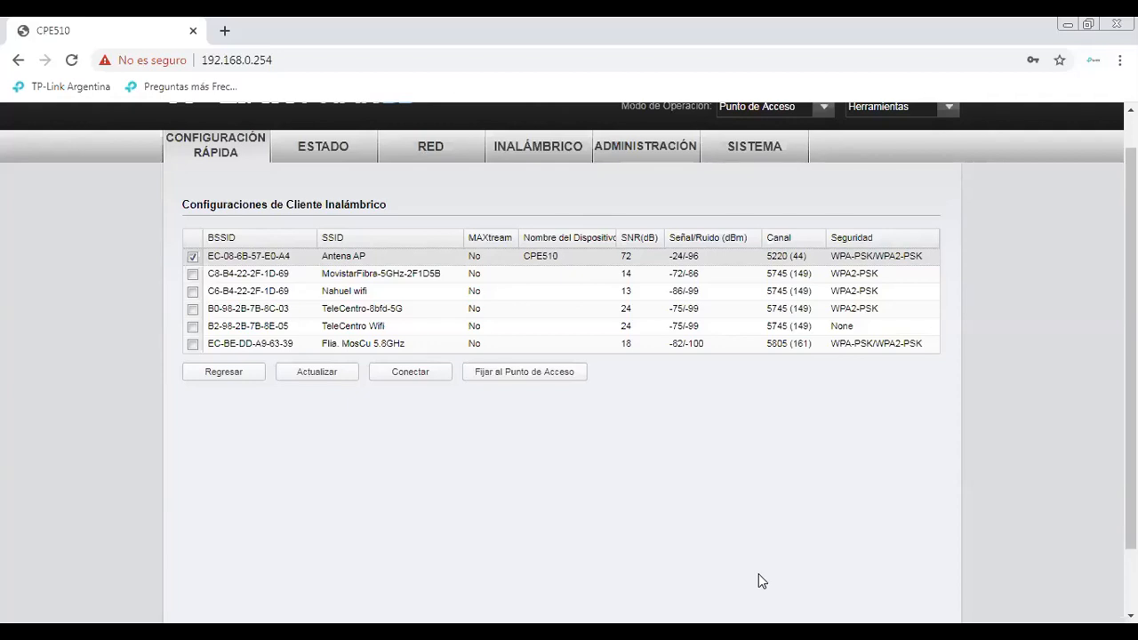
{"action": "scroll", "coordinate": [1131, 267], "scroll_direction": "up", "scroll_amount": 1}
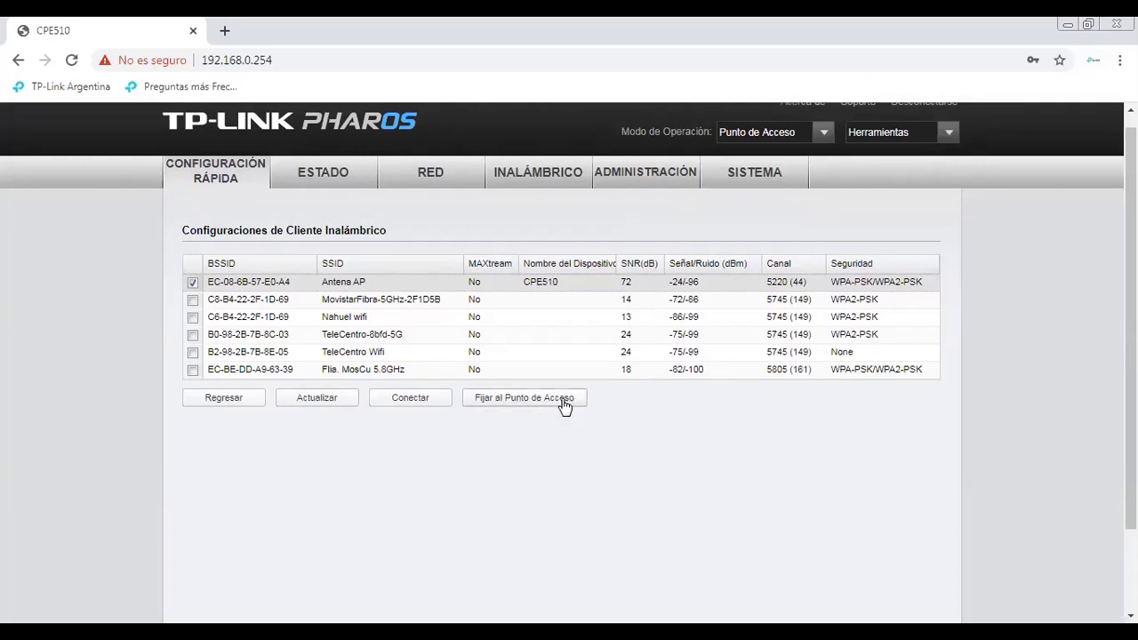
Connect to Antena AP with its PSK key, set distance to 1 km, and continue to the summary
{"action": "left_click", "coordinate": [418, 405]}
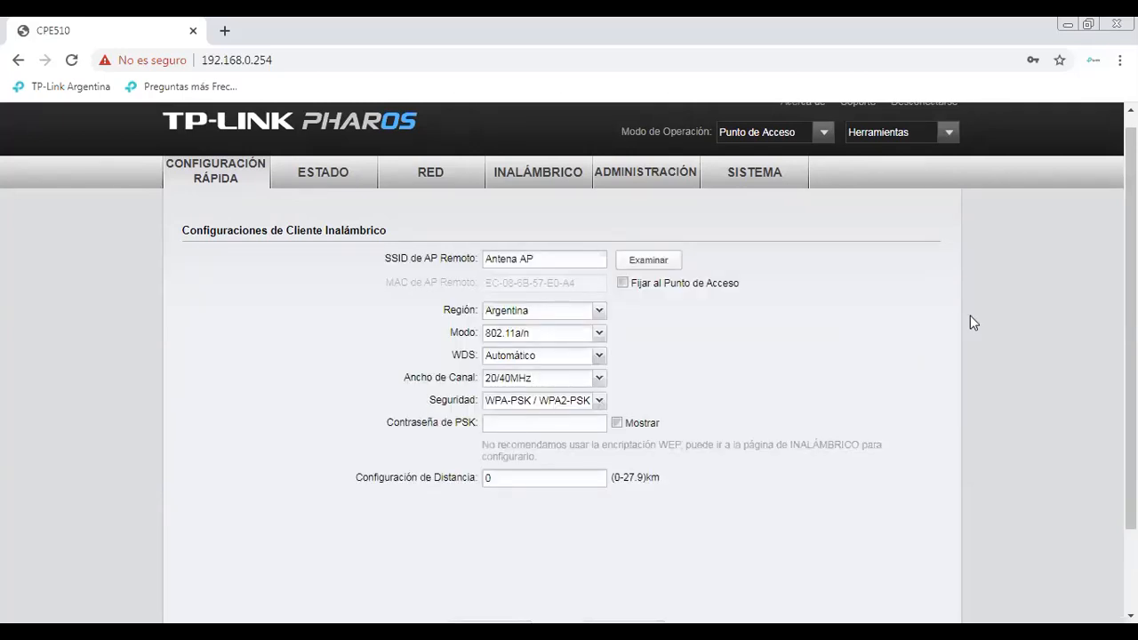
{"action": "scroll", "coordinate": [970, 320], "scroll_direction": "down", "scroll_amount": 1}
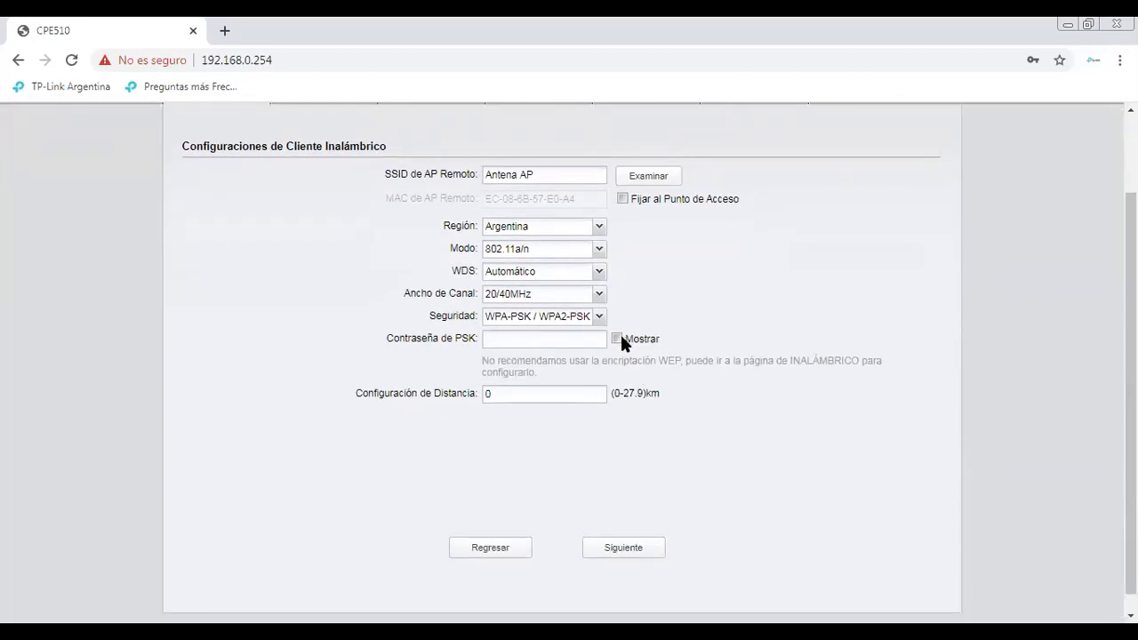
{"action": "left_click", "coordinate": [617, 339]}
{"action": "type", "text": "12345678"}
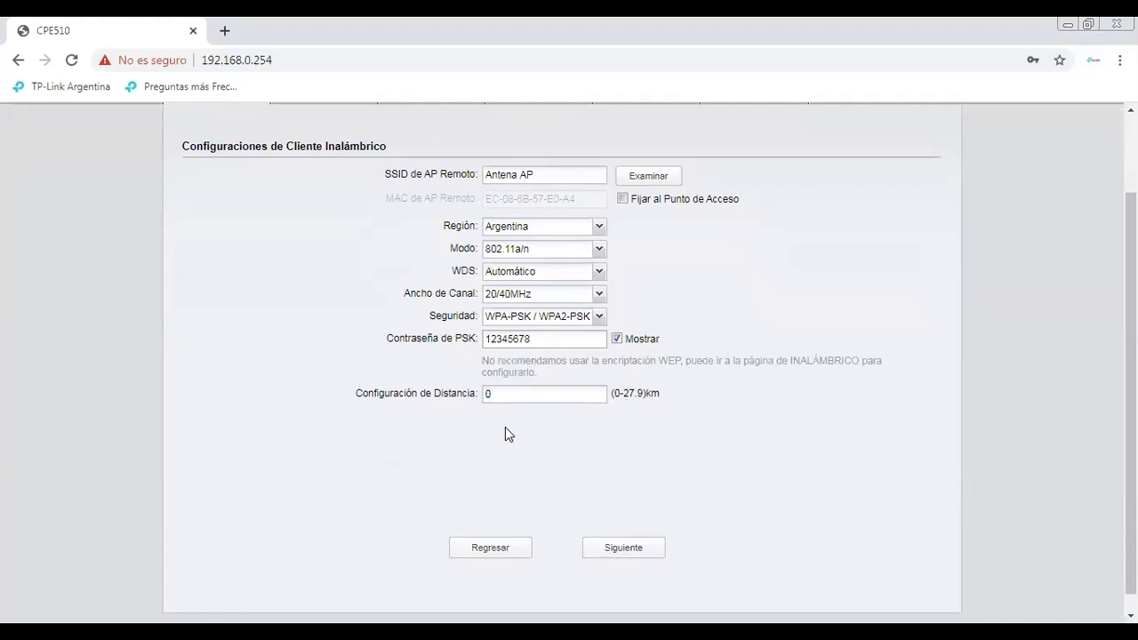
{"action": "left_click", "coordinate": [533, 395]}
{"action": "key", "text": "BackSpace"}
{"action": "type", "text": "1"}
{"action": "left_click", "coordinate": [617, 557]}
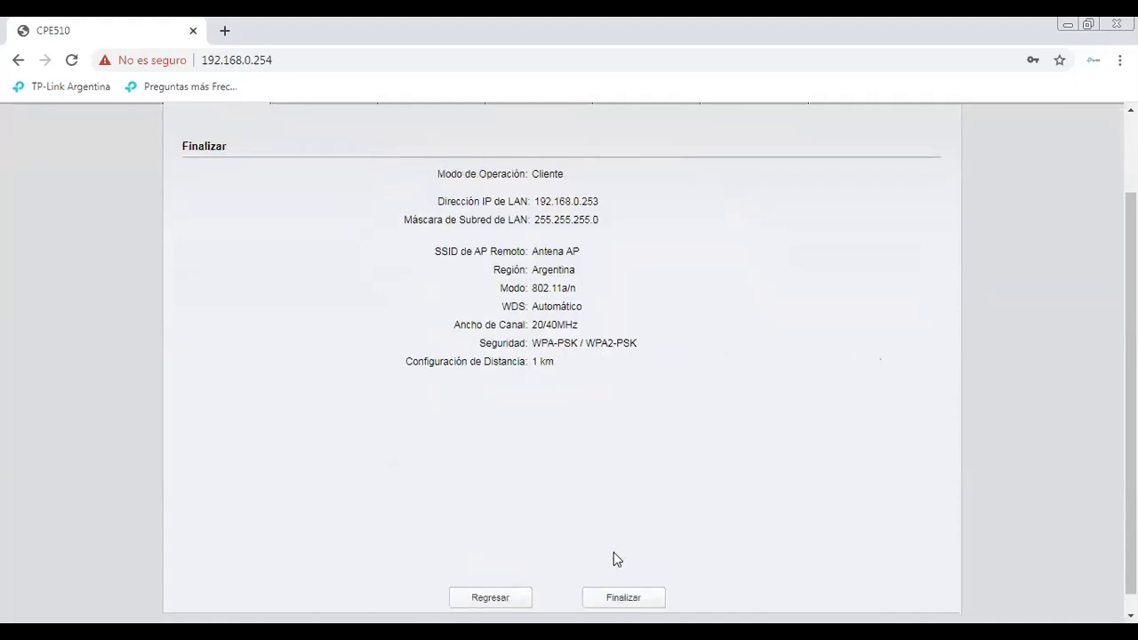
Apply the Cliente setup, log back in at 192.168.0.253 with the admin account, and continue
{"action": "left_click", "coordinate": [626, 591]}
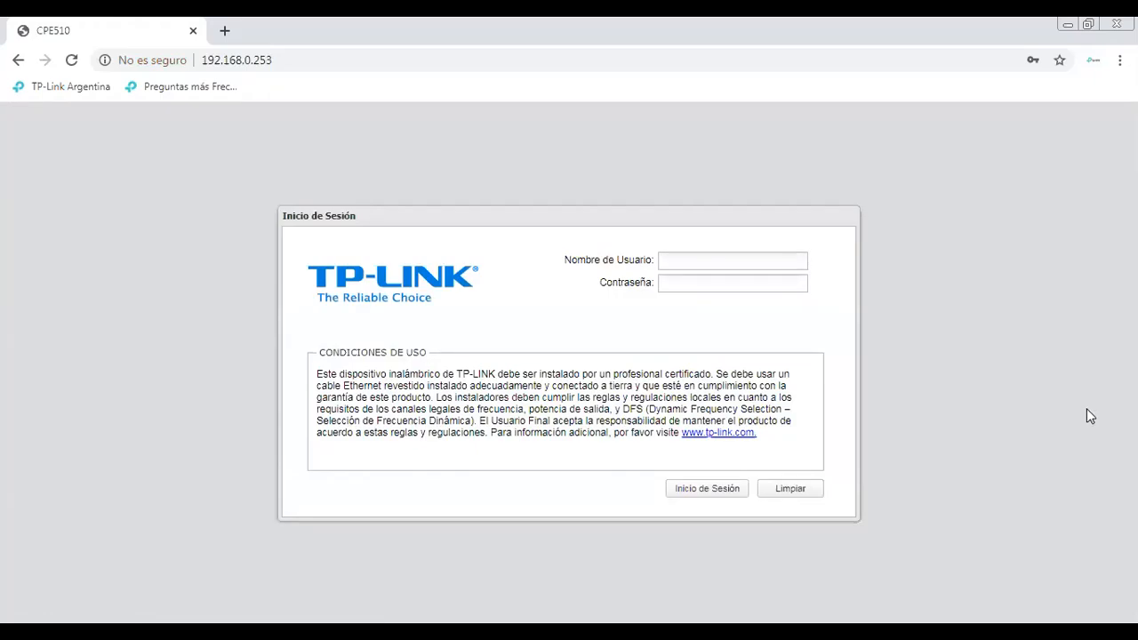
{"action": "left_click", "coordinate": [747, 263]}
{"action": "type", "text": "admin"}
{"action": "key", "text": "Tab"}
{"action": "type", "text": "*******"}
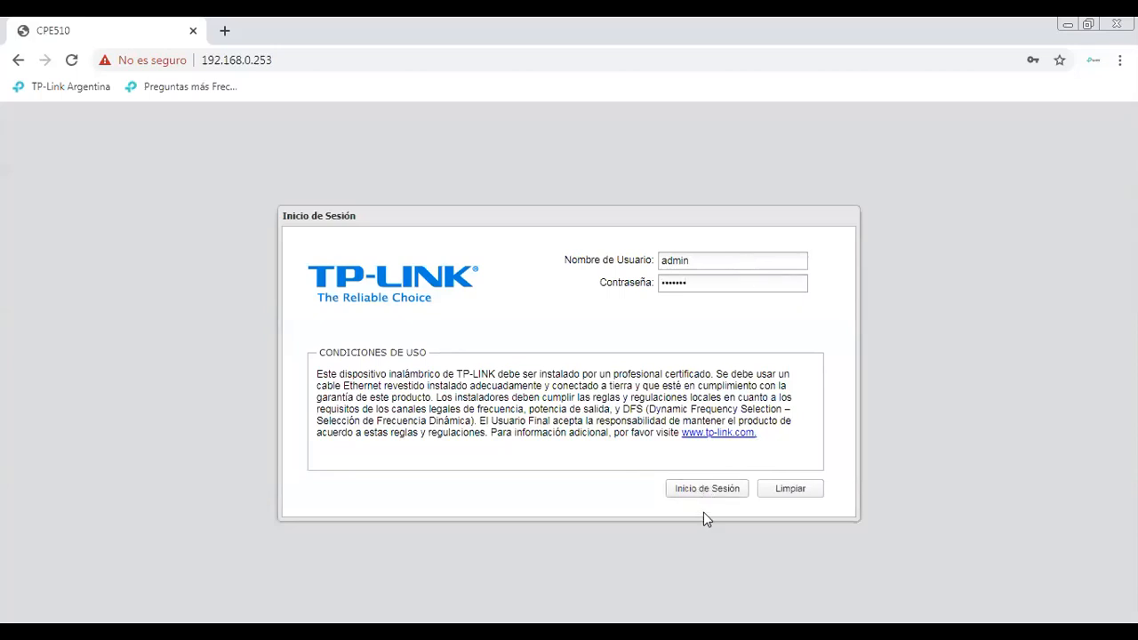
{"action": "left_click", "coordinate": [740, 490]}
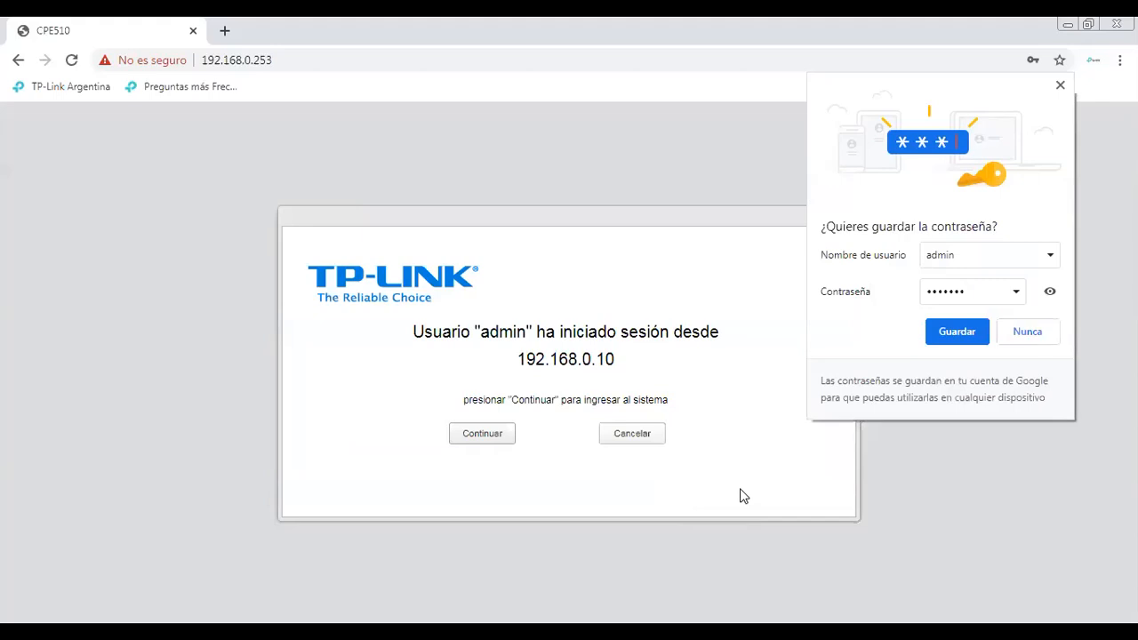
{"action": "left_click", "coordinate": [1073, 99]}
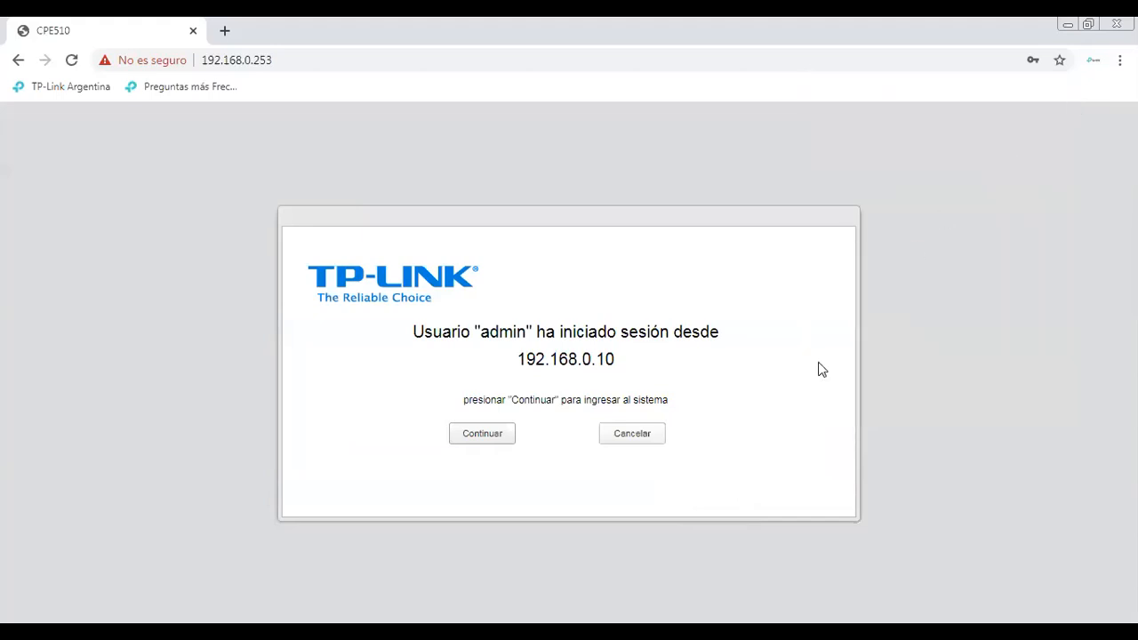
{"action": "left_click", "coordinate": [471, 437]}
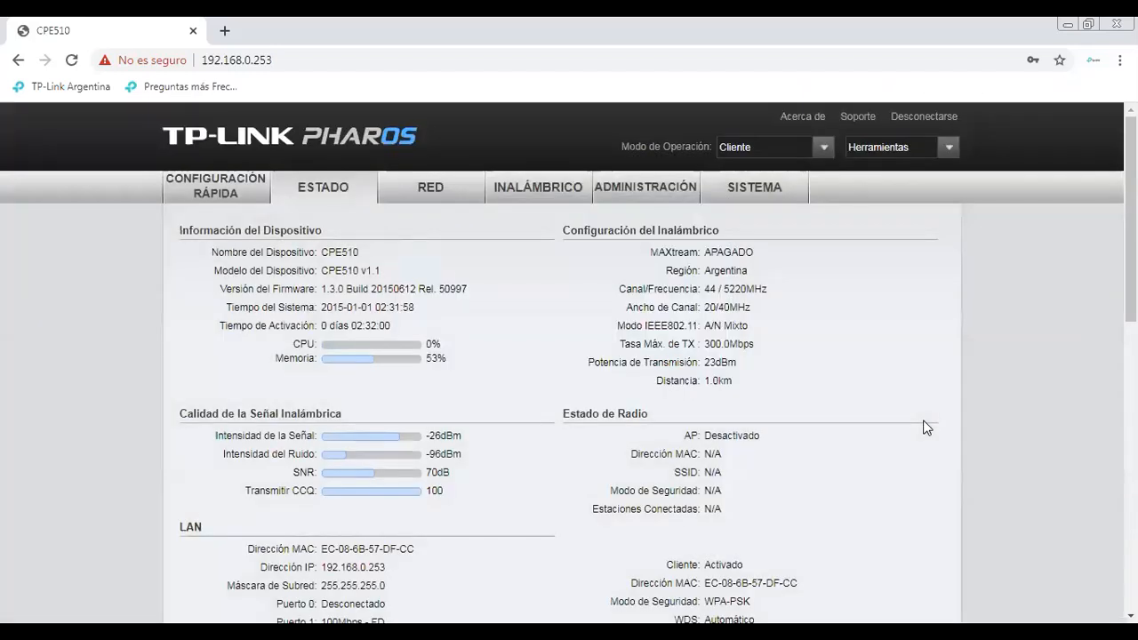
{"action": "scroll", "coordinate": [664, 163], "scroll_direction": "down", "scroll_amount": 3}
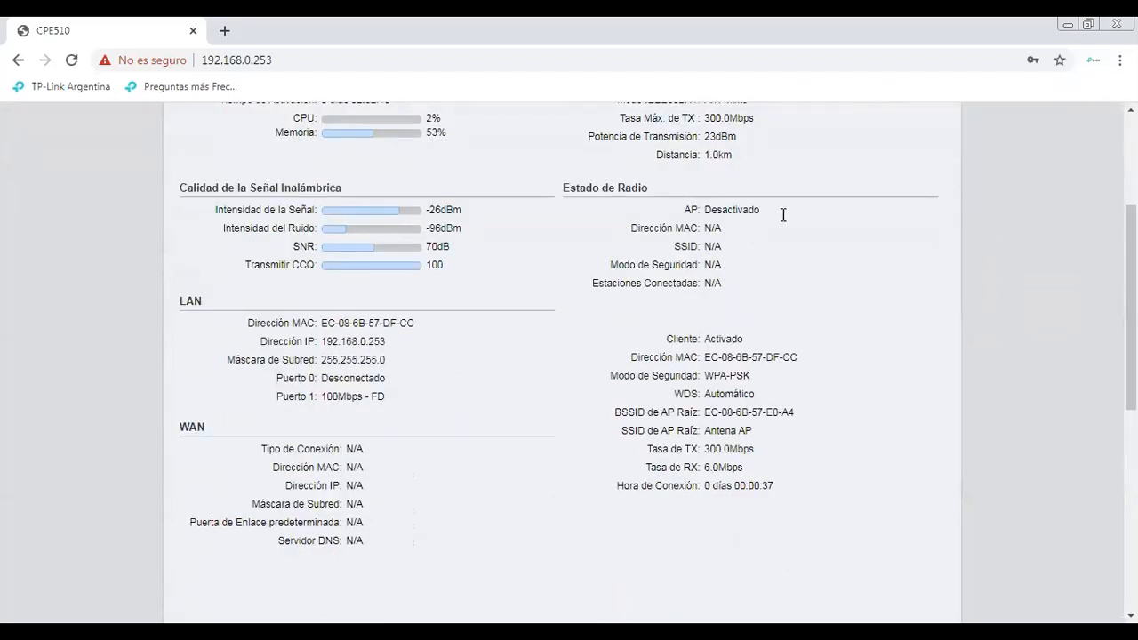
{"action": "left_click_drag", "start_coordinate": [780, 214], "coordinate": [683, 208]}
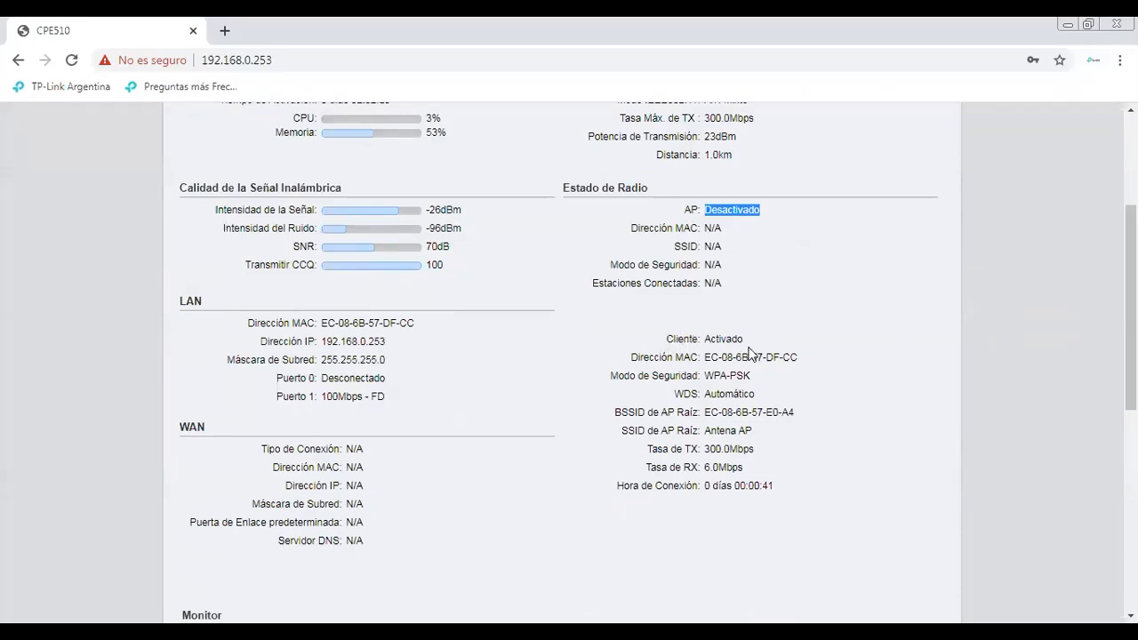
{"action": "left_click_drag", "start_coordinate": [798, 357], "coordinate": [698, 339]}
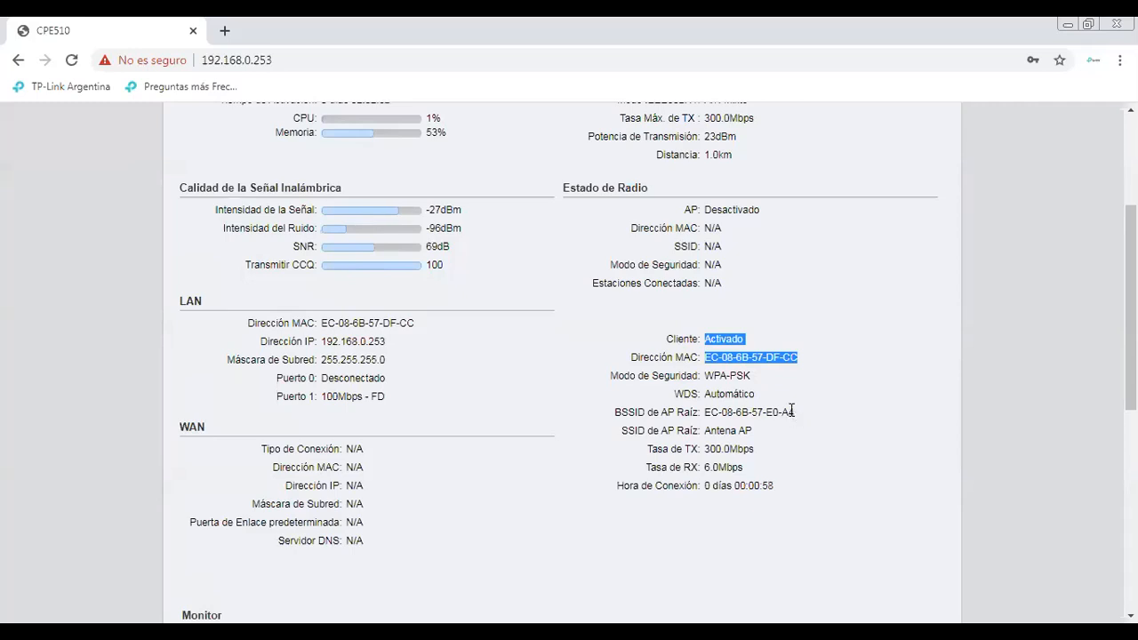
{"action": "left_click_drag", "start_coordinate": [795, 410], "coordinate": [690, 413]}
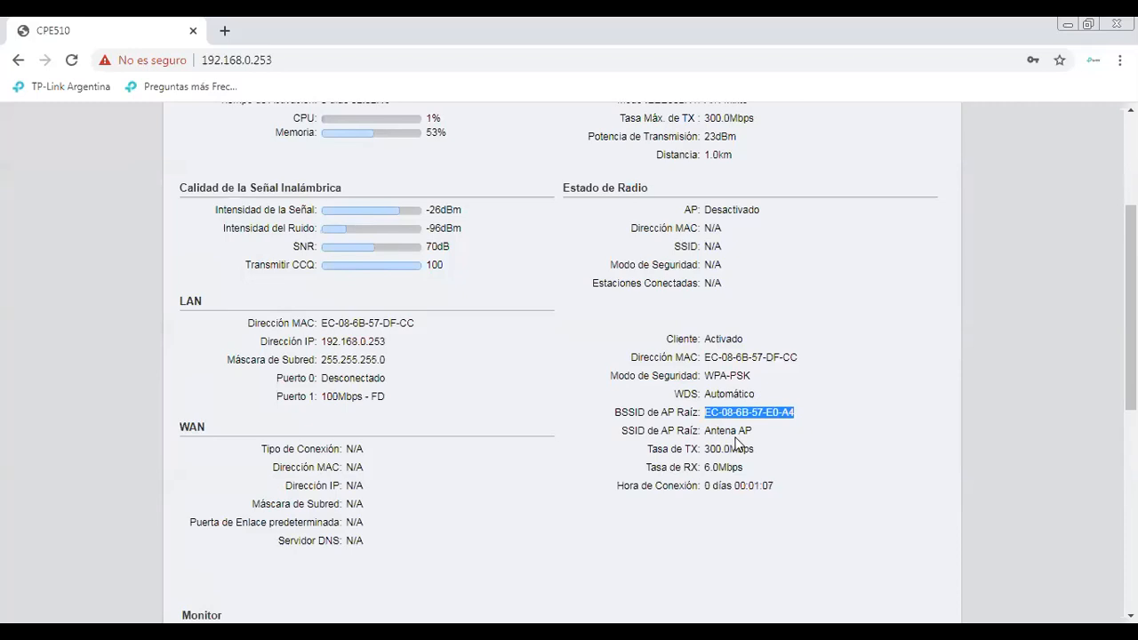
{"action": "scroll", "coordinate": [569, 355], "scroll_direction": "down", "scroll_amount": 5}
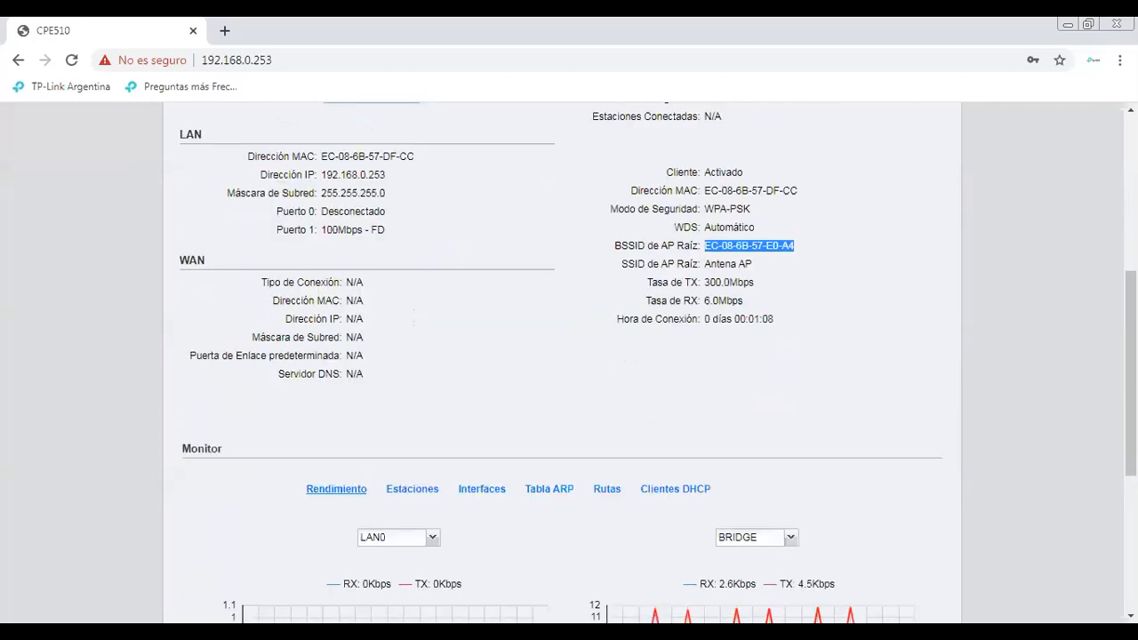
{"action": "scroll", "coordinate": [569, 355], "scroll_direction": "down", "scroll_amount": 1}
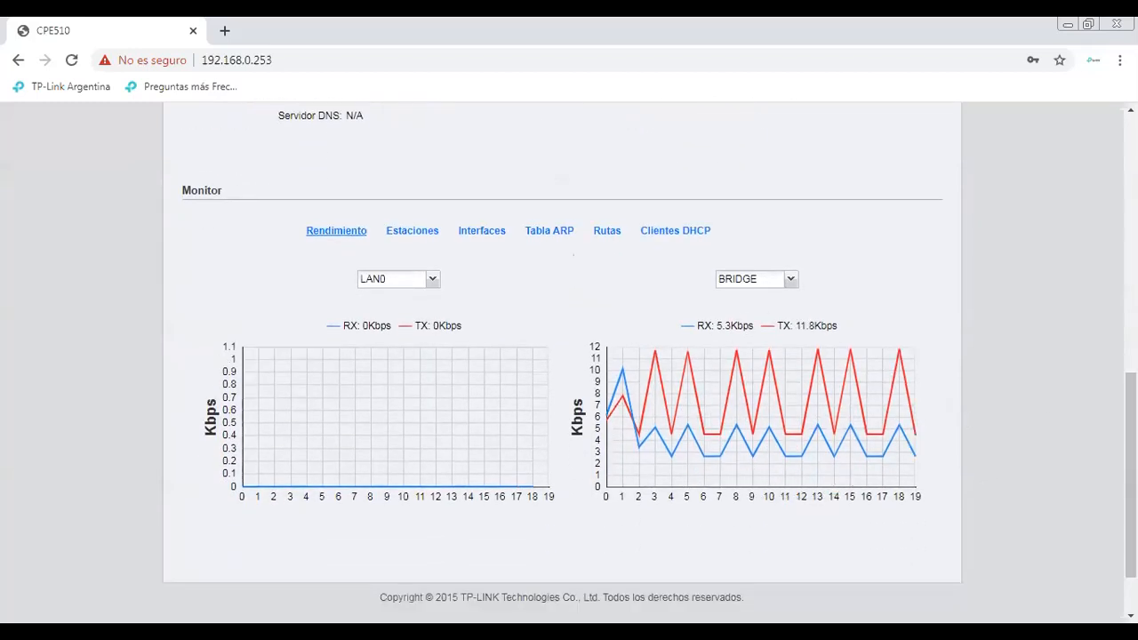
{"action": "scroll", "coordinate": [702, 411], "scroll_direction": "up", "scroll_amount": 1}
{"action": "scroll", "coordinate": [569, 356], "scroll_direction": "up", "scroll_amount": 3}
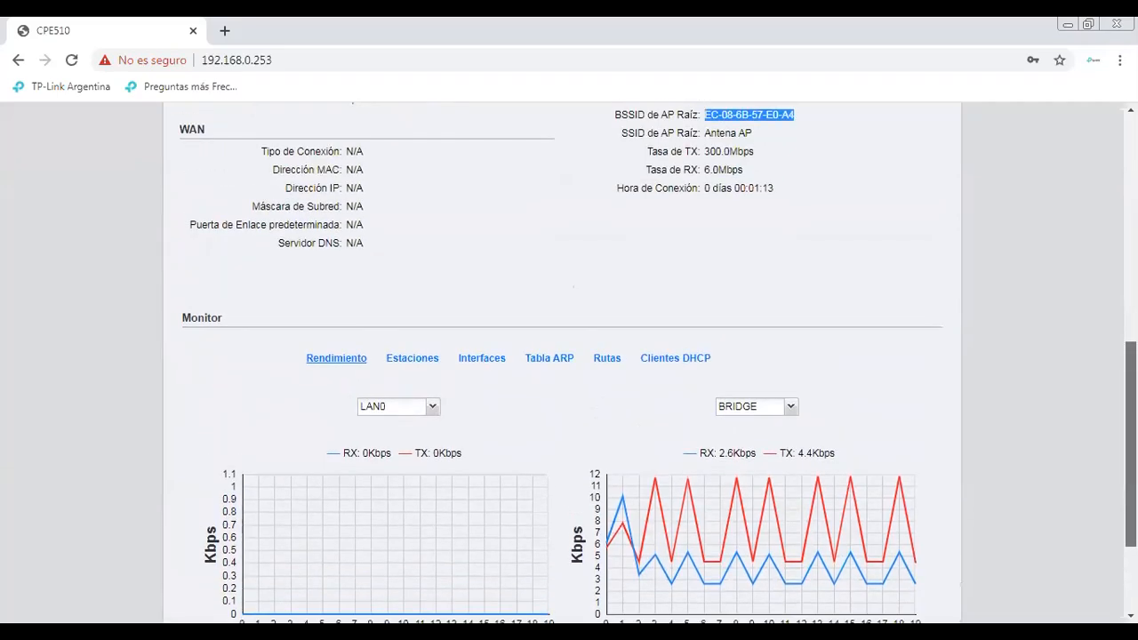
{"action": "scroll", "coordinate": [569, 356], "scroll_direction": "up", "scroll_amount": 4}
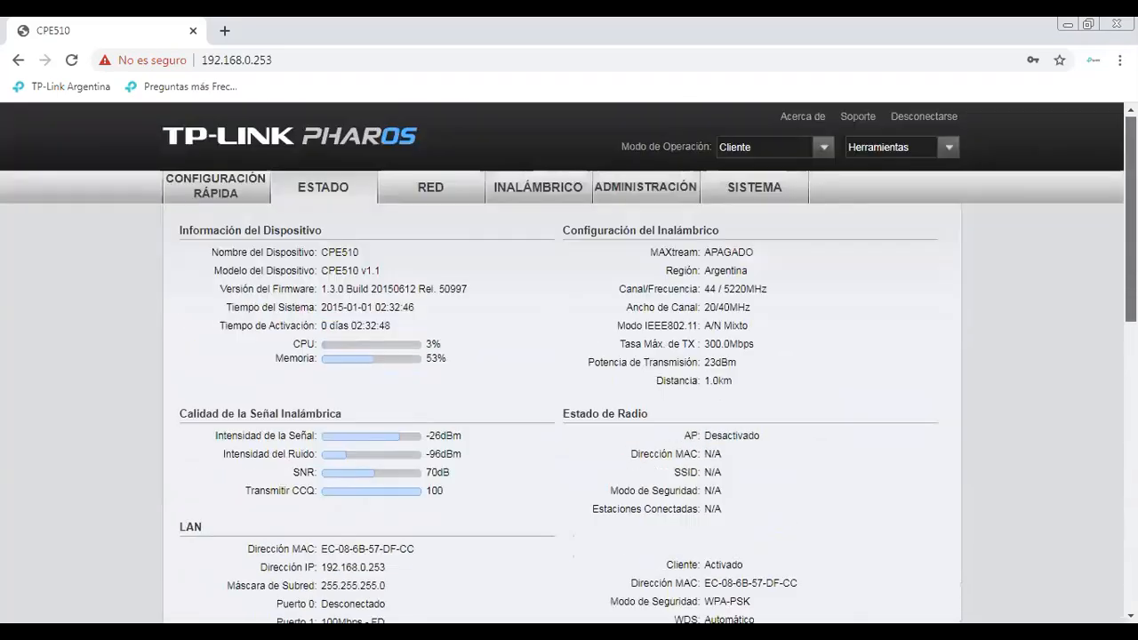
Reload the CPE510 Estado page at 192.168.0.253, now showing -25dBm signal and 71dB SNR
{"action": "scroll", "coordinate": [569, 356], "scroll_direction": "down", "scroll_amount": 2}
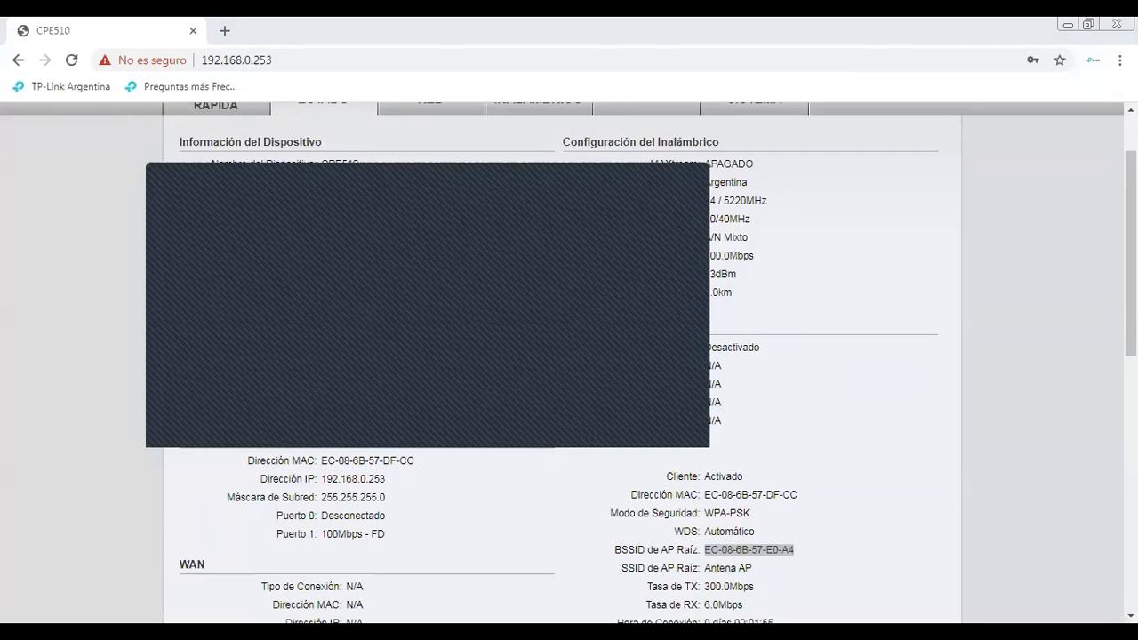
{"action": "left_click", "coordinate": [398, 632]}
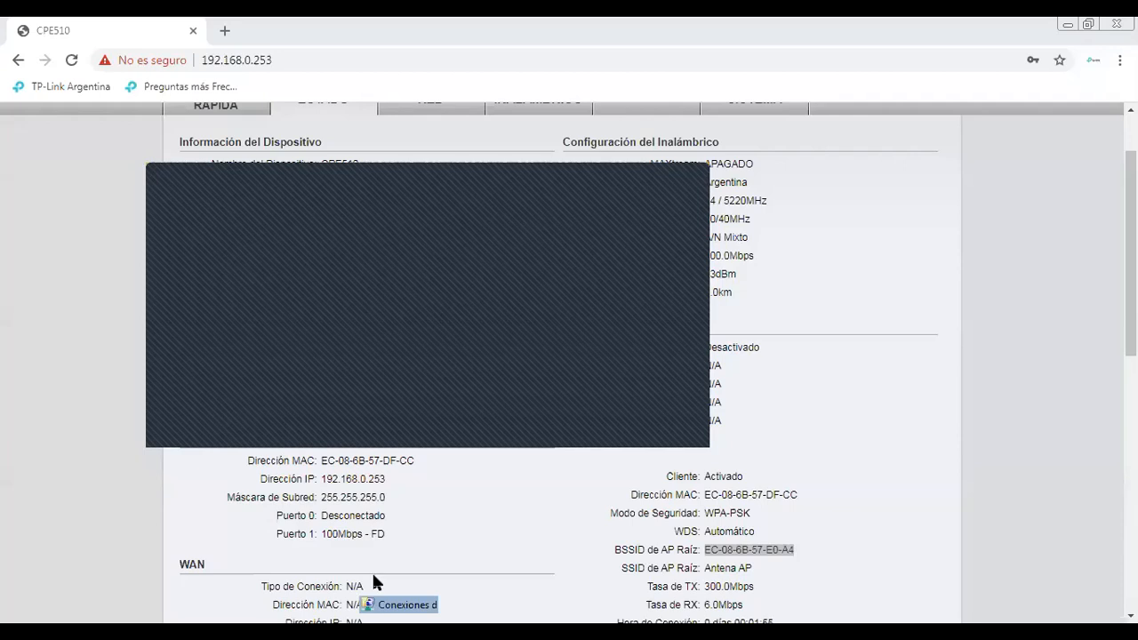
{"action": "left_click", "coordinate": [377, 602]}
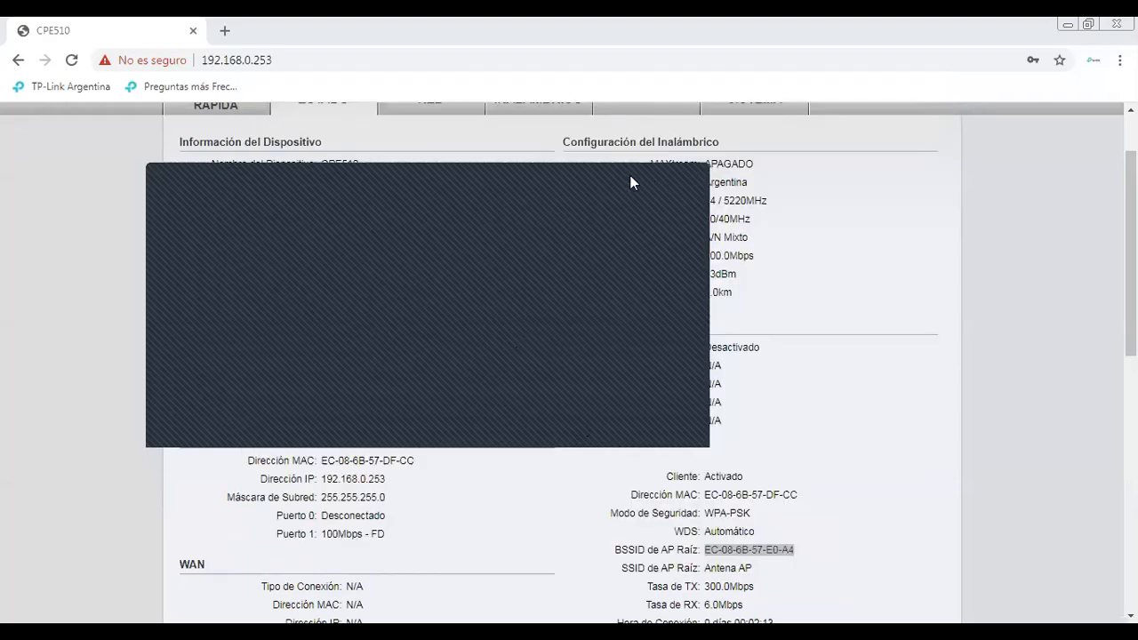
{"action": "left_click", "coordinate": [71, 61]}
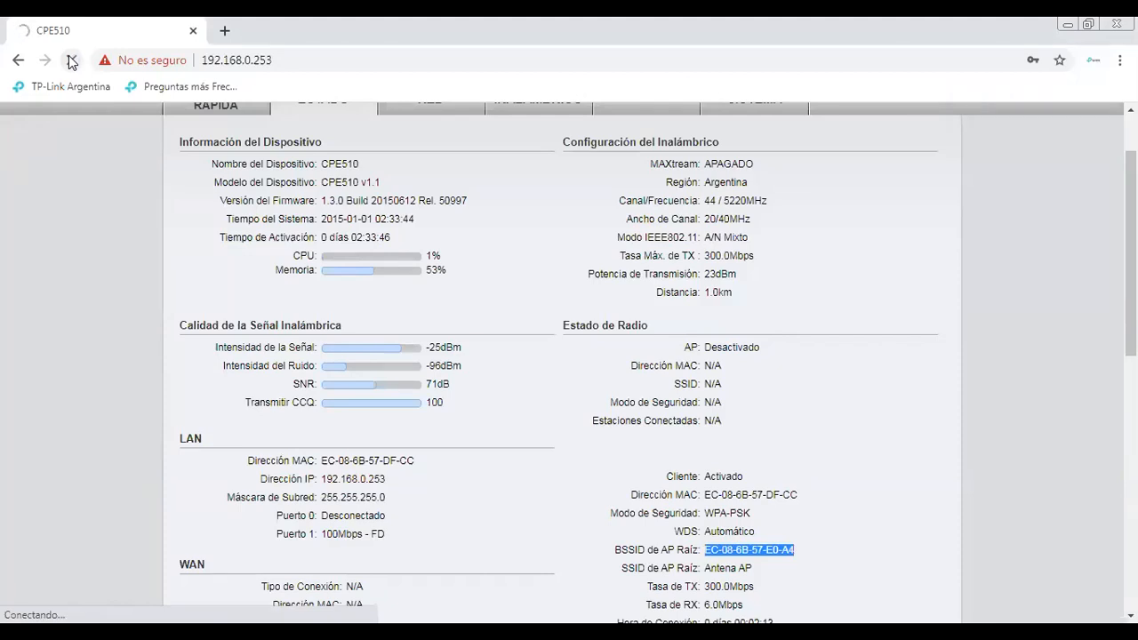
Retry 192.168.0.253, which times out, set aside the network location window, and open Run
{"action": "left_click", "coordinate": [705, 17]}
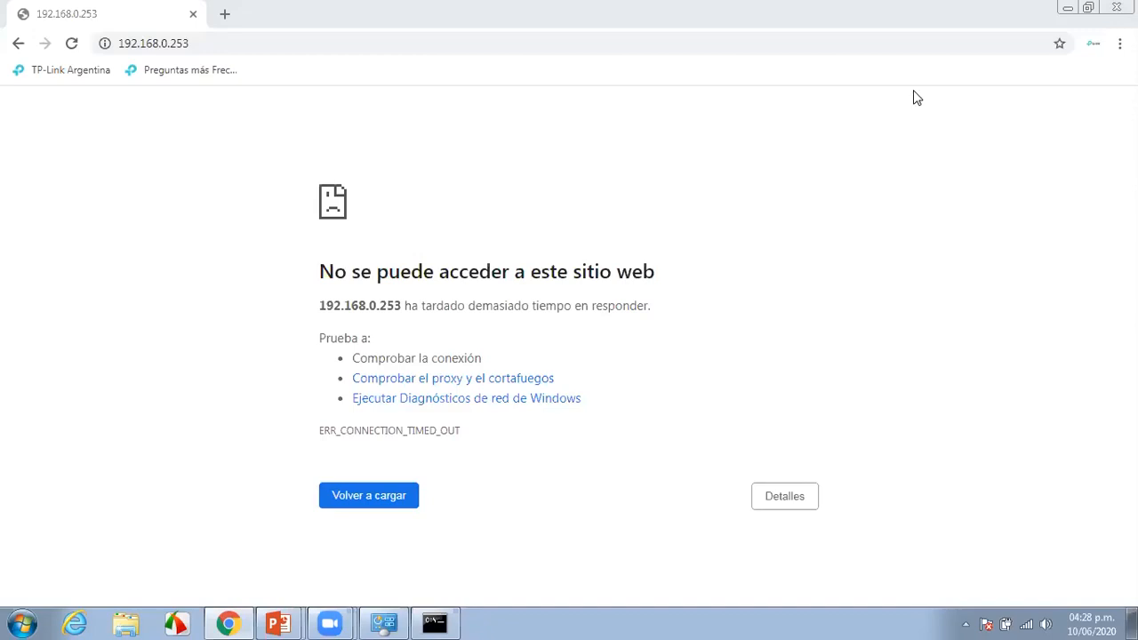
{"action": "key", "text": "F5"}
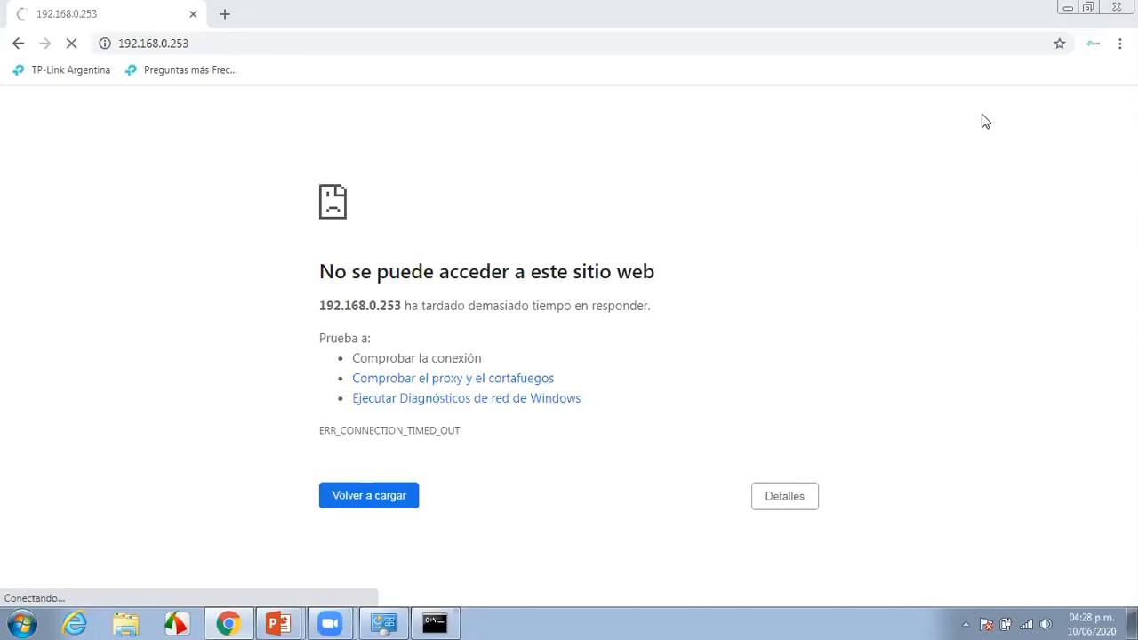
{"action": "left_click", "coordinate": [384, 622]}
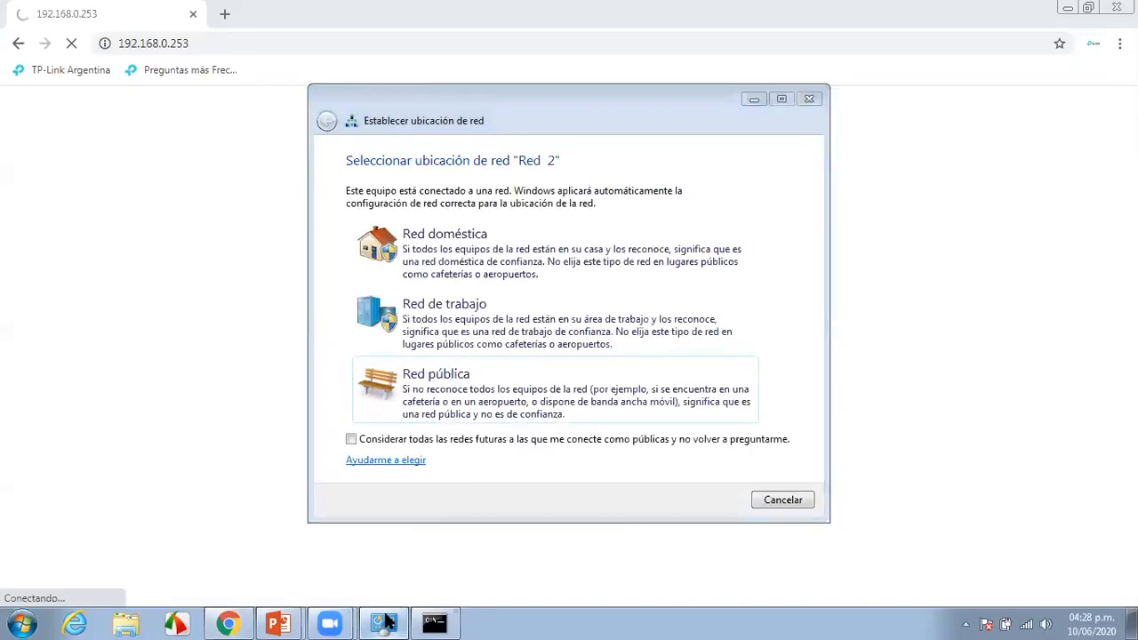
{"action": "left_click", "coordinate": [384, 622]}
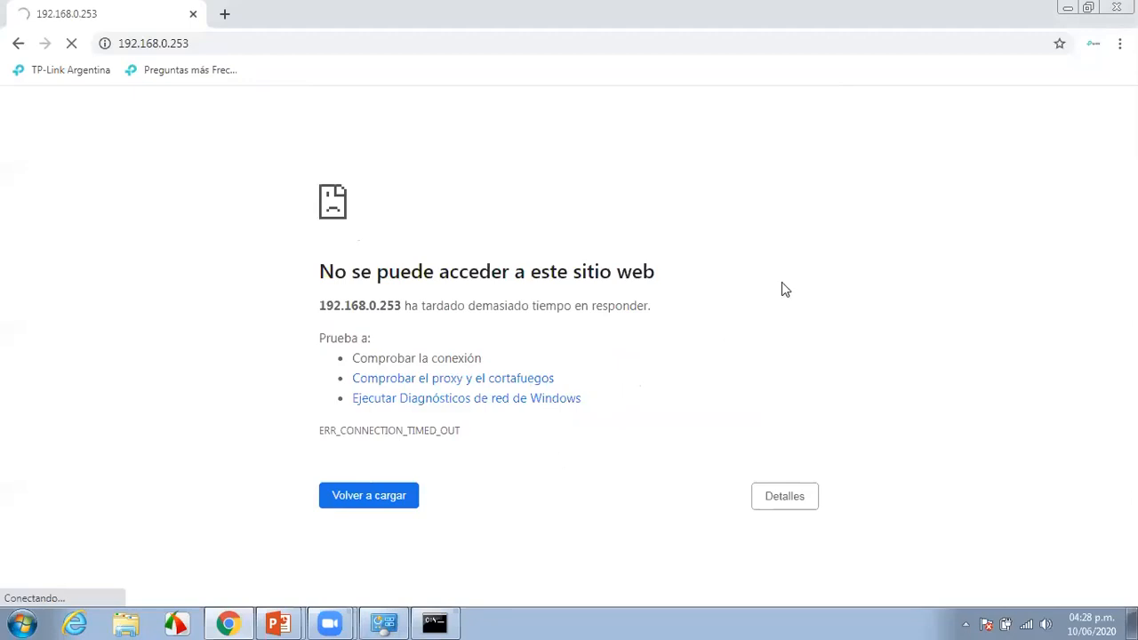
{"action": "key", "text": "super+r"}
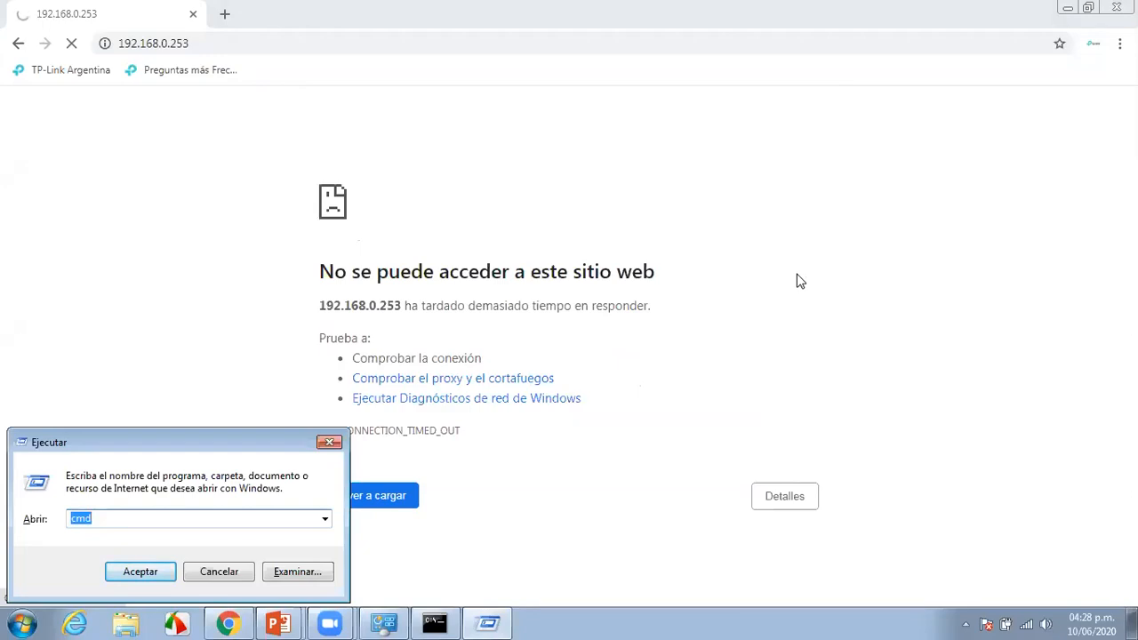
Run ncpa.cpl and give Conexión de área local static IPv4 192.168.0.10, mask 255.255.255.0
{"action": "key", "text": "Down"}
{"action": "key", "text": "Return"}
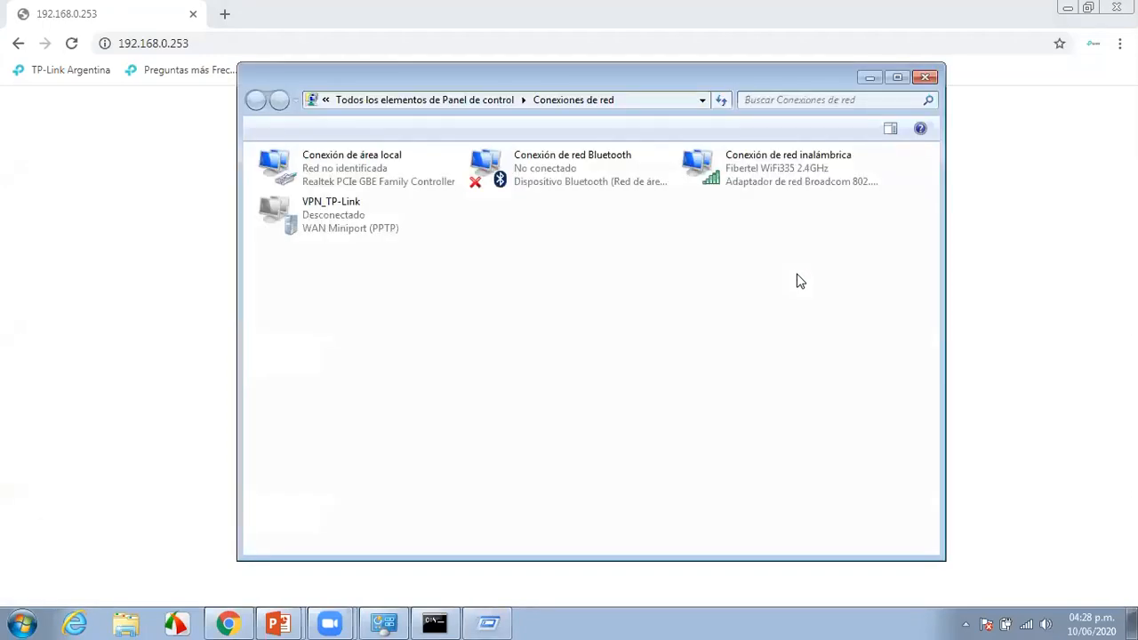
{"action": "right_click", "coordinate": [374, 179]}
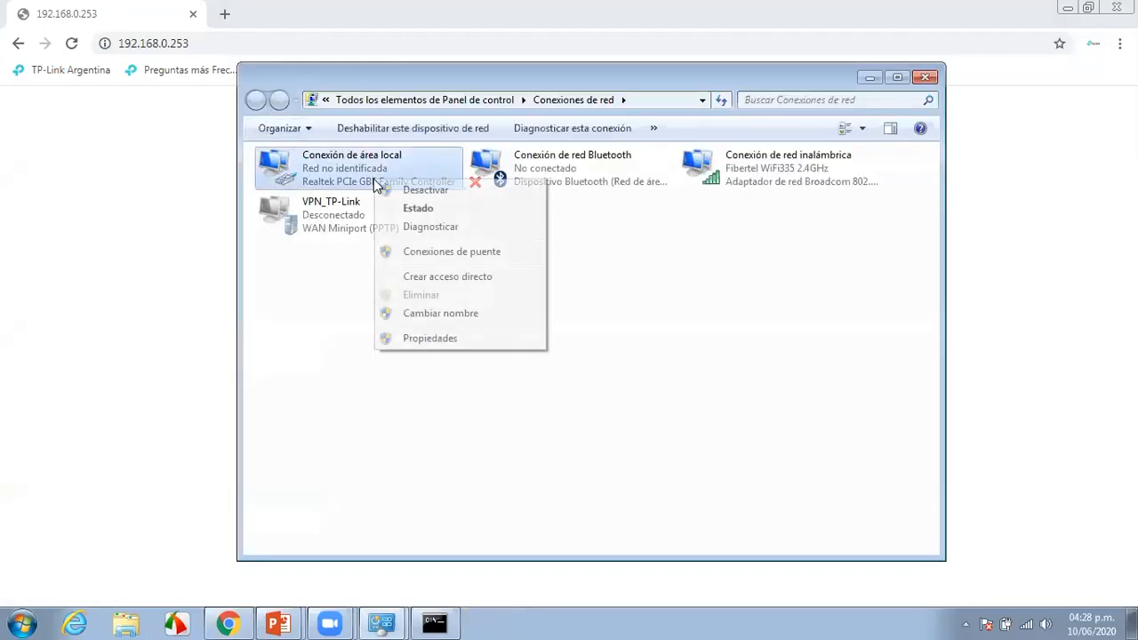
{"action": "left_click", "coordinate": [431, 338]}
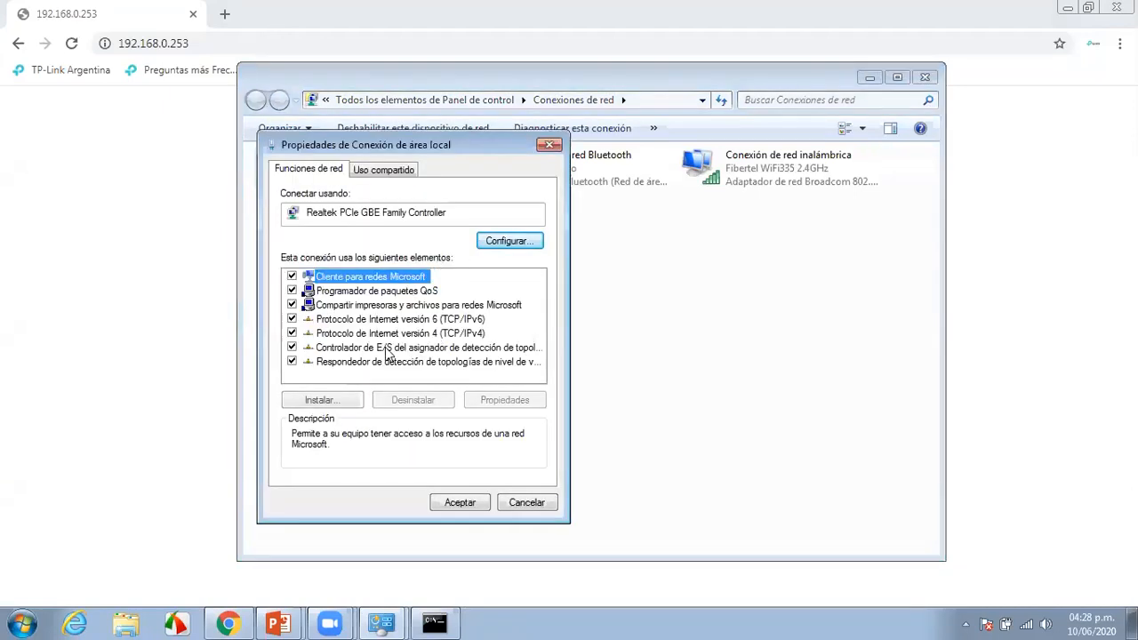
{"action": "double_click", "coordinate": [391, 334]}
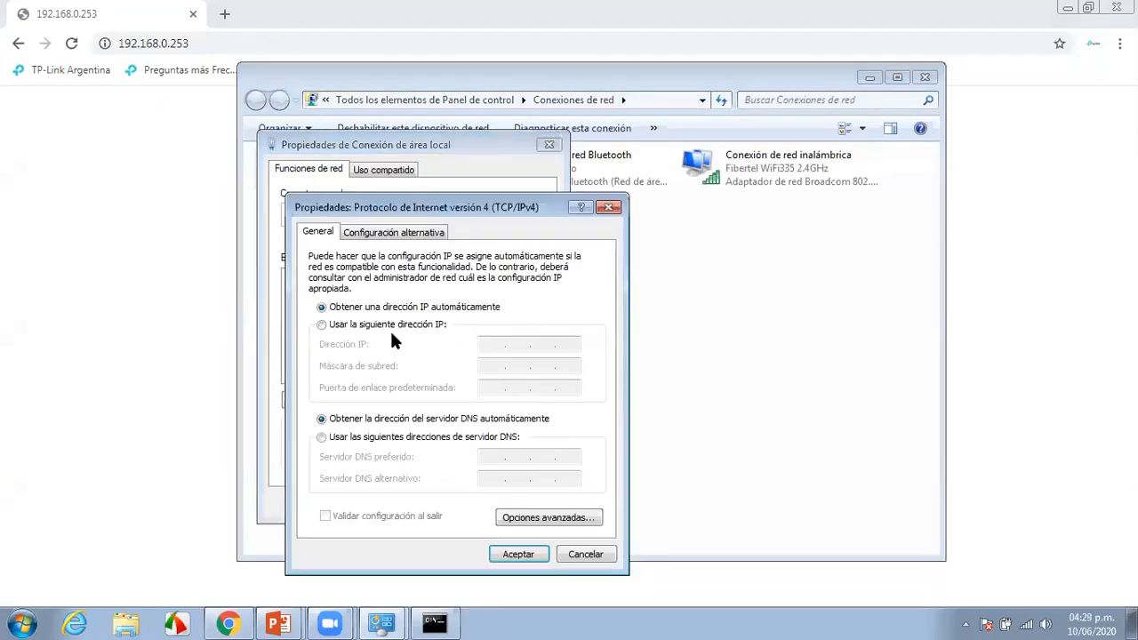
{"action": "left_click", "coordinate": [321, 325]}
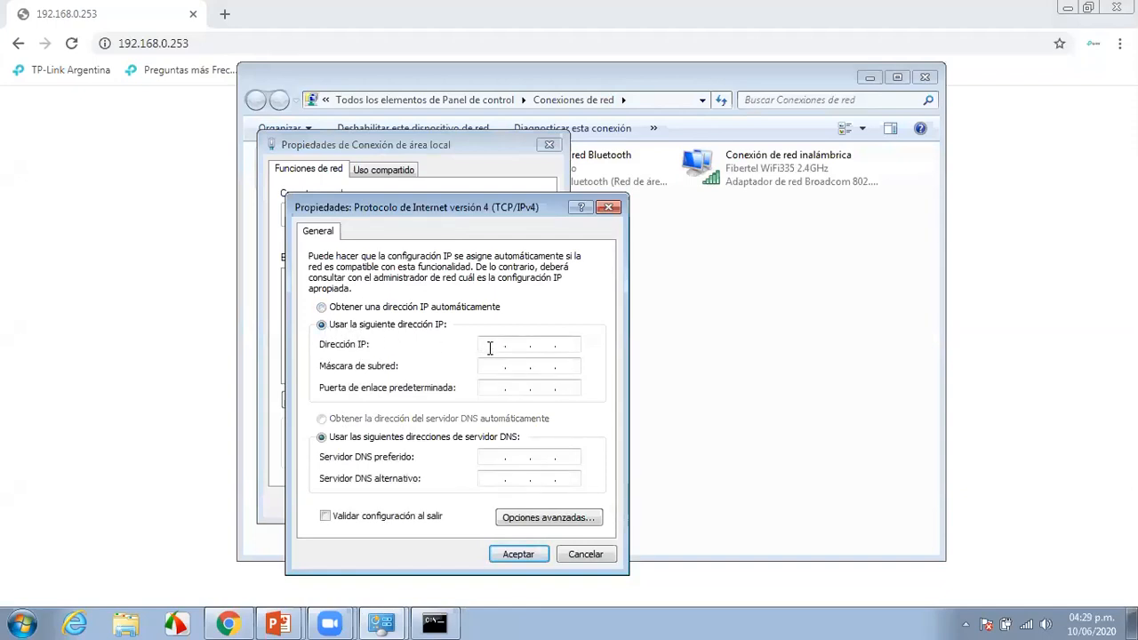
{"action": "type", "text": "192 . 168 . 0 . 10"}
{"action": "left_click", "coordinate": [505, 373]}
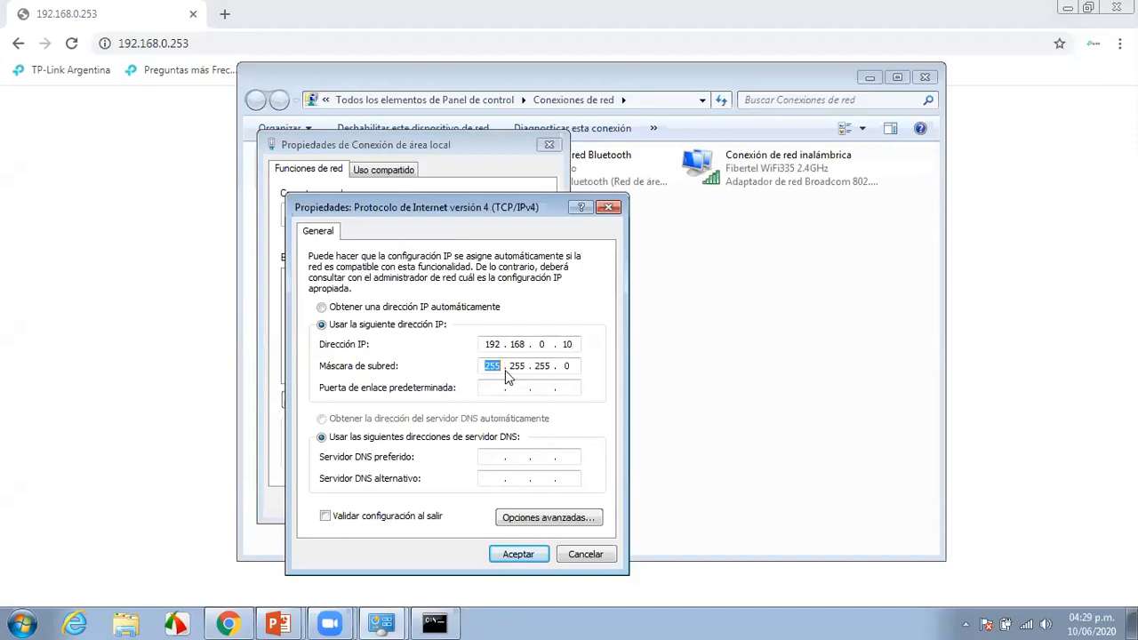
{"action": "left_click", "coordinate": [519, 554]}
{"action": "left_click", "coordinate": [460, 502]}
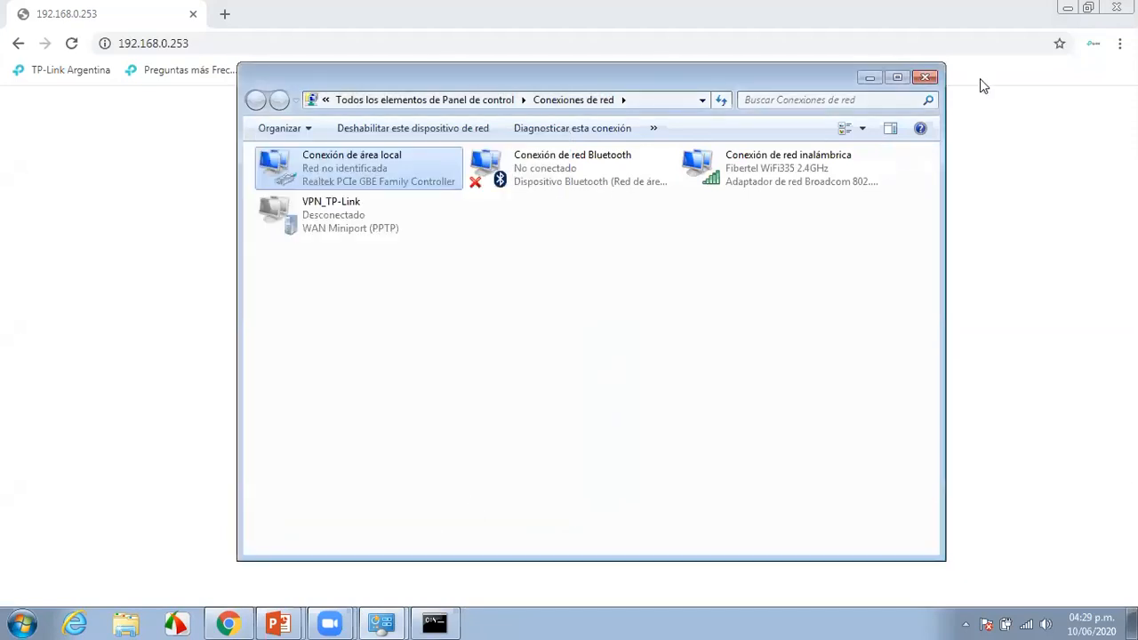
Reload the CPE510 status page at 192.168.0.253 so it loads again
{"action": "left_click", "coordinate": [868, 78]}
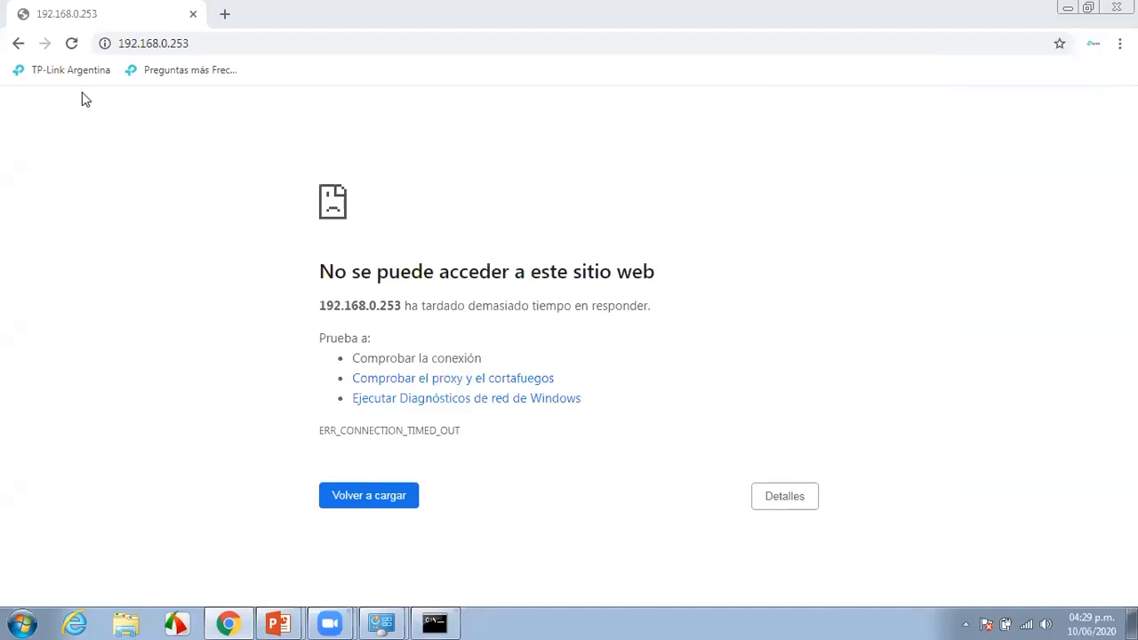
{"action": "left_click", "coordinate": [72, 44]}
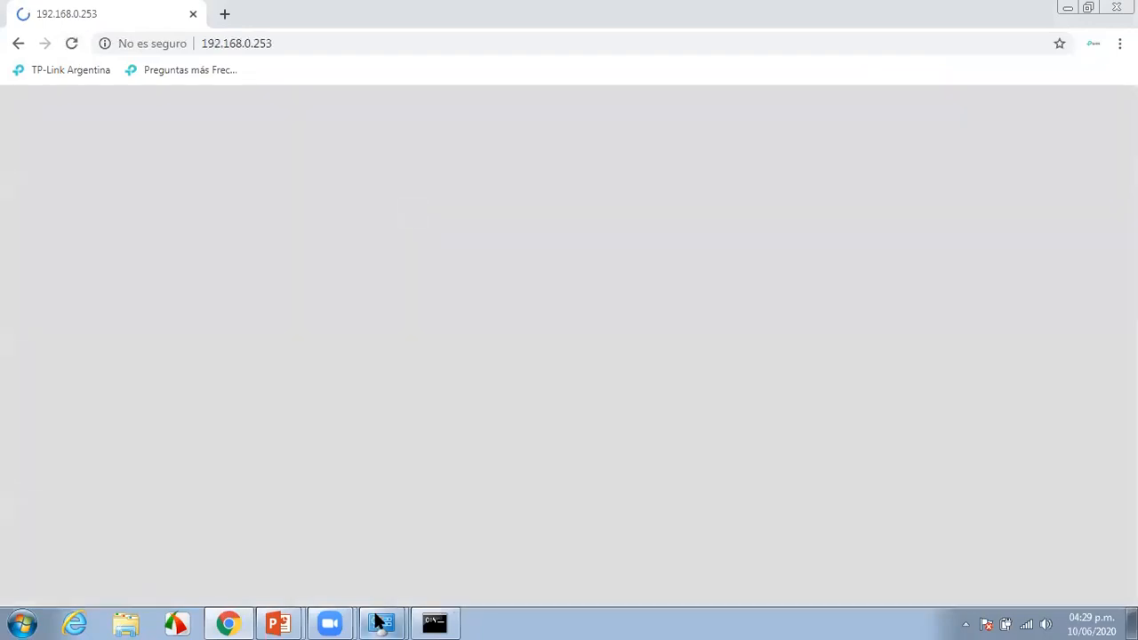
{"action": "mouse_move", "coordinate": [384, 620]}
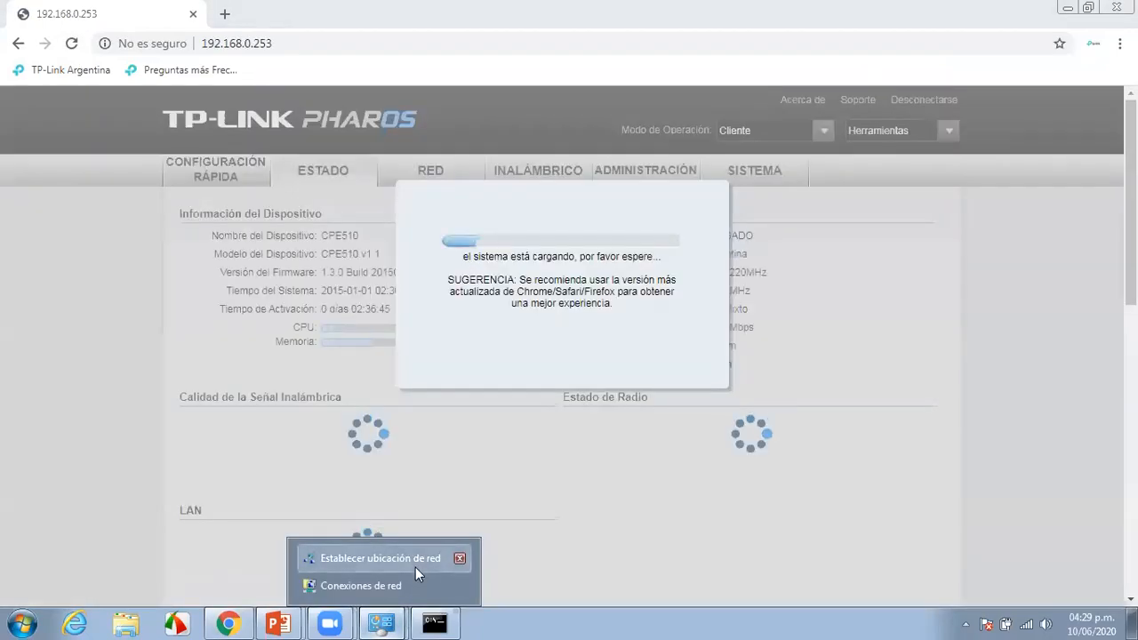
{"action": "left_click", "coordinate": [415, 568]}
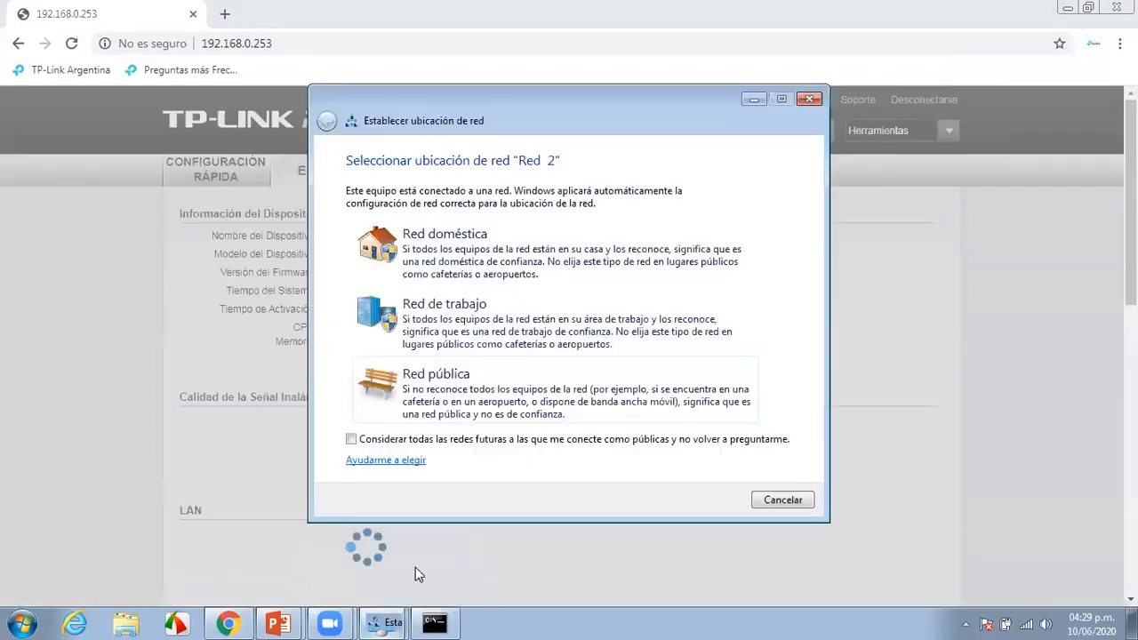
Put the network location prompt aside and bring Network Connections forward, showing an unidentified network
{"action": "left_click", "coordinate": [754, 99]}
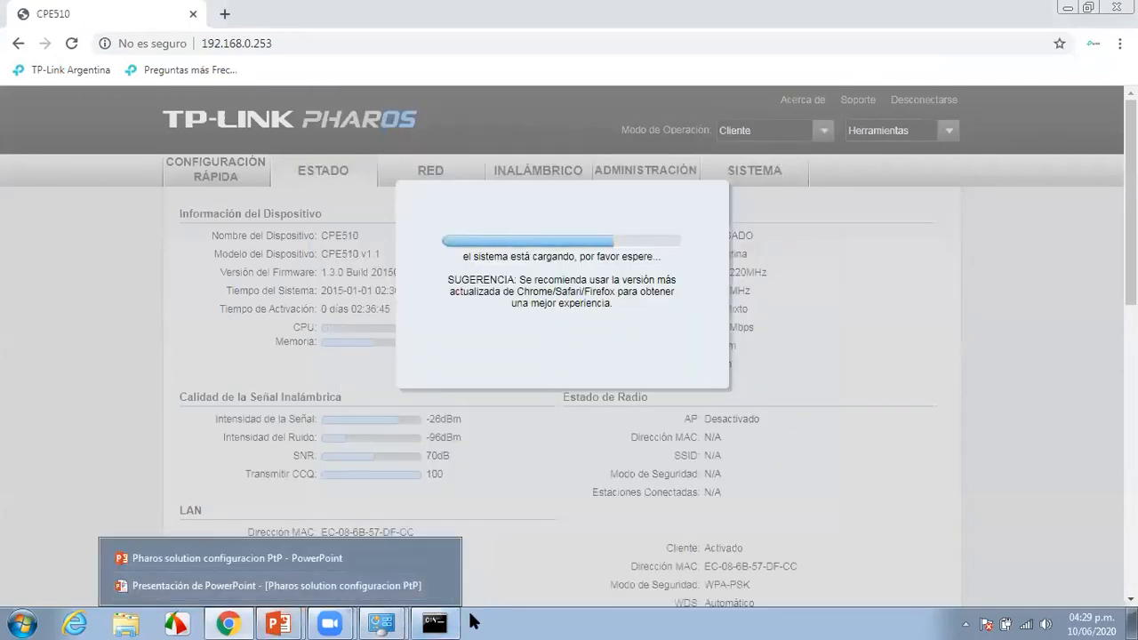
{"action": "left_click", "coordinate": [382, 622]}
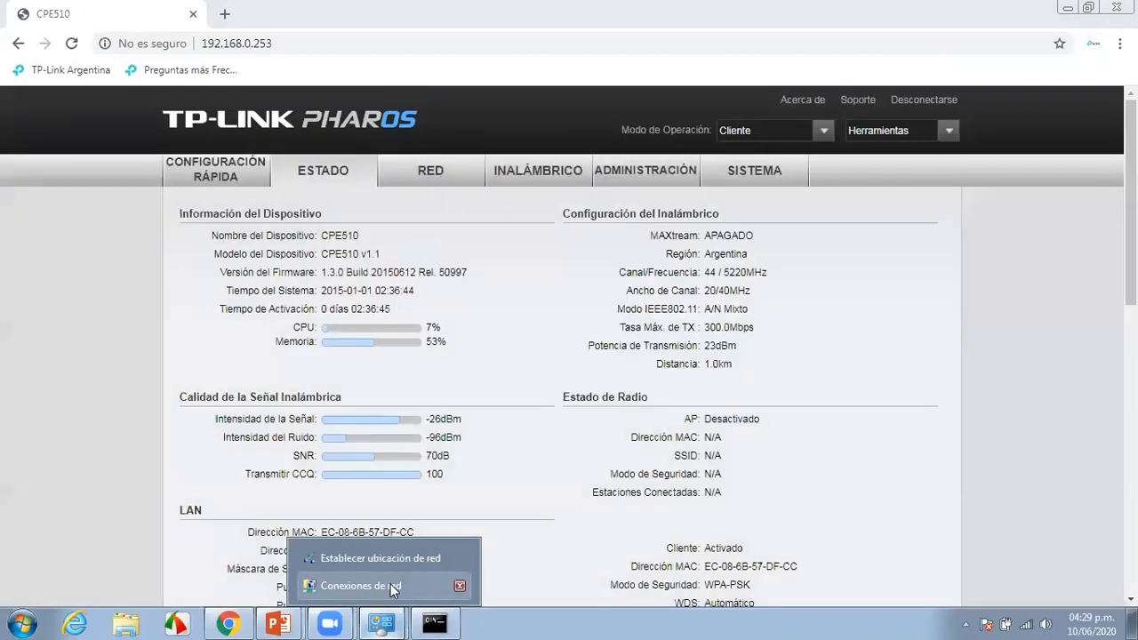
{"action": "left_click", "coordinate": [404, 561]}
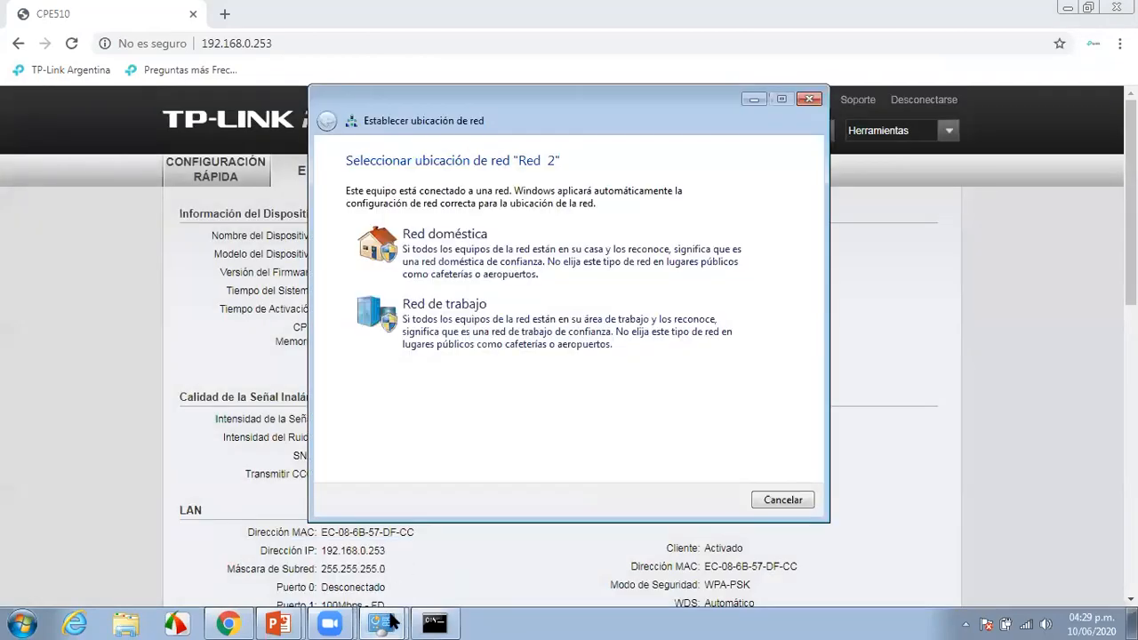
{"action": "left_click", "coordinate": [383, 622]}
{"action": "left_click", "coordinate": [395, 583]}
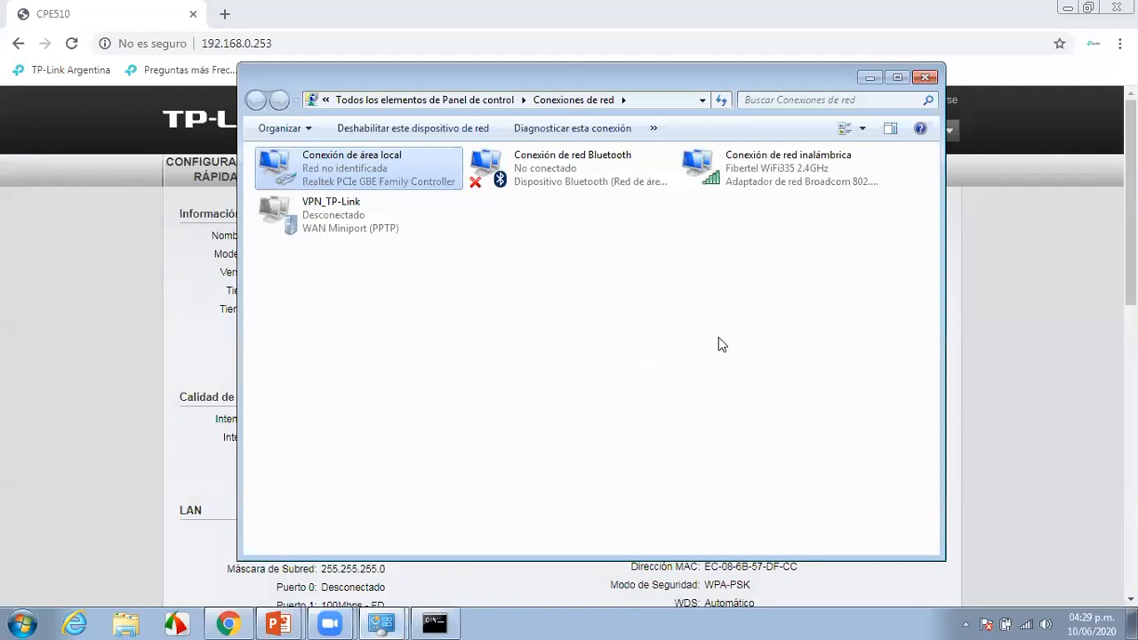
Confirm Conexión de área local's IPv4 is 192.168.0.10 / 255.255.255.0, then close all dialogs and the location prompt
{"action": "right_click", "coordinate": [411, 166]}
{"action": "left_click", "coordinate": [471, 327]}
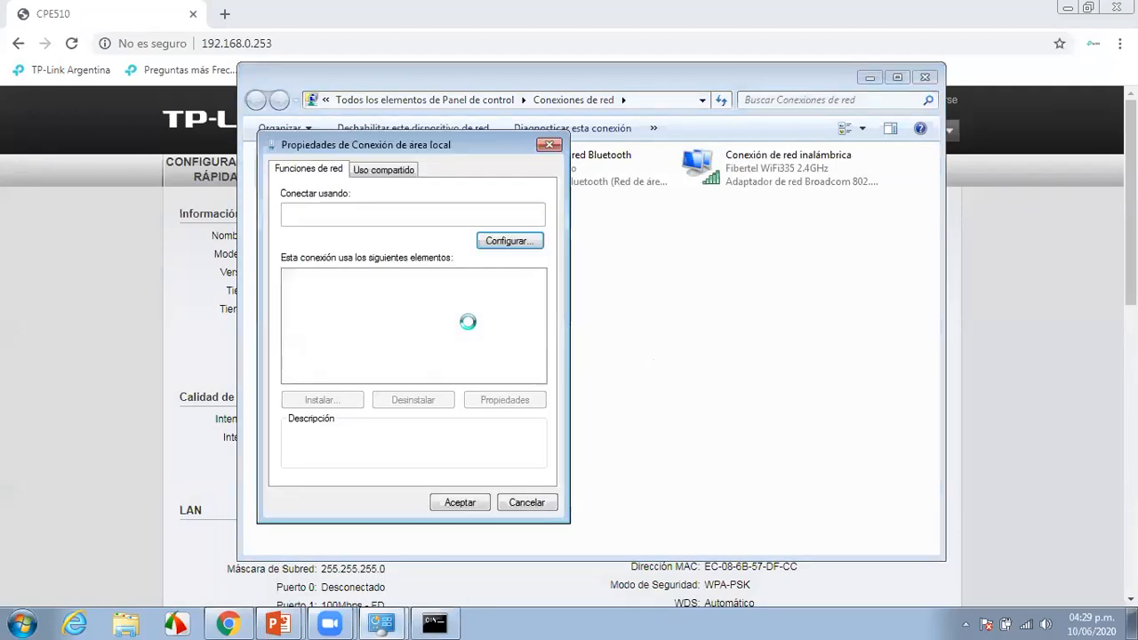
{"action": "double_click", "coordinate": [413, 337]}
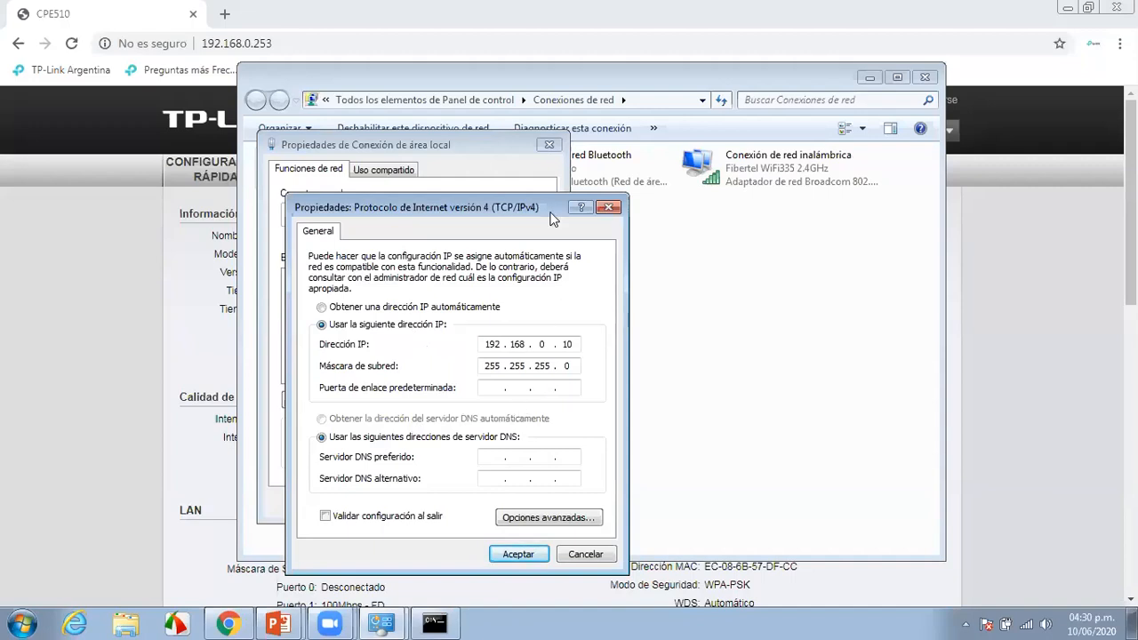
{"action": "left_click", "coordinate": [608, 207]}
{"action": "left_click", "coordinate": [550, 145]}
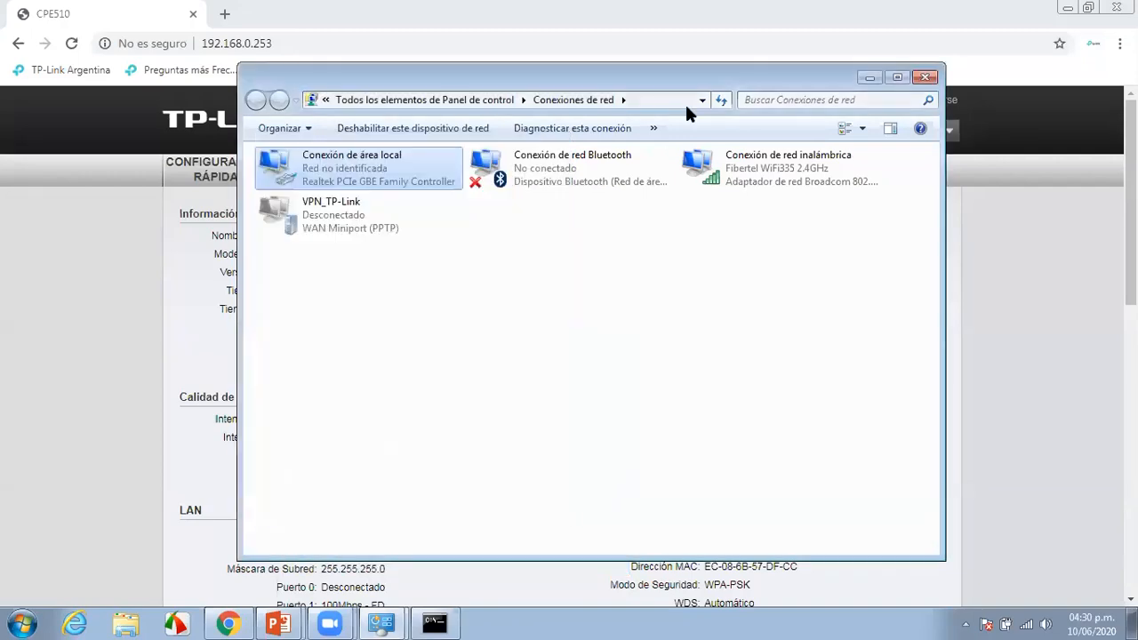
{"action": "left_click", "coordinate": [870, 78]}
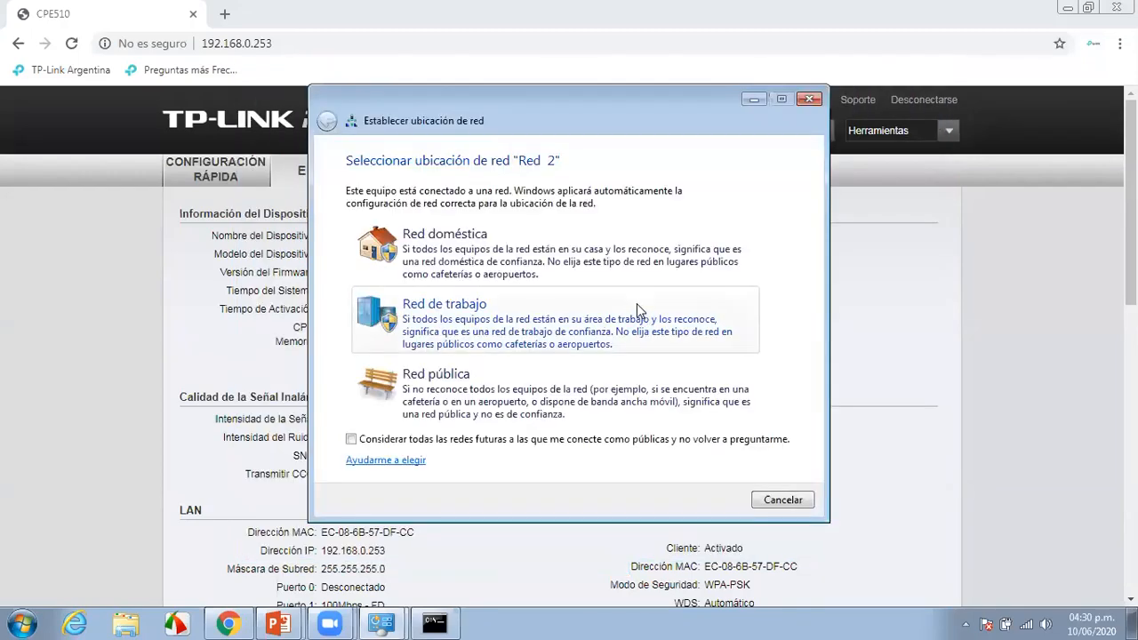
{"action": "left_click", "coordinate": [809, 99]}
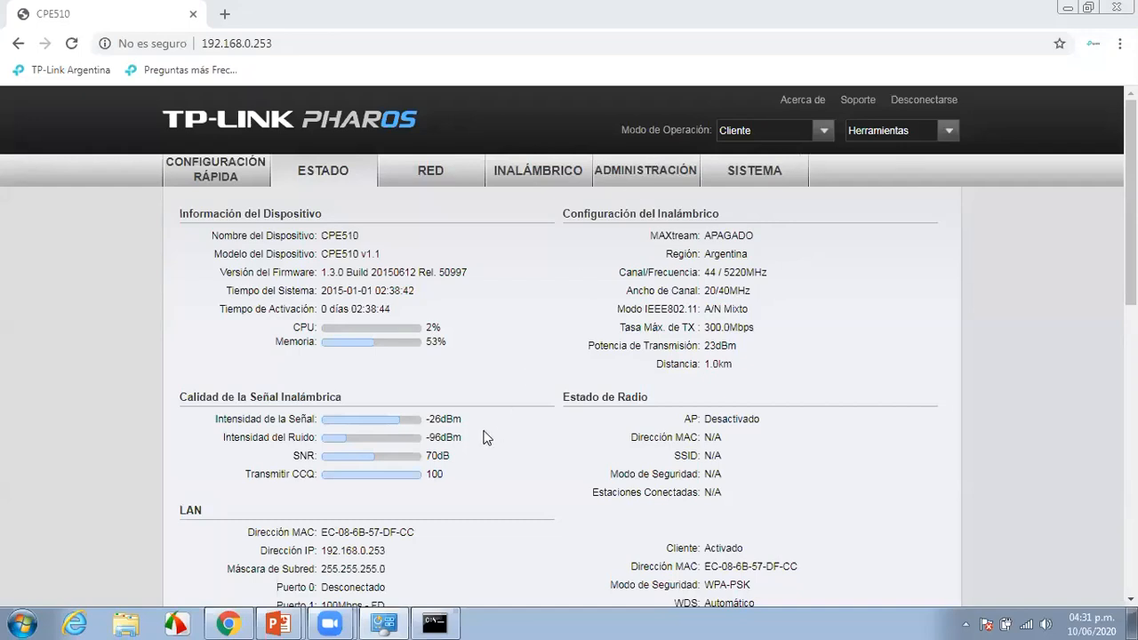
Open the SISTEMA page showing device name CPE510, language Español and time zone GMT+08:00
{"action": "left_click", "coordinate": [766, 174]}
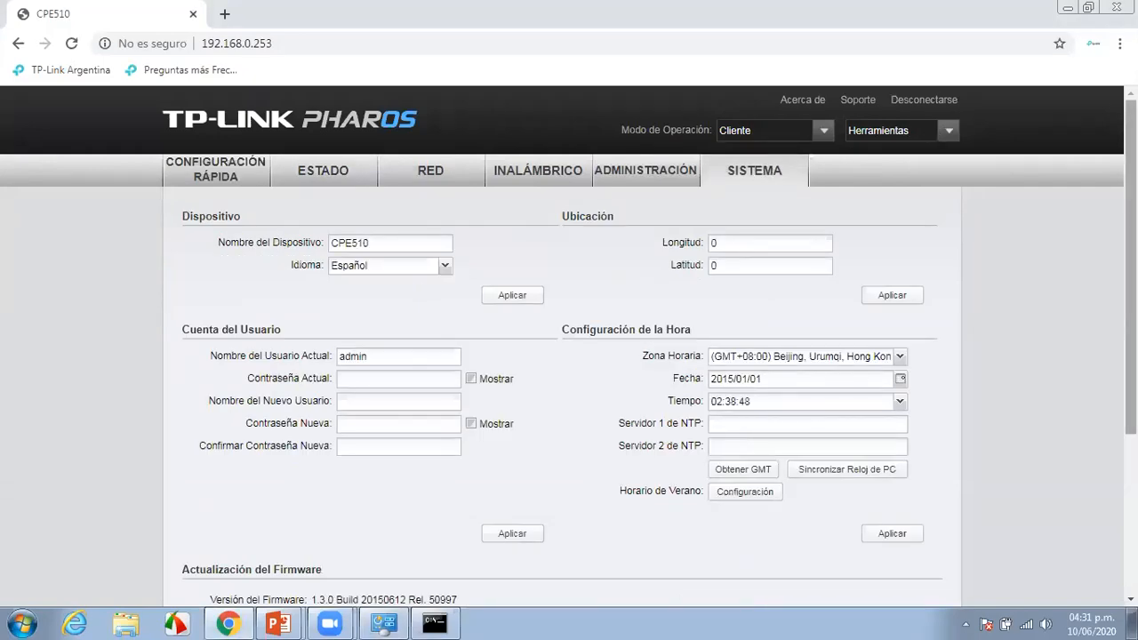
Scroll the Sistema page down to firmware 1.3.0 Build 20150612 and the backup, restore and reboot options
{"action": "scroll", "coordinate": [569, 347], "scroll_direction": "down", "scroll_amount": 3}
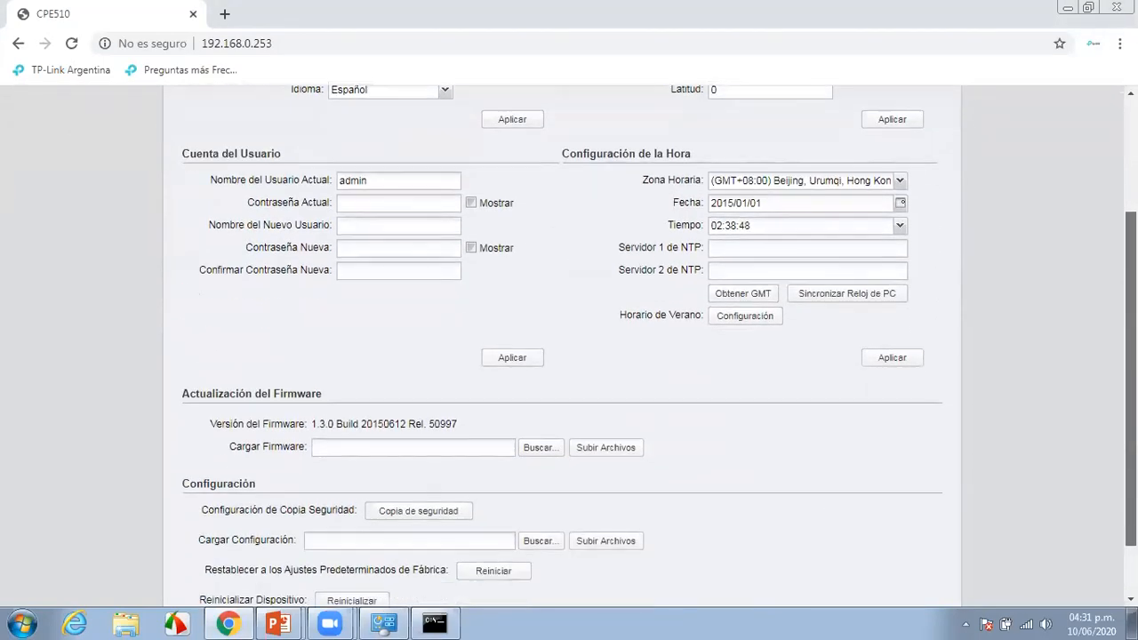
{"action": "scroll", "coordinate": [569, 347], "scroll_direction": "down", "scroll_amount": 2}
{"action": "scroll", "coordinate": [562, 347], "scroll_direction": "up", "scroll_amount": 4}
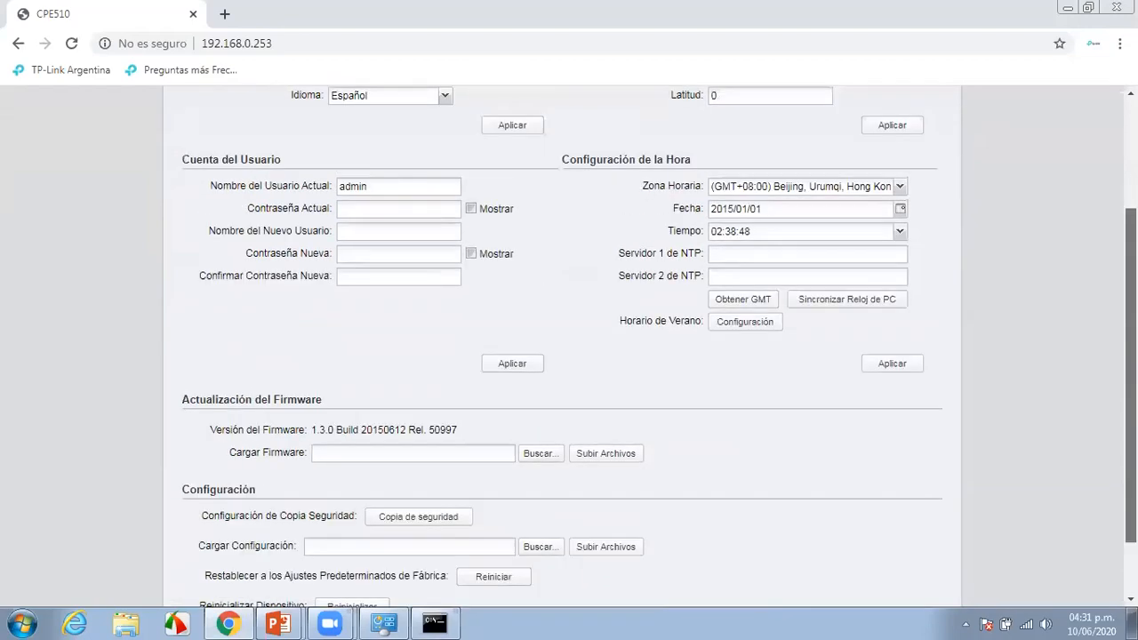
{"action": "scroll", "coordinate": [562, 346], "scroll_direction": "down", "scroll_amount": 2}
{"action": "scroll", "coordinate": [730, 458], "scroll_direction": "down", "scroll_amount": 1}
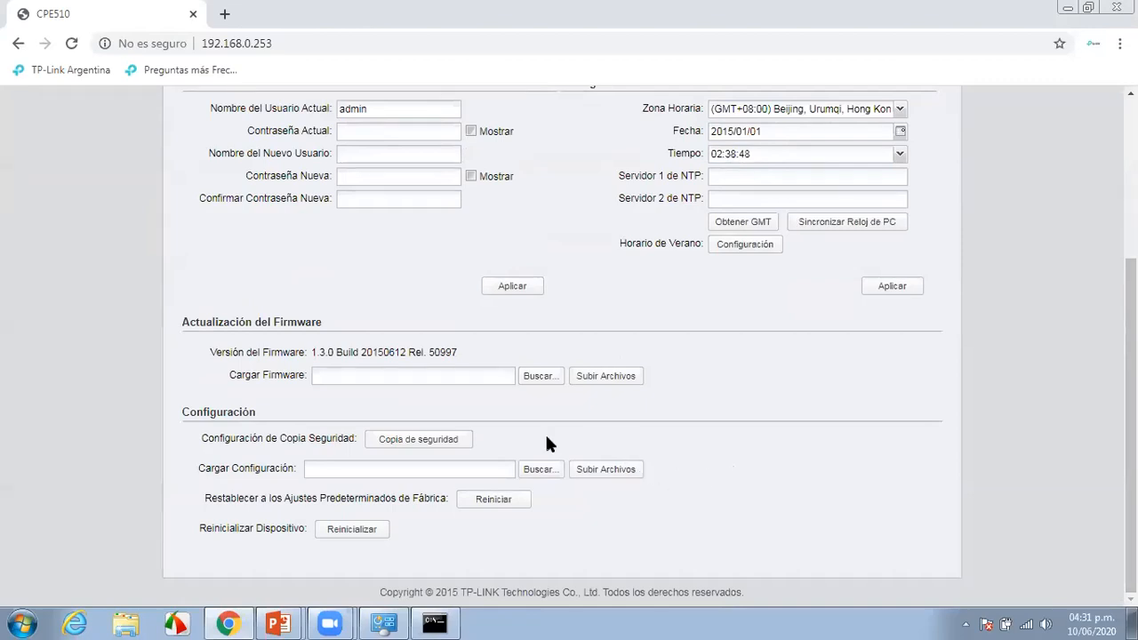
Back up the CPE510 configuration with Copia de seguridad, saving it as config.bin
{"action": "left_click", "coordinate": [404, 439]}
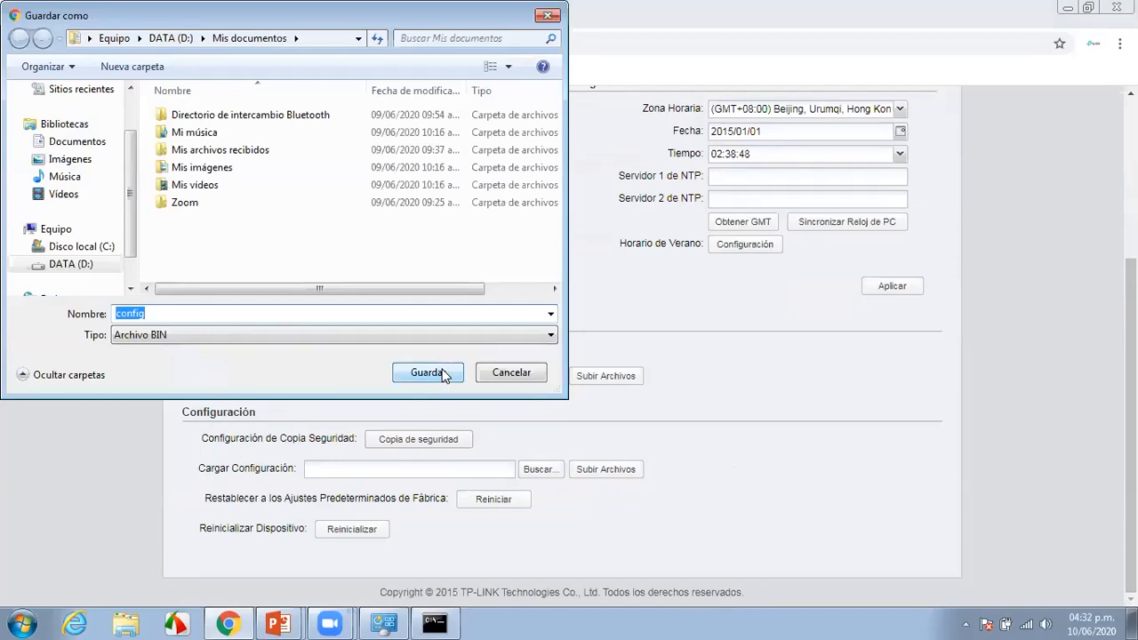
{"action": "left_click", "coordinate": [442, 374]}
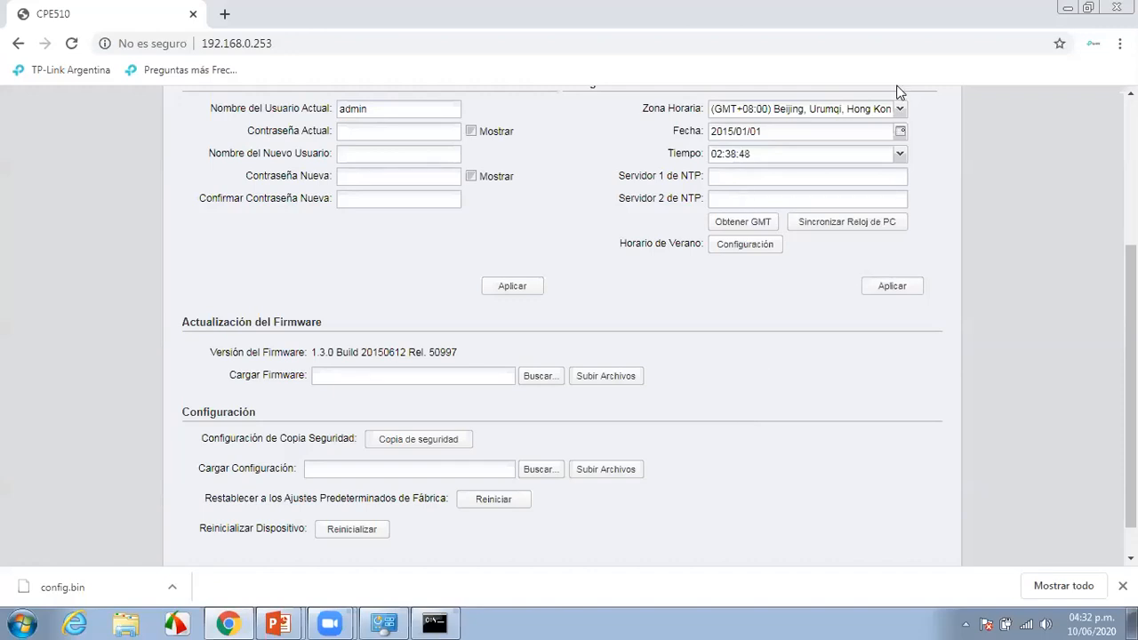
{"action": "scroll", "coordinate": [1129, 312], "scroll_direction": "up", "scroll_amount": 2}
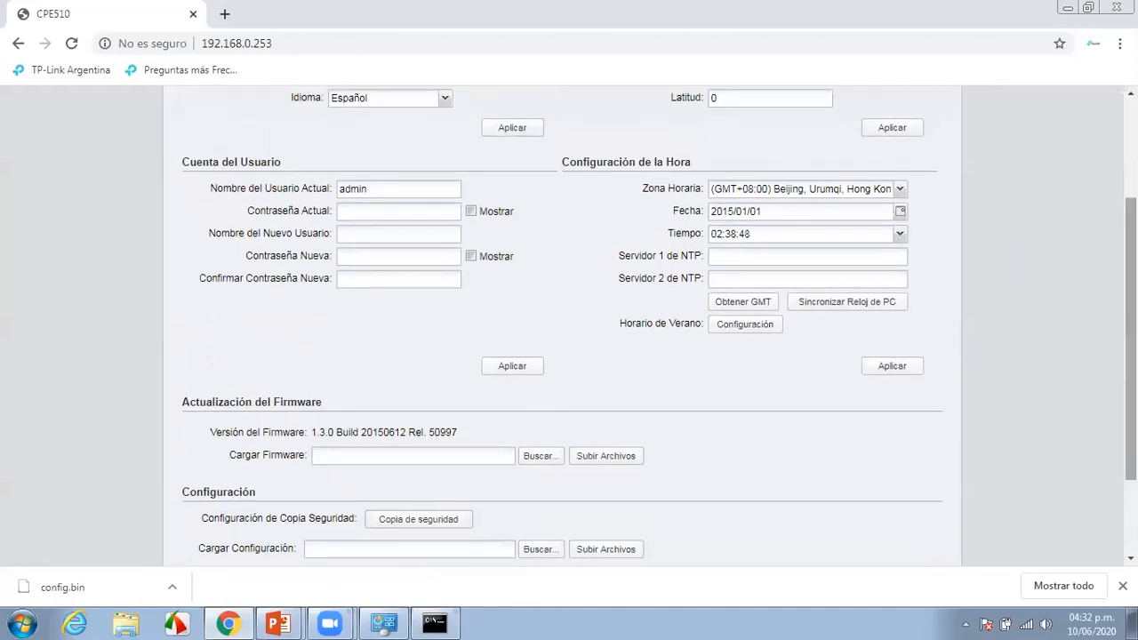
{"action": "scroll", "coordinate": [816, 455], "scroll_direction": "up", "scroll_amount": 4}
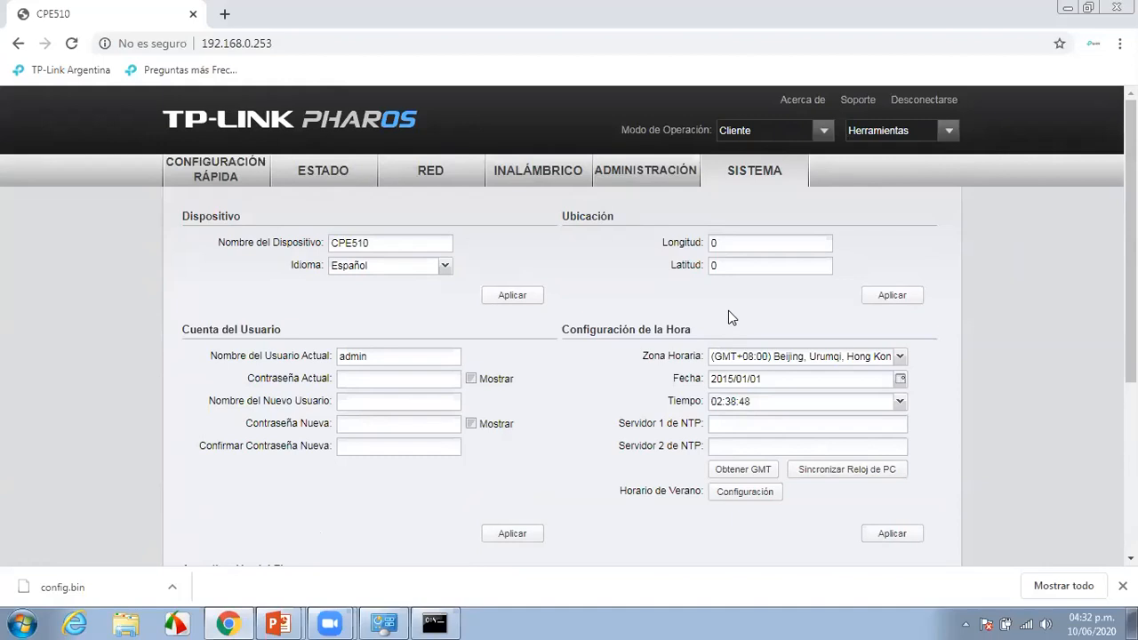
{"action": "left_click_drag", "start_coordinate": [1131, 240], "coordinate": [1131, 409]}
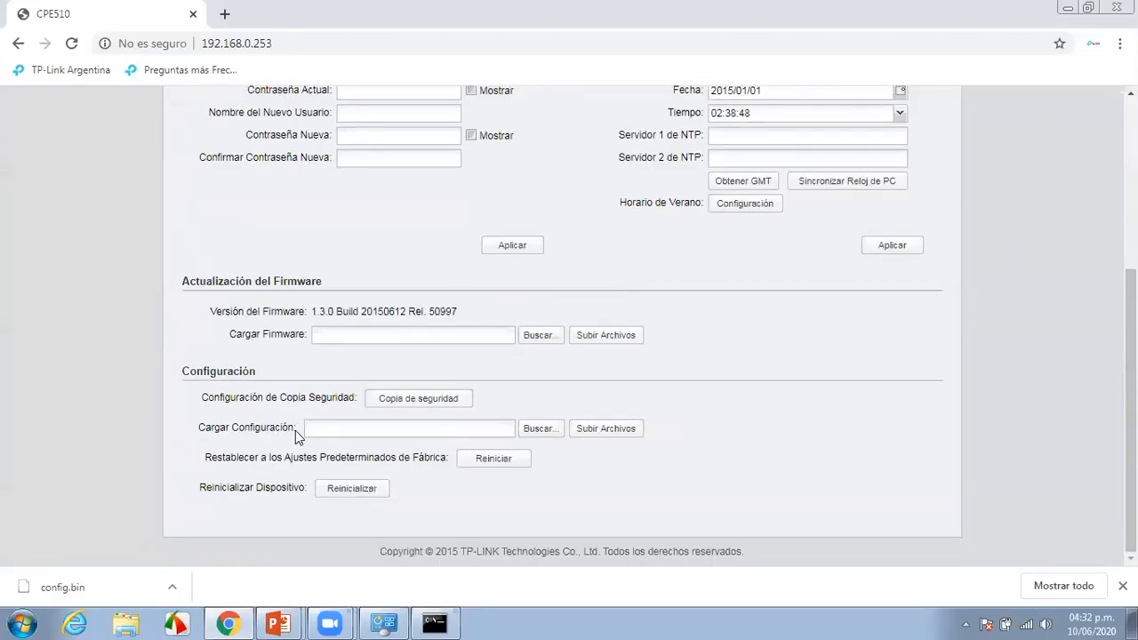
{"action": "left_click", "coordinate": [628, 436]}
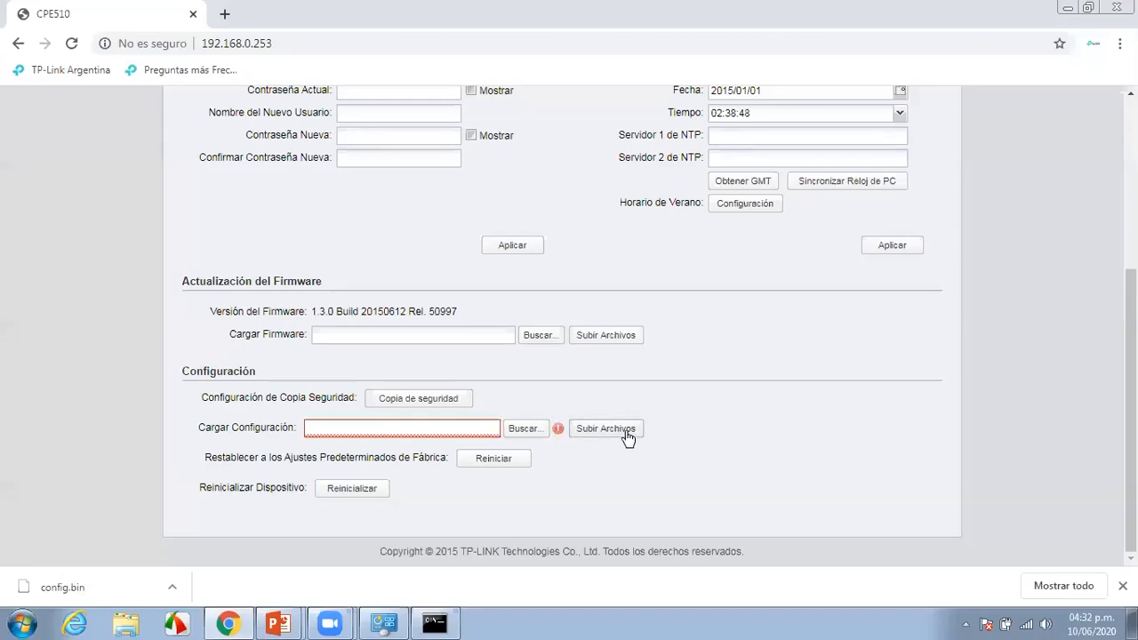
{"action": "left_click", "coordinate": [523, 429]}
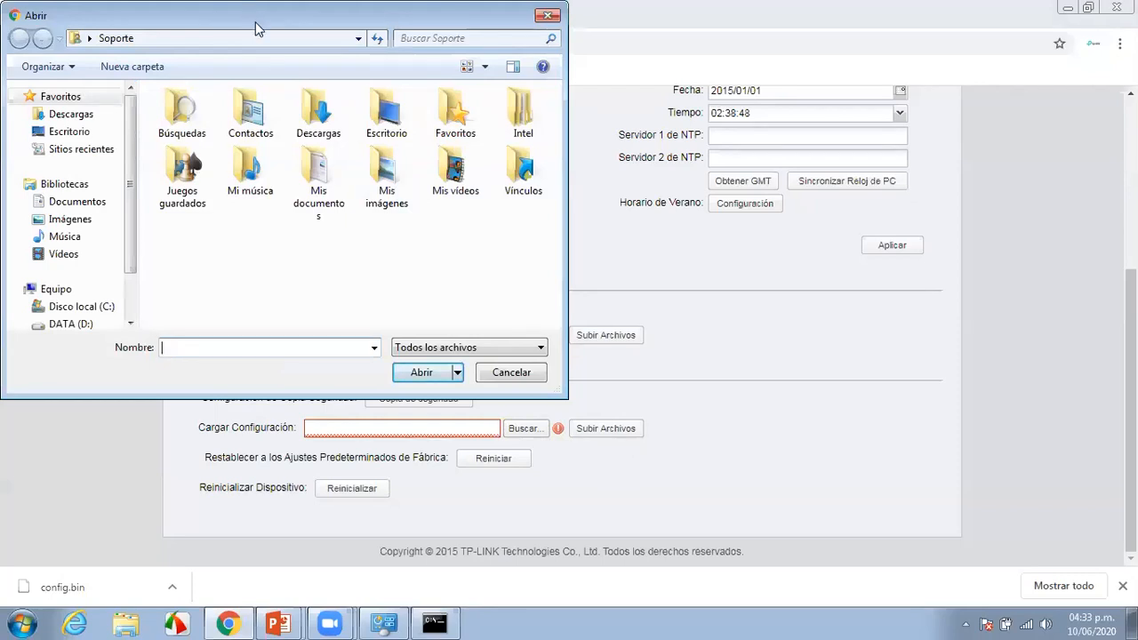
{"action": "left_click_drag", "start_coordinate": [255, 21], "coordinate": [296, 98]}
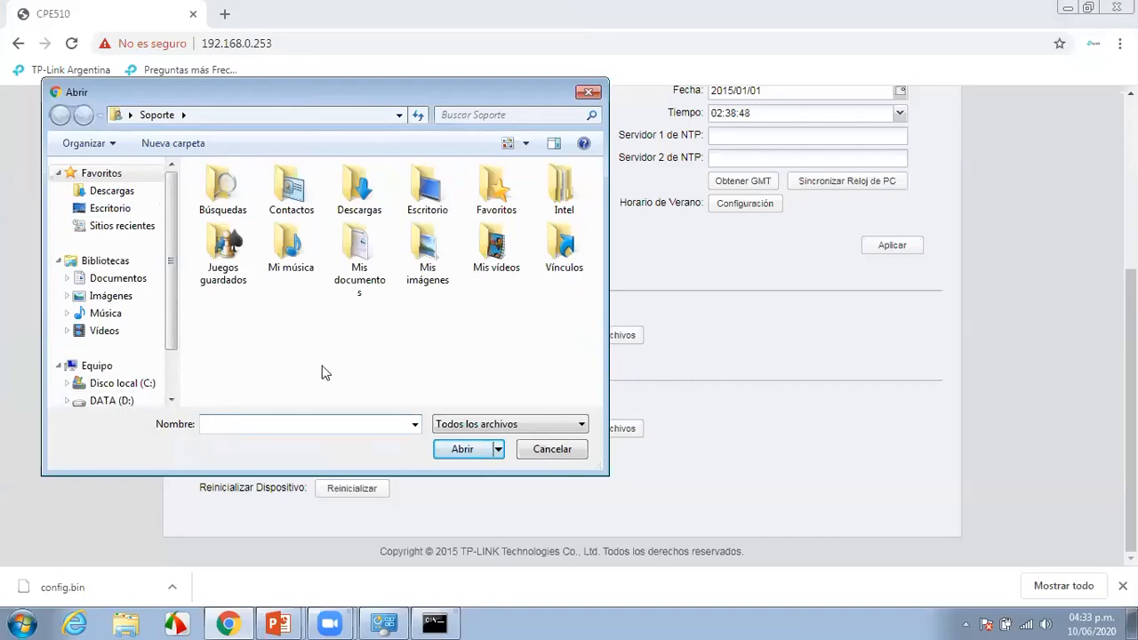
{"action": "left_click", "coordinate": [586, 94]}
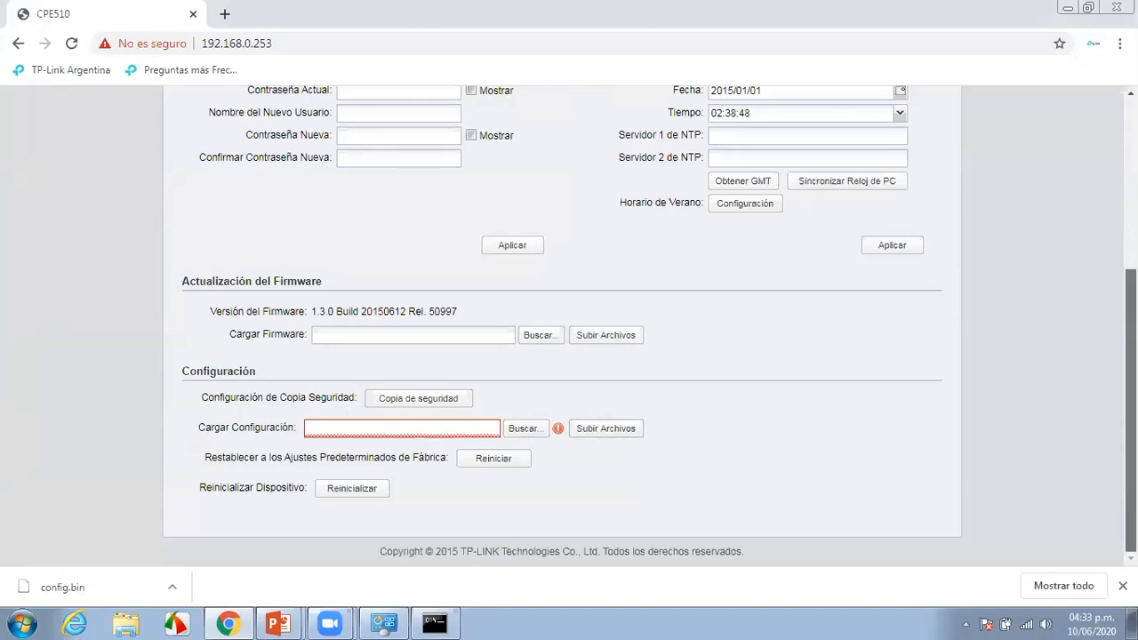
{"action": "scroll", "coordinate": [806, 397], "scroll_direction": "up", "scroll_amount": 1}
{"action": "scroll", "coordinate": [569, 356], "scroll_direction": "up", "scroll_amount": 3}
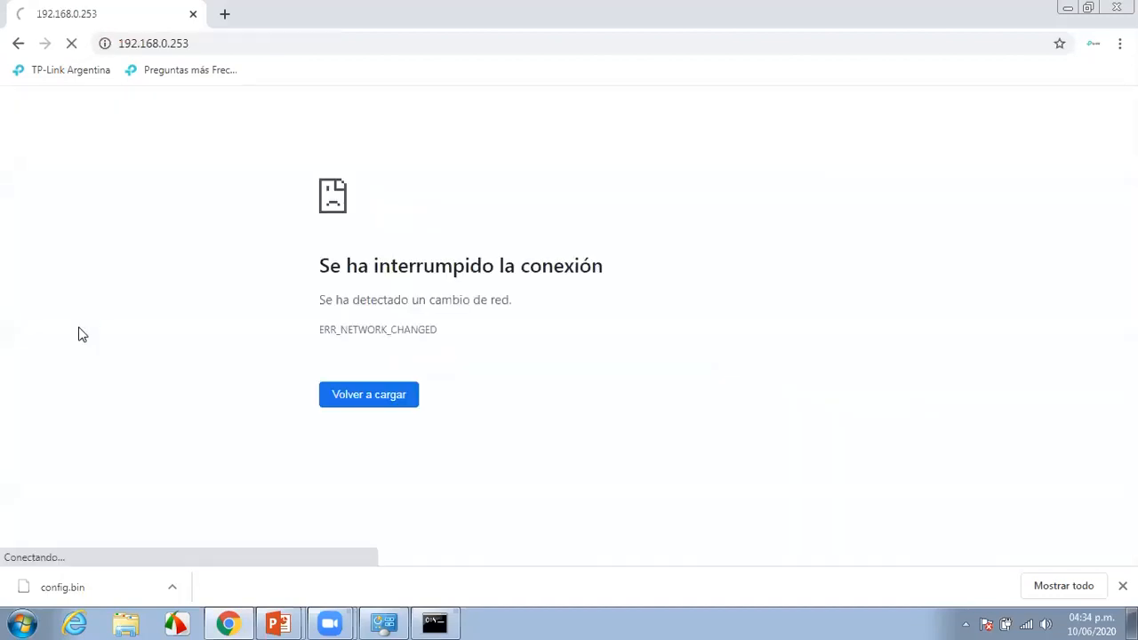
Change the address from 192.168.0.253 to 192.168.0.254 and load it, getting ERR_NETWORK_CHANGED
{"action": "left_click", "coordinate": [196, 47]}
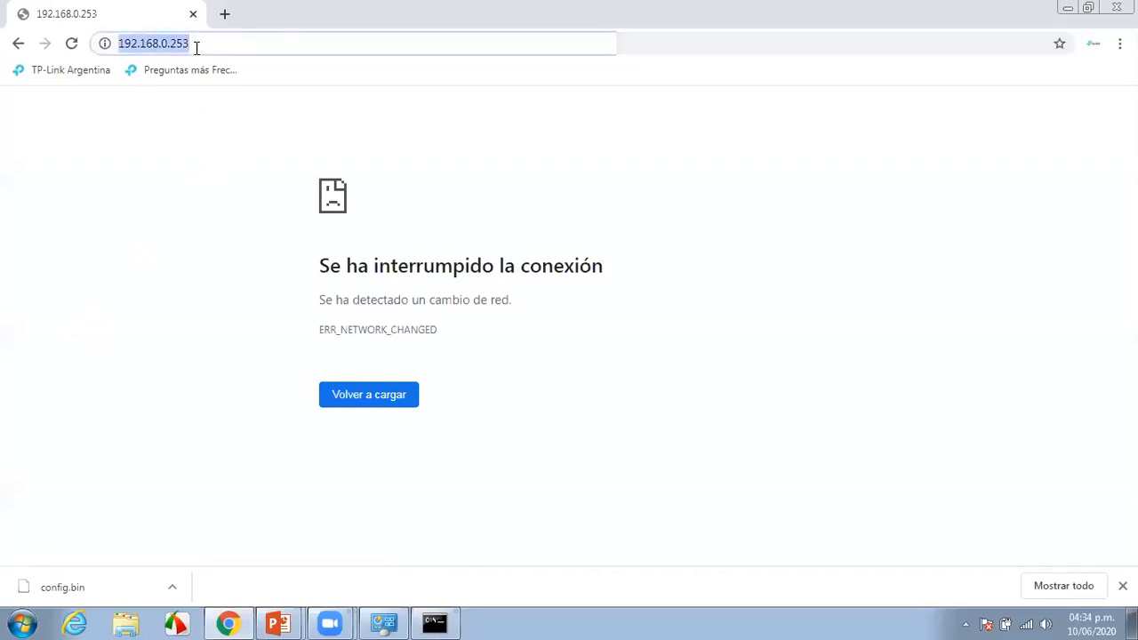
{"action": "left_click", "coordinate": [197, 47]}
{"action": "key", "text": "BackSpace"}
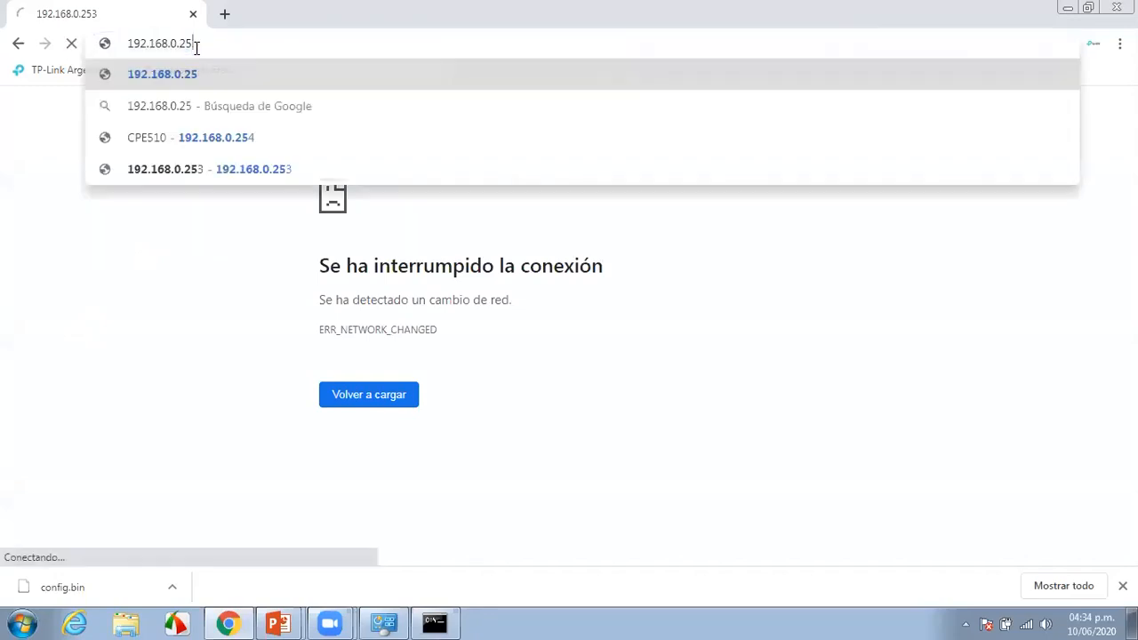
{"action": "type", "text": "4"}
{"action": "key", "text": "Return"}
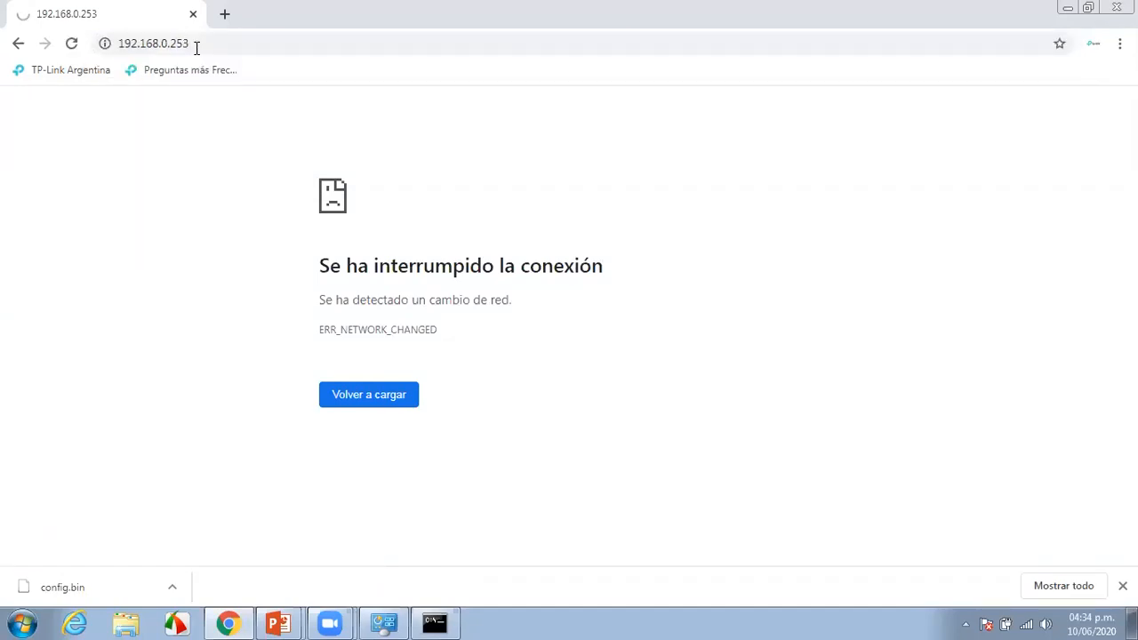
{"action": "left_click", "coordinate": [201, 43]}
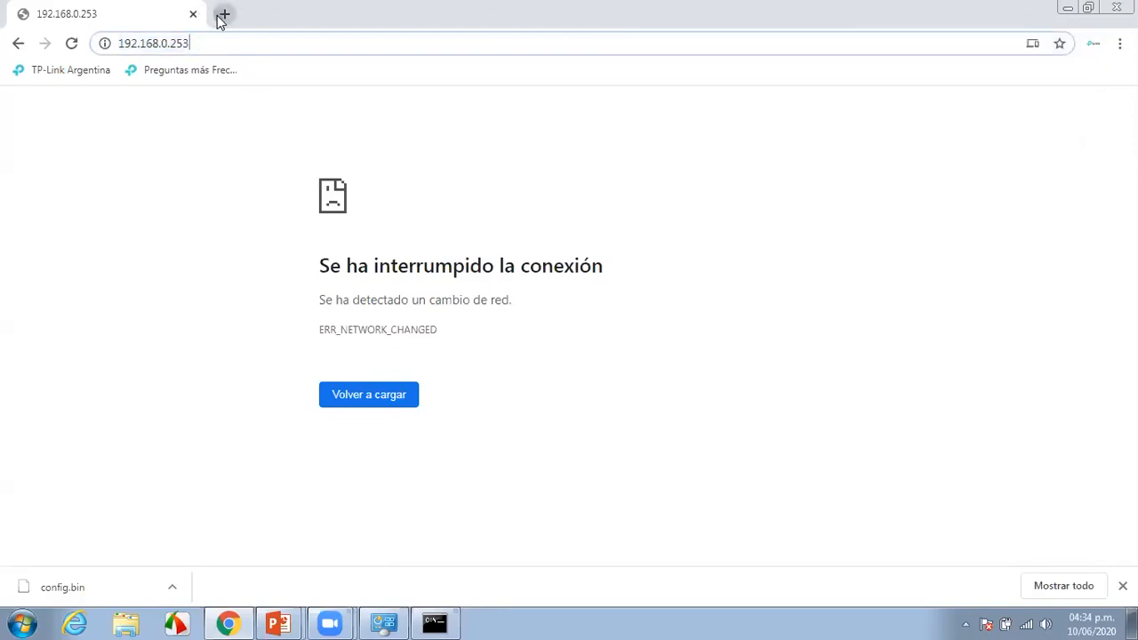
Replace the old 192.168.0.253 tab with a fresh tab loading 192.168.0.254
{"action": "left_click", "coordinate": [224, 14]}
{"action": "left_click", "coordinate": [191, 14]}
{"action": "left_click", "coordinate": [177, 41]}
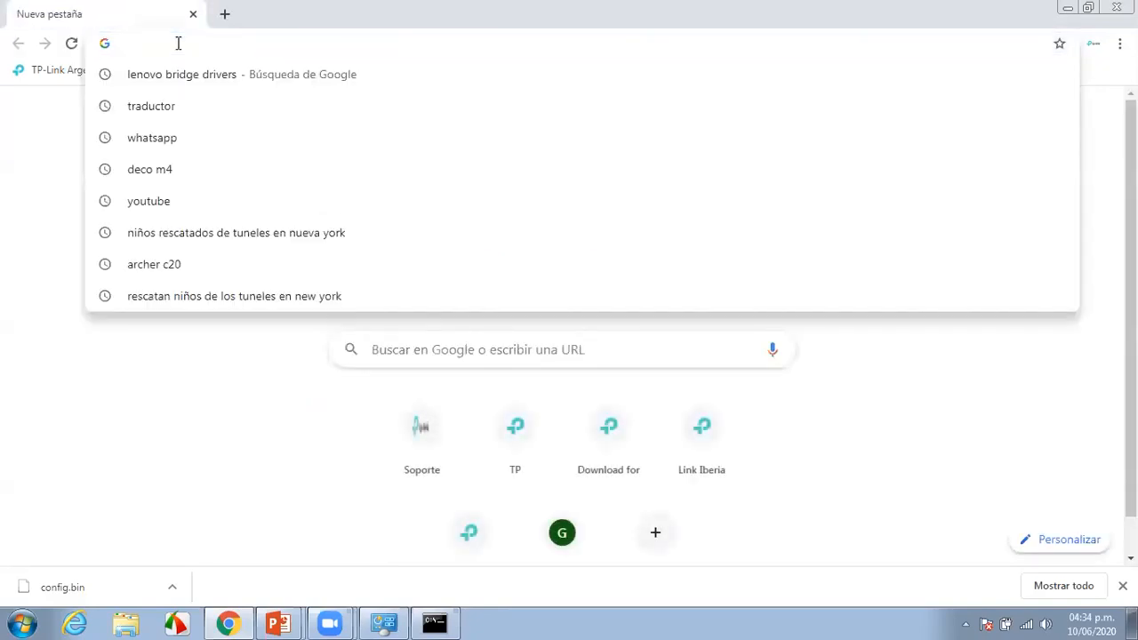
{"action": "type", "text": "192"}
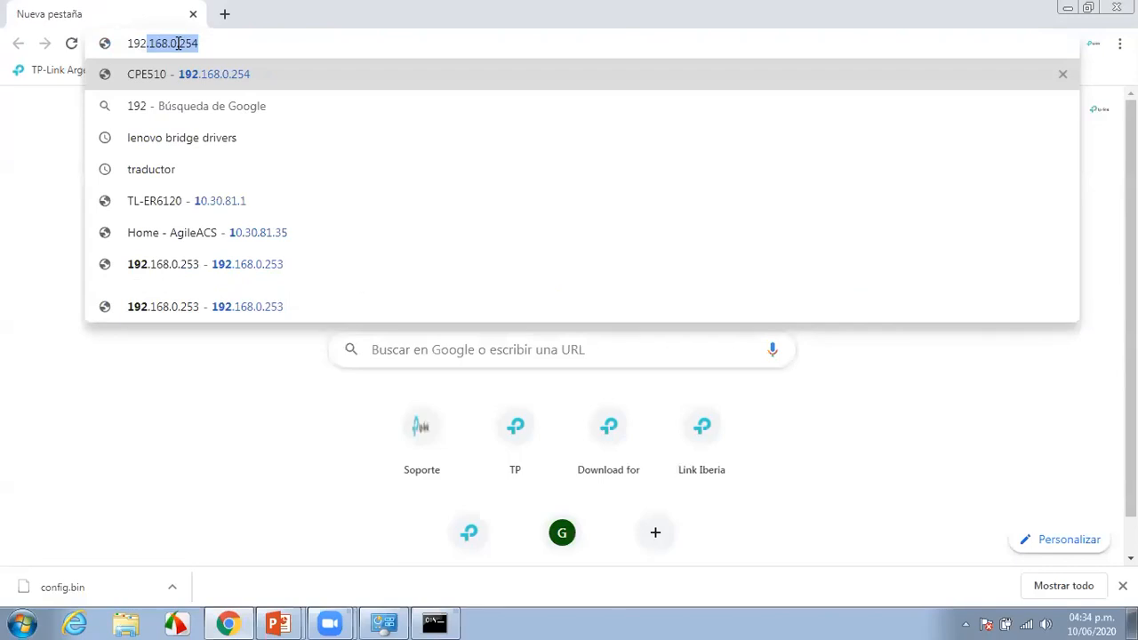
{"action": "key", "text": "Return"}
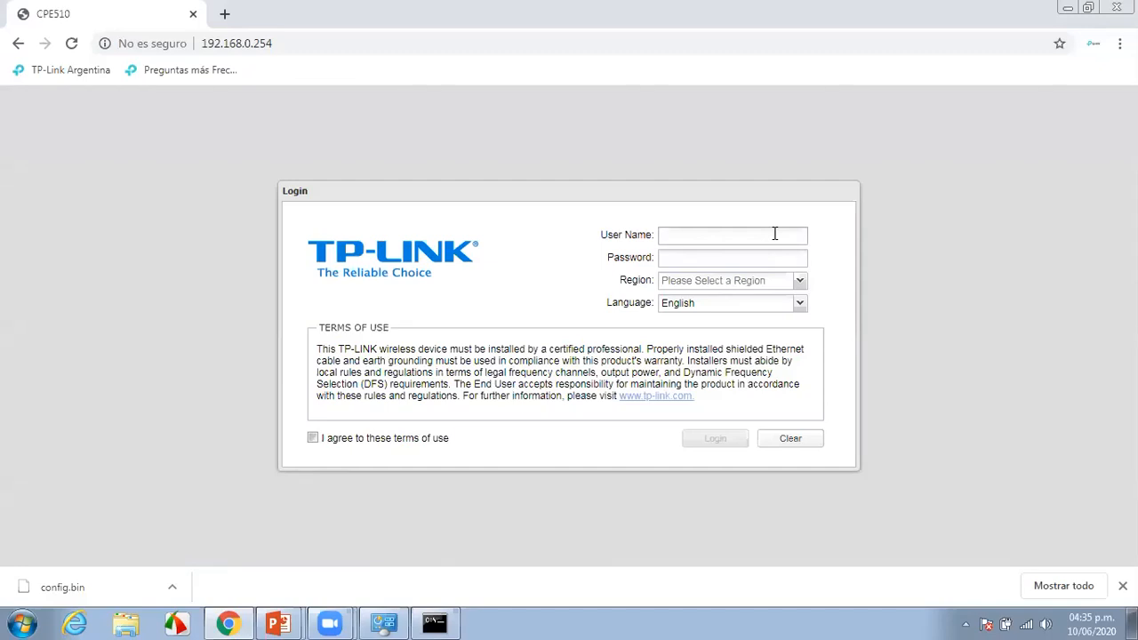
Enter the login user name and password on the Pharos login page
{"action": "type", "text": "1"}
{"action": "key", "text": "BackSpace"}
{"action": "type", "text": "admin"}
{"action": "key", "text": "Tab"}
{"action": "type", "text": "admin"}
Choose region Argentina and language Español, accept the terms of use, and log in
{"action": "left_click", "coordinate": [799, 280]}
{"action": "left_click", "coordinate": [747, 316]}
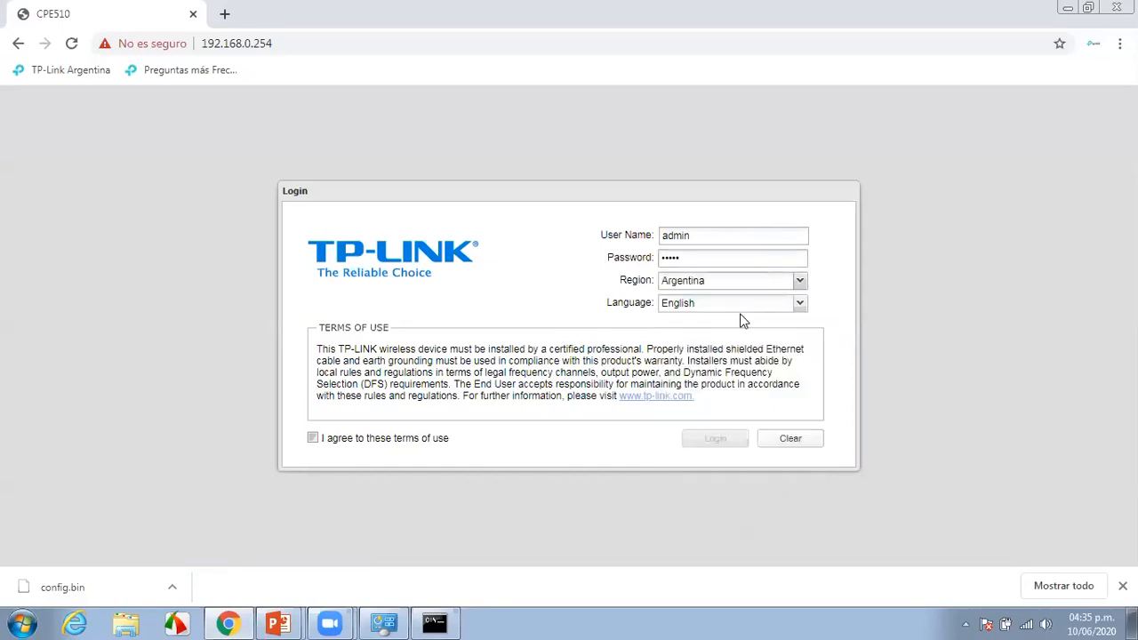
{"action": "left_click", "coordinate": [800, 303]}
{"action": "left_click", "coordinate": [681, 370]}
{"action": "left_click", "coordinate": [312, 437]}
{"action": "left_click", "coordinate": [736, 444]}
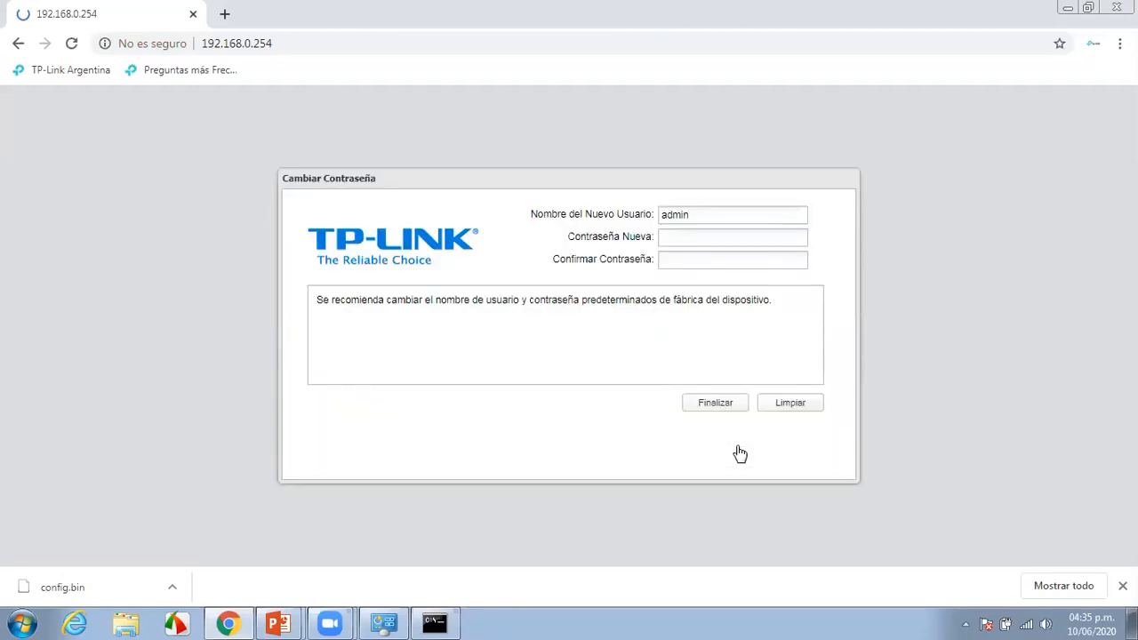
Enter the new administrator password, confirm it, and finish the password change
{"action": "left_click", "coordinate": [736, 238]}
{"action": "type", "text": "•••••••"}
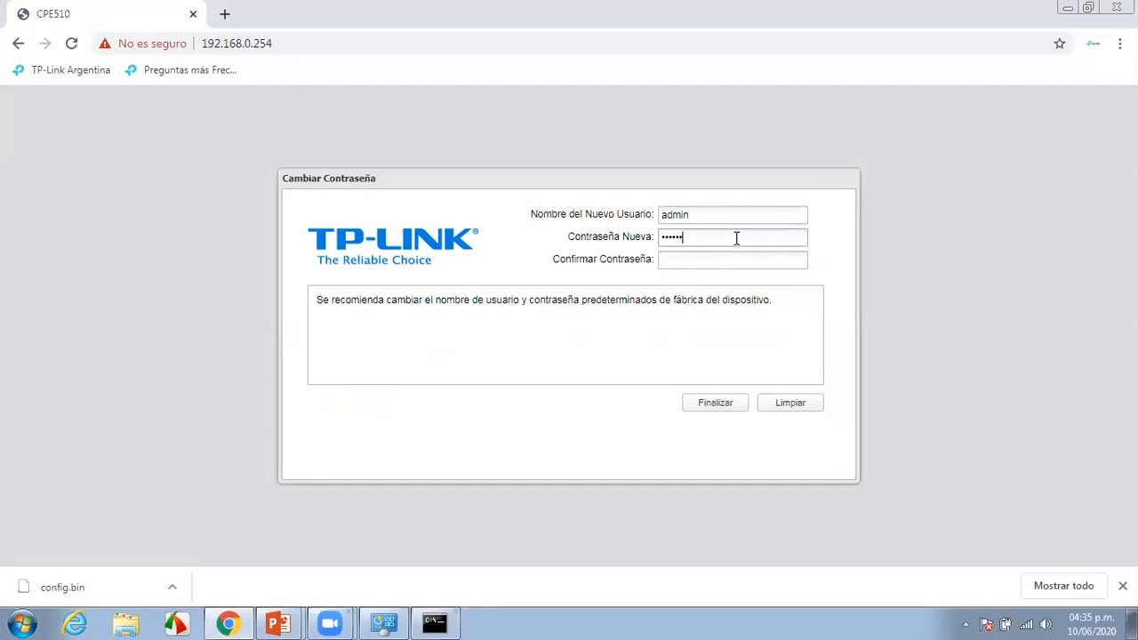
{"action": "key", "text": "Tab"}
{"action": "type", "text": "•••••••"}
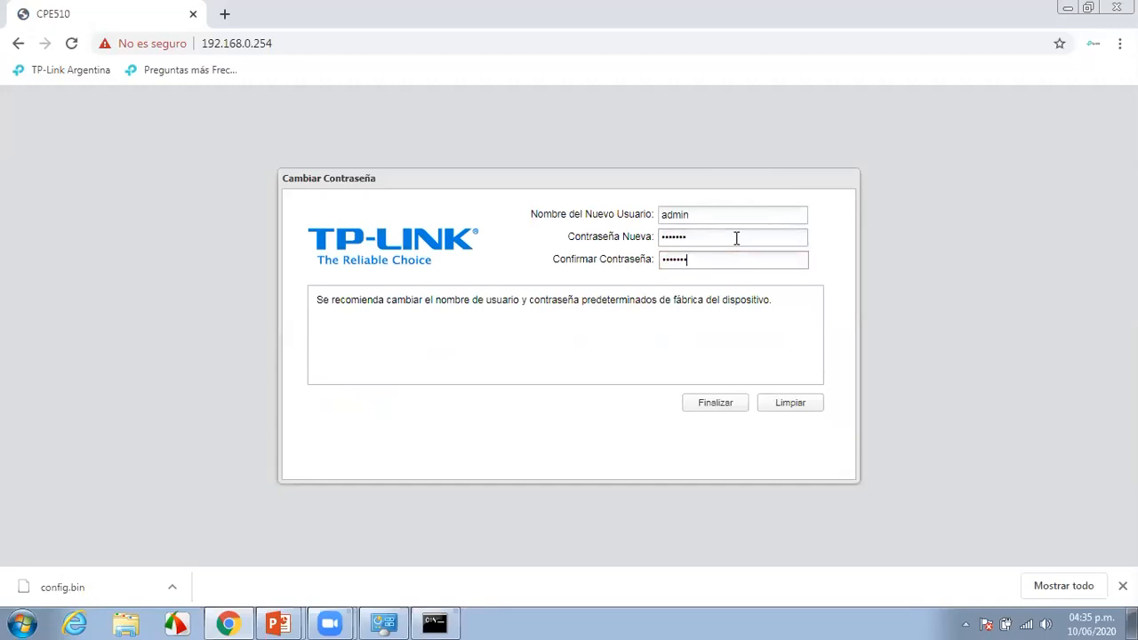
{"action": "left_click", "coordinate": [723, 407]}
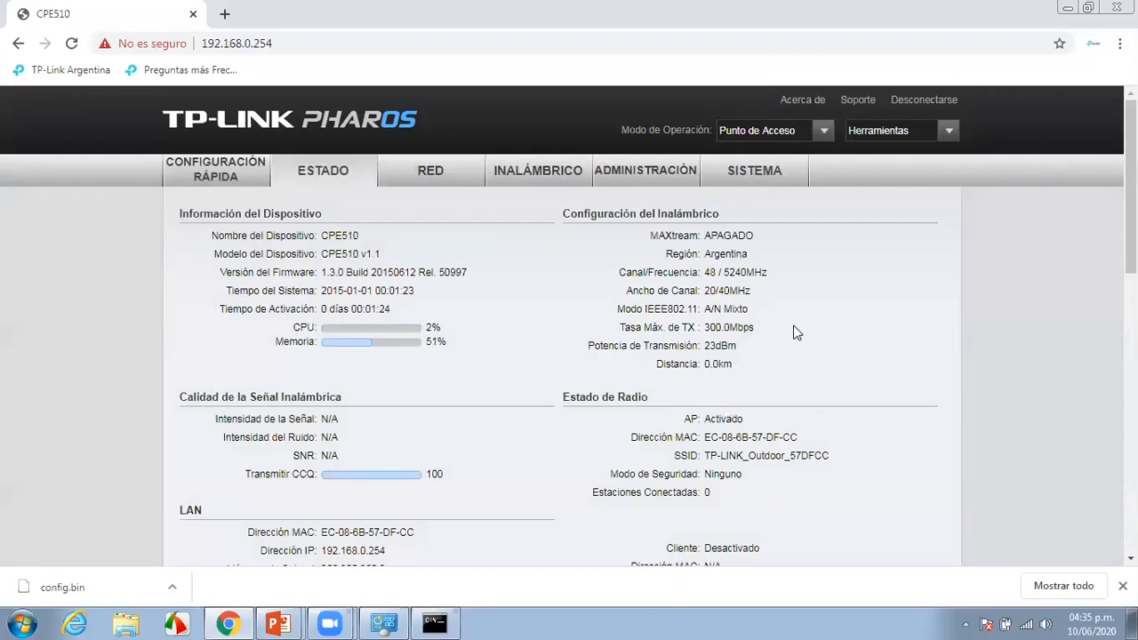
Review the Sistema page (CPE510, Español, GMT+08:00), then start the Configuración Rápida wizard
{"action": "left_click", "coordinate": [745, 177]}
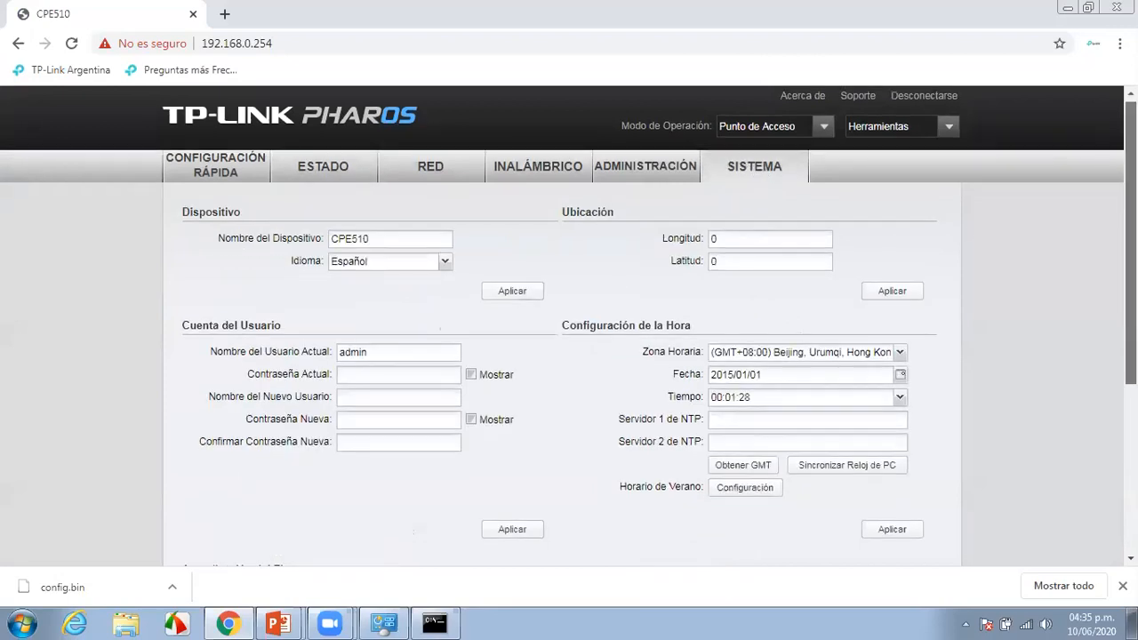
{"action": "scroll", "coordinate": [462, 342], "scroll_direction": "down", "scroll_amount": 2}
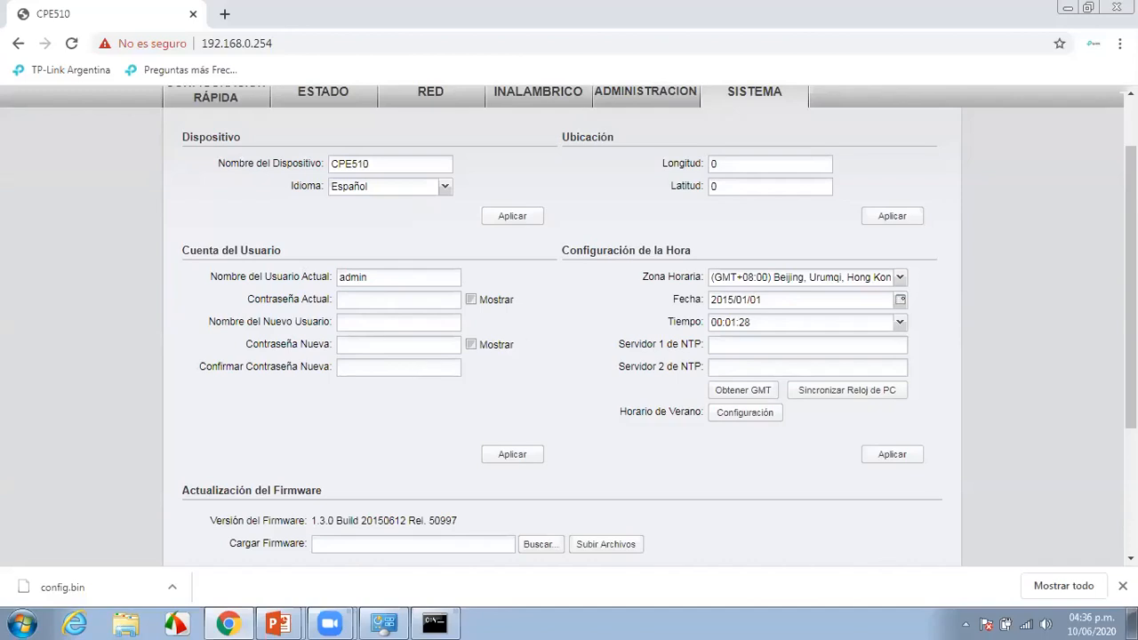
{"action": "scroll", "coordinate": [305, 250], "scroll_direction": "up", "scroll_amount": 2}
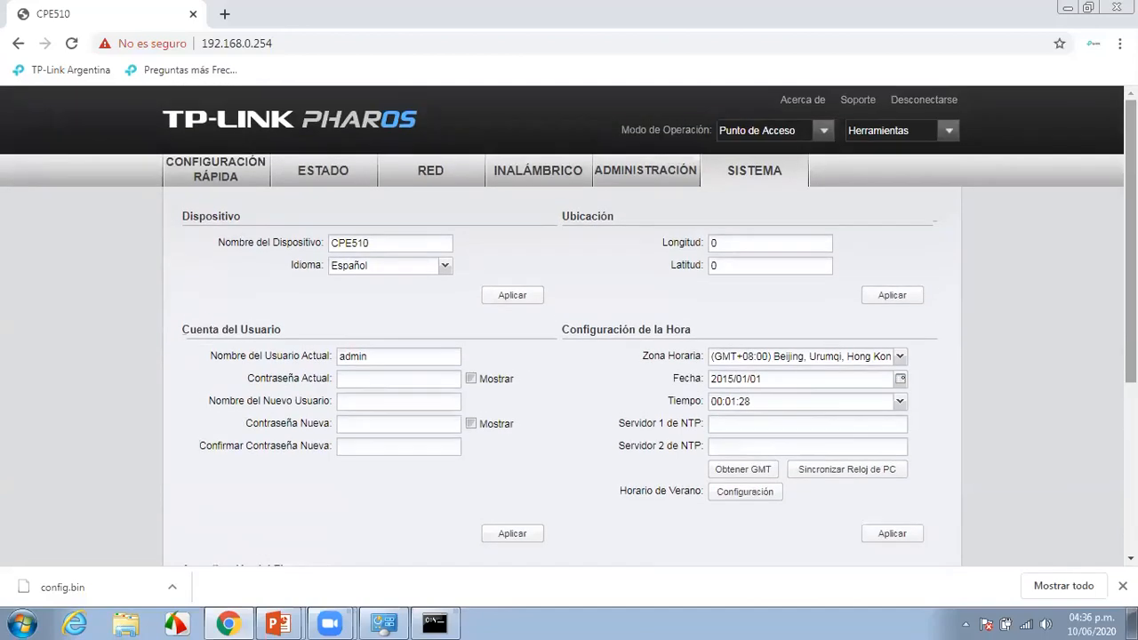
{"action": "left_click", "coordinate": [220, 169]}
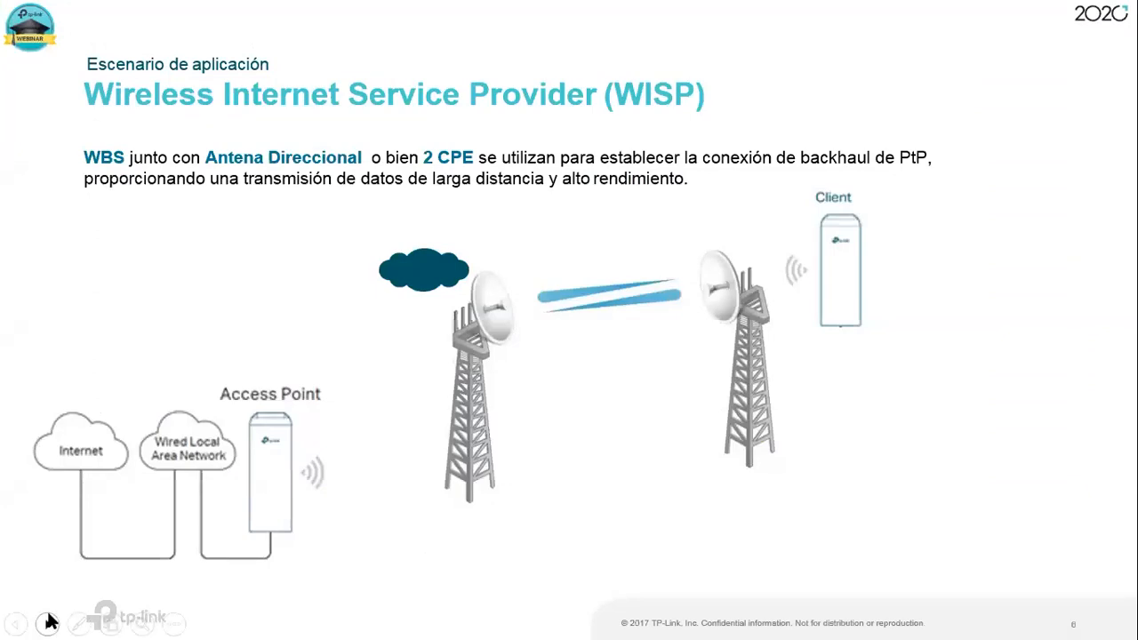
Advance three slides to the WISP 'Cliente' slide showing 192.168.0.254 and 192.168.0.2
{"action": "left_click", "coordinate": [47, 622]}
{"action": "left_click", "coordinate": [48, 622]}
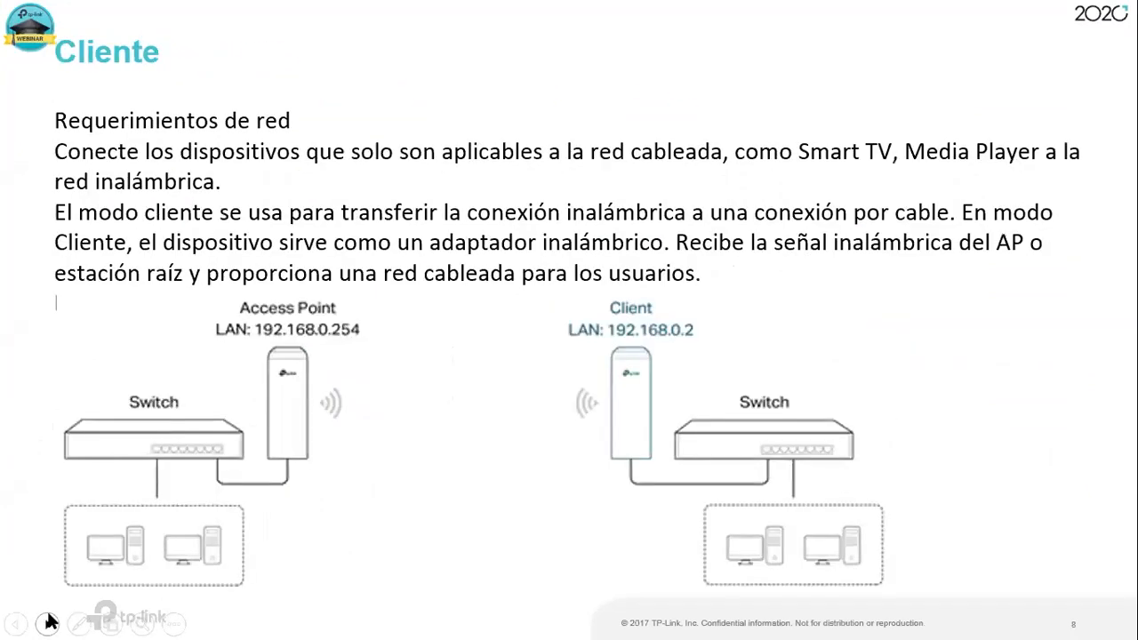
{"action": "left_click", "coordinate": [48, 623]}
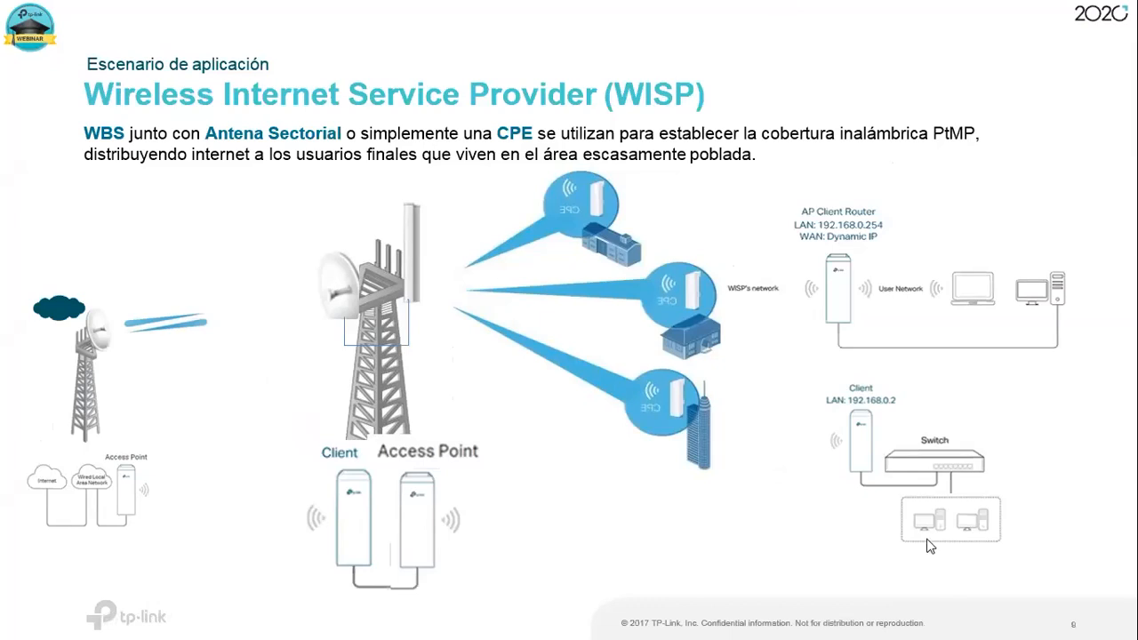
Leave the slideshow, pick AP Router Cliente (Cliente WISP) mode and continue to the WAN step
{"action": "key", "text": "alt+Tab"}
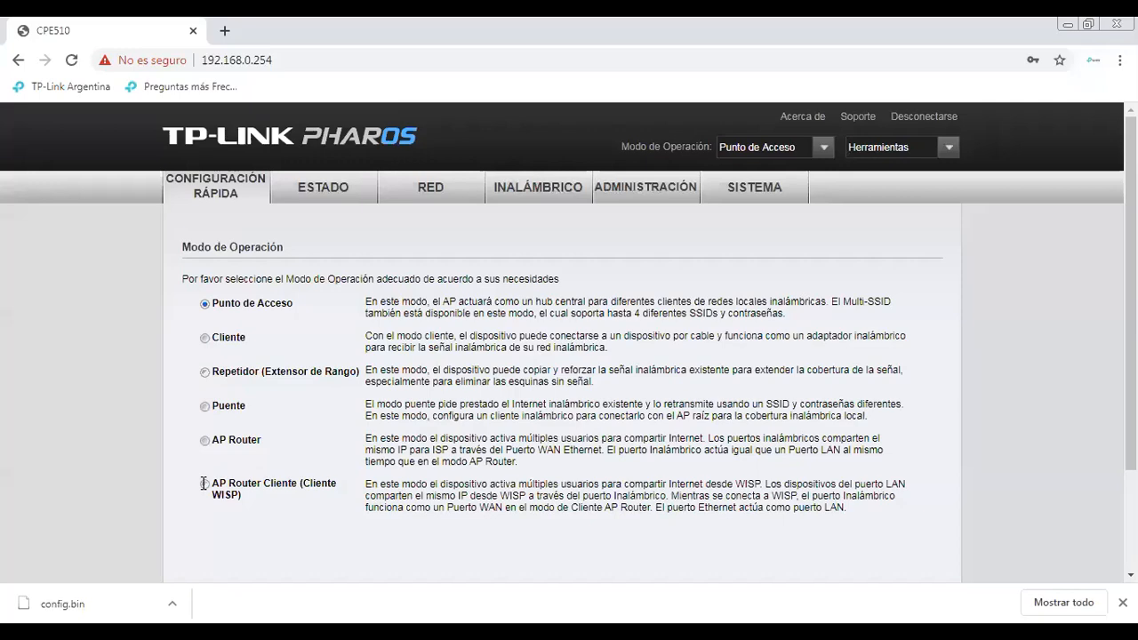
{"action": "left_click", "coordinate": [204, 483]}
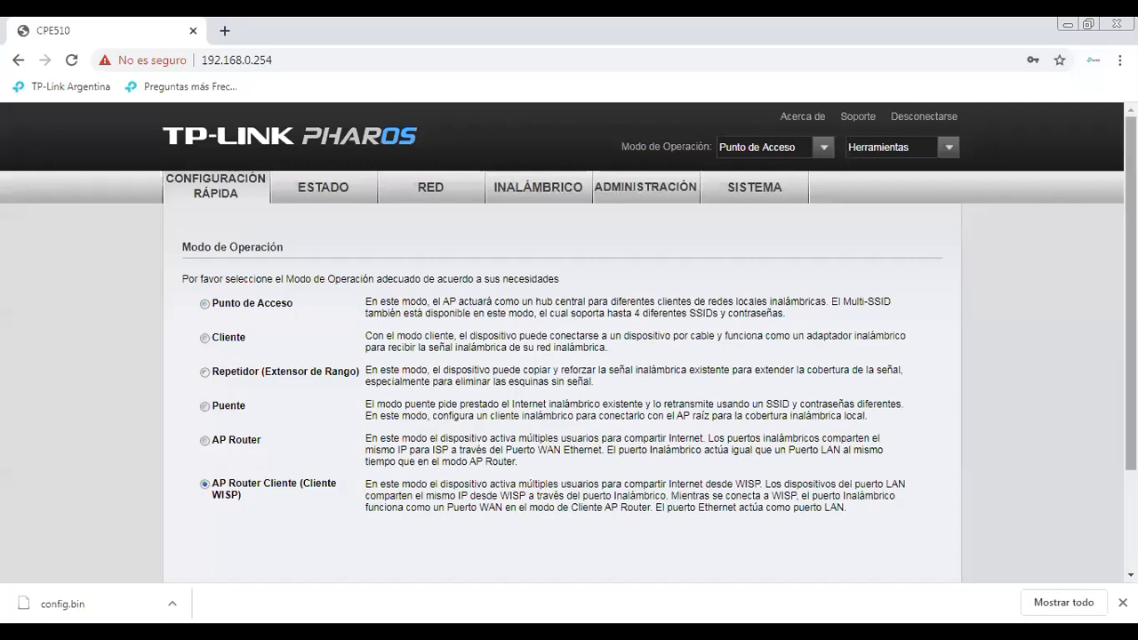
{"action": "scroll", "coordinate": [1131, 338], "scroll_direction": "down", "scroll_amount": 2}
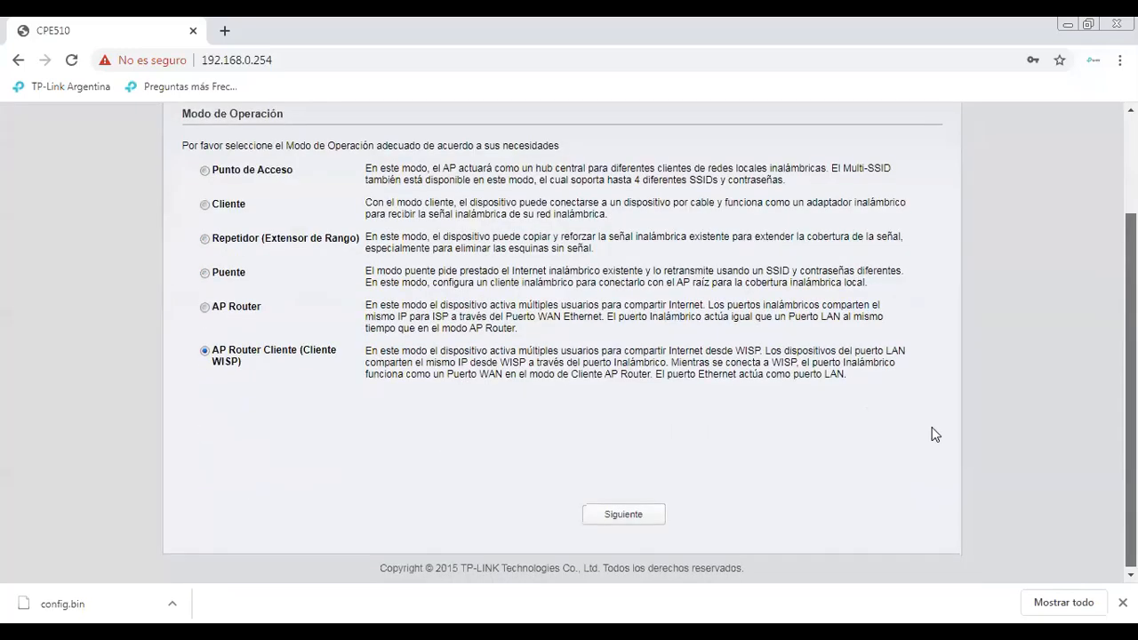
{"action": "left_click", "coordinate": [586, 513]}
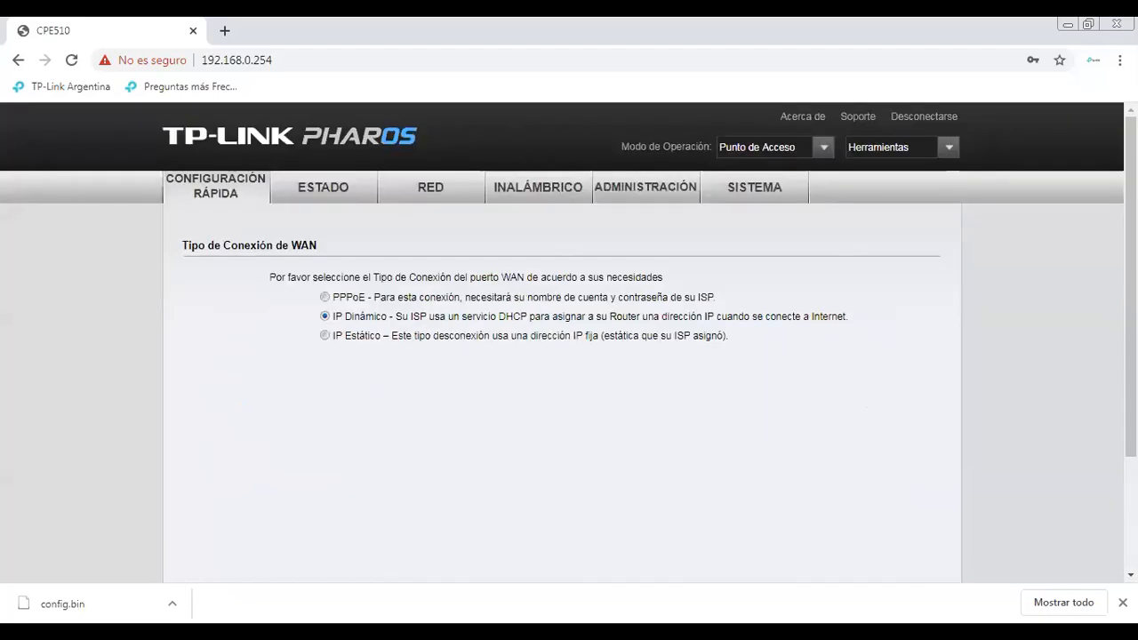
Keep IP Dinámico as the WAN type and scroll to the wireless client settings
{"action": "scroll", "coordinate": [569, 356], "scroll_direction": "down", "scroll_amount": 1}
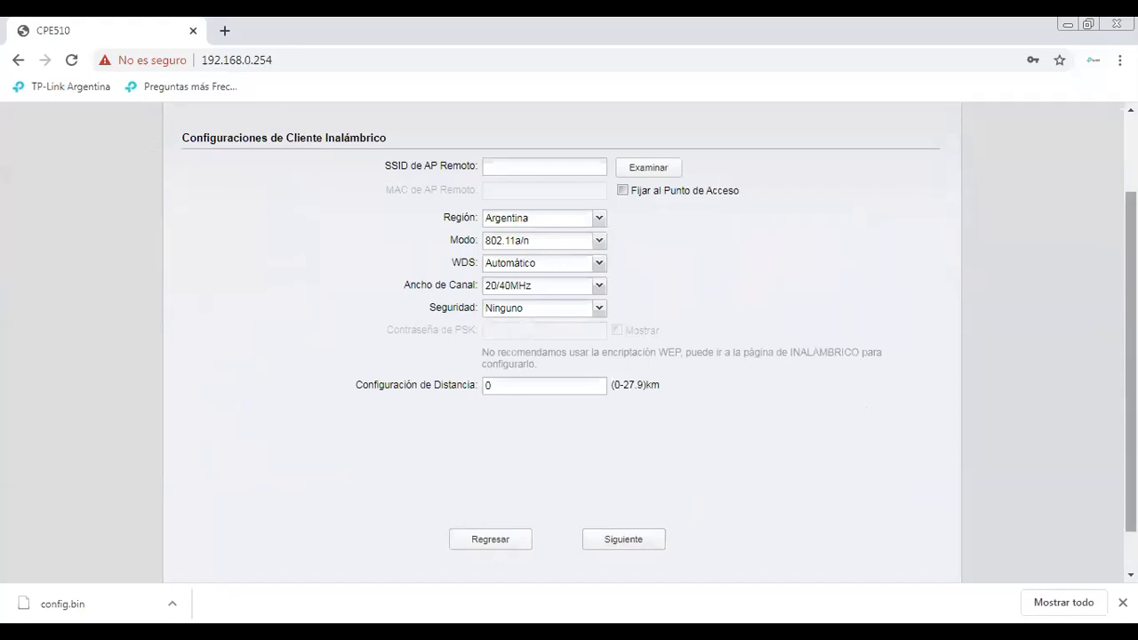
{"action": "scroll", "coordinate": [658, 341], "scroll_direction": "up", "scroll_amount": 1}
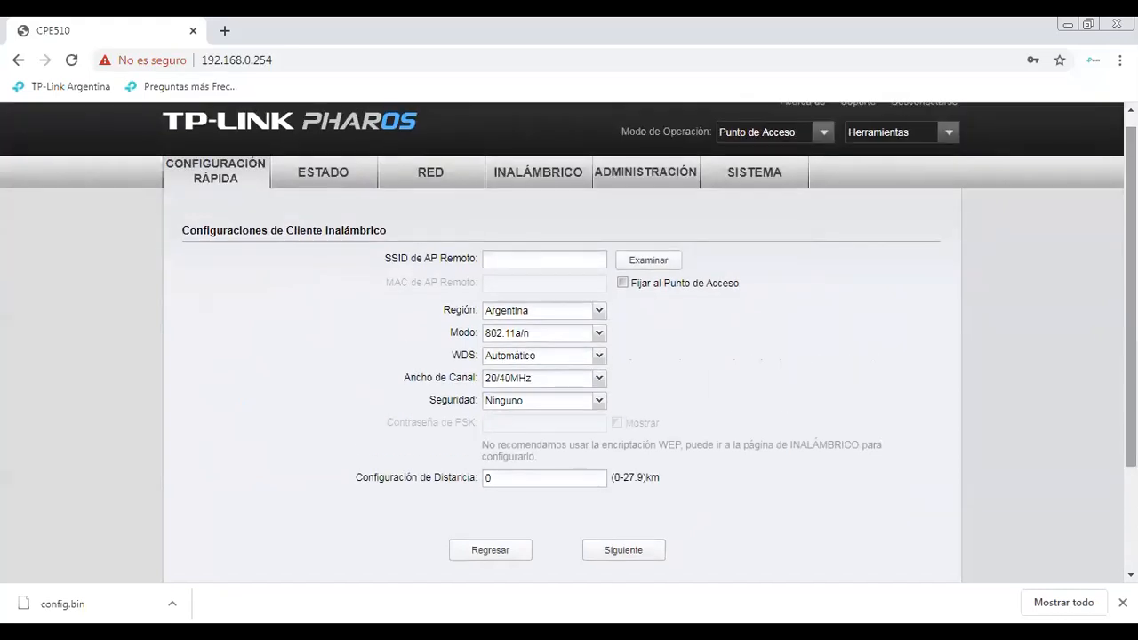
Scan for nearby networks and connect to Antena AP
{"action": "left_click", "coordinate": [662, 264]}
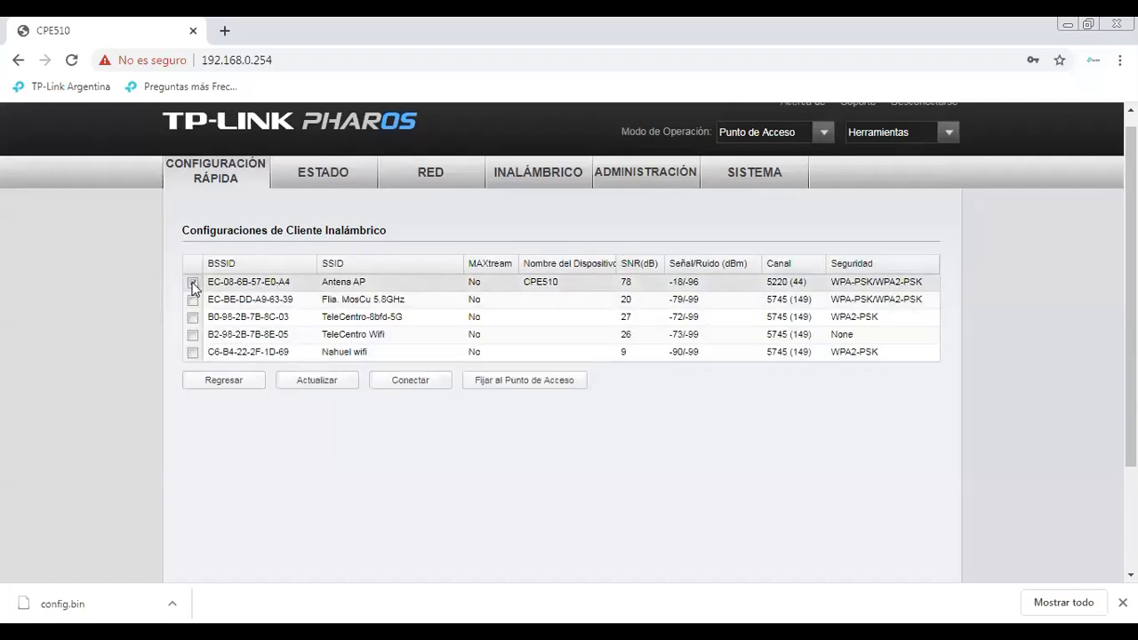
{"action": "left_click", "coordinate": [192, 283]}
{"action": "left_click", "coordinate": [415, 381]}
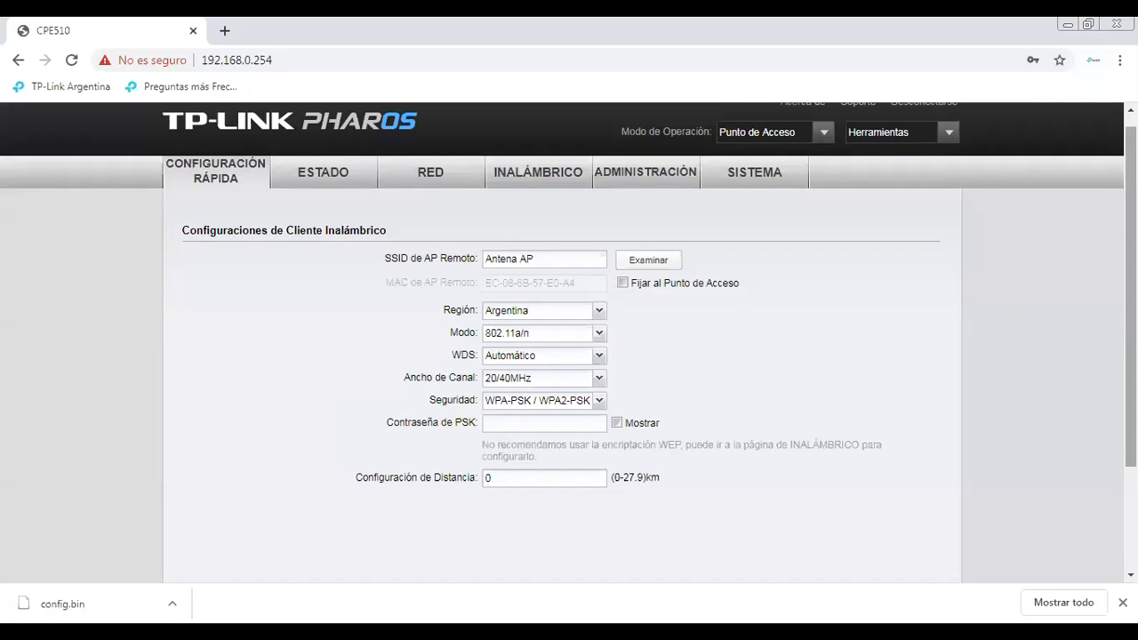
{"action": "scroll", "coordinate": [796, 320], "scroll_direction": "down", "scroll_amount": 1}
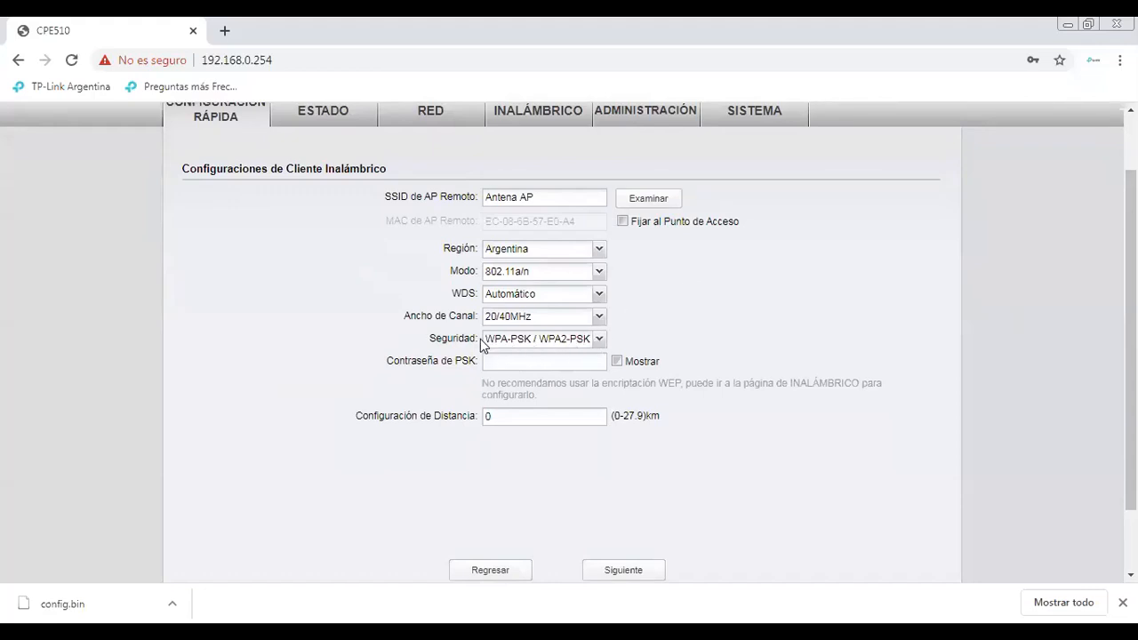
Enter the Antena AP pre-shared key, set distance to 1 km, and continue
{"action": "left_click", "coordinate": [561, 361]}
{"action": "left_click", "coordinate": [630, 363]}
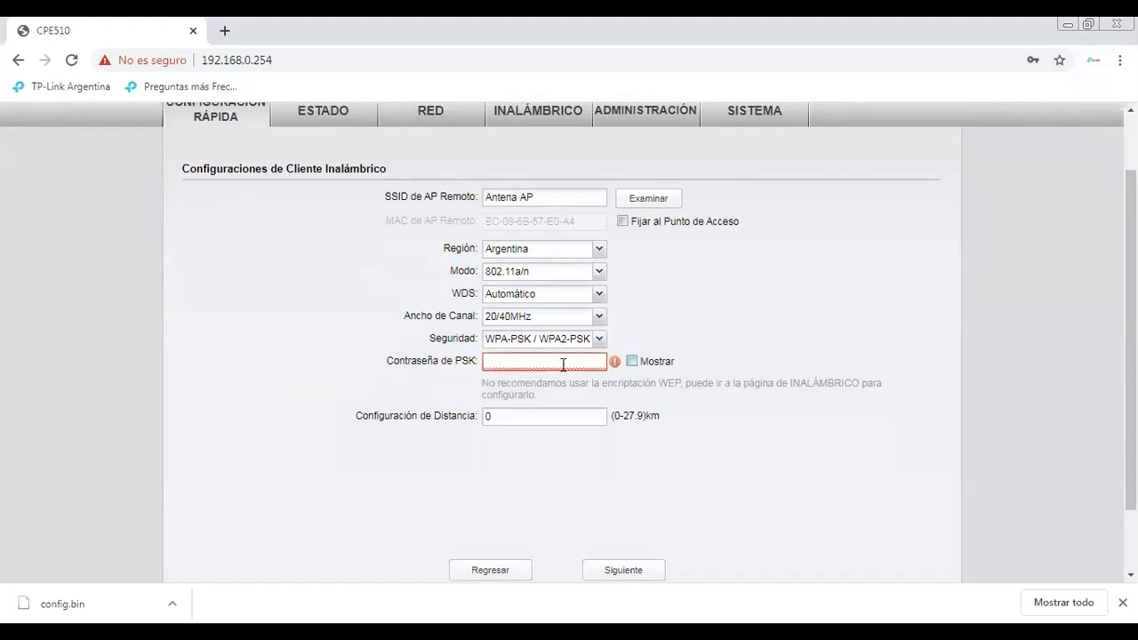
{"action": "left_click", "coordinate": [562, 364]}
{"action": "type", "text": "12345678"}
{"action": "left_click", "coordinate": [509, 417]}
{"action": "key", "text": "BackSpace"}
{"action": "type", "text": "1"}
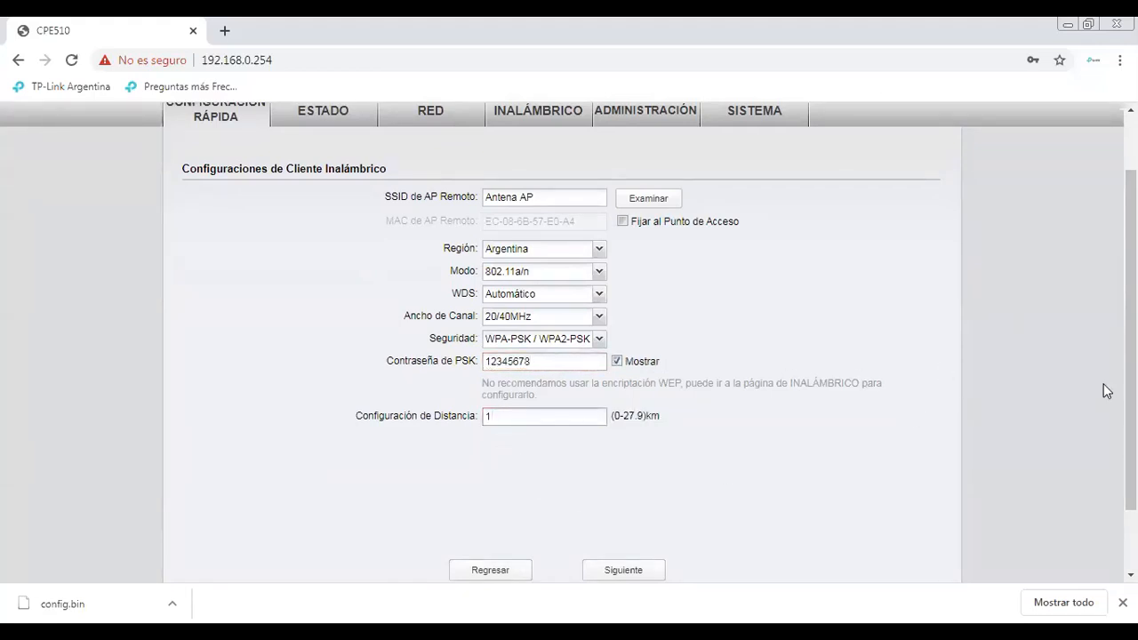
{"action": "scroll", "coordinate": [569, 340], "scroll_direction": "down", "scroll_amount": 1}
{"action": "left_click", "coordinate": [625, 547]}
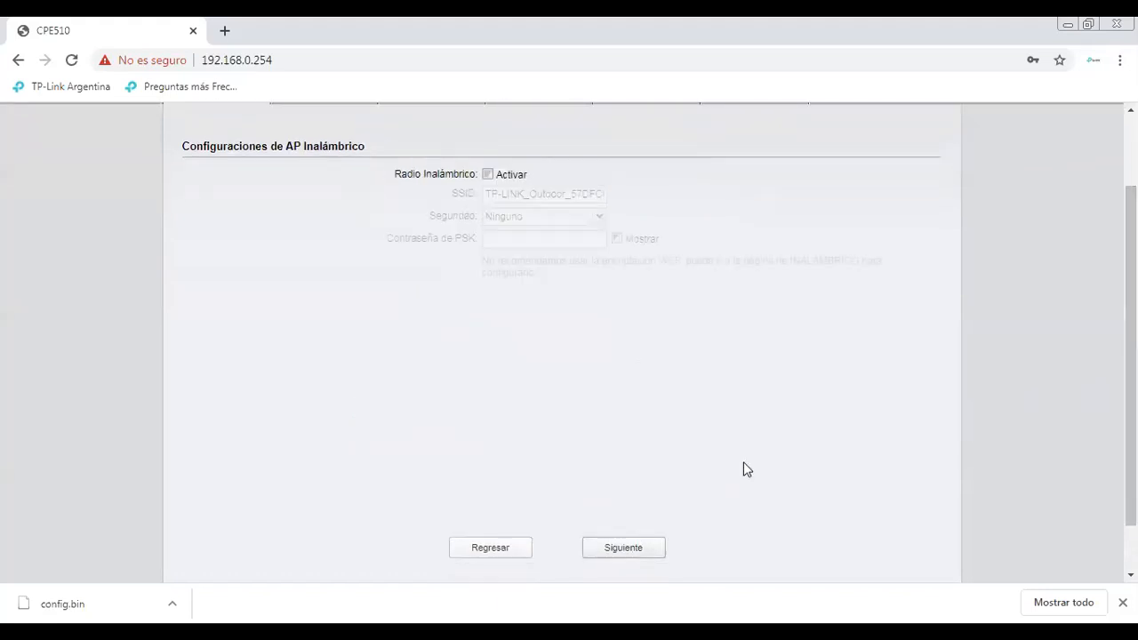
Enable the wireless AP radio and rename its SSID to '2prueba Pharos'
{"action": "scroll", "coordinate": [746, 469], "scroll_direction": "up", "scroll_amount": 2}
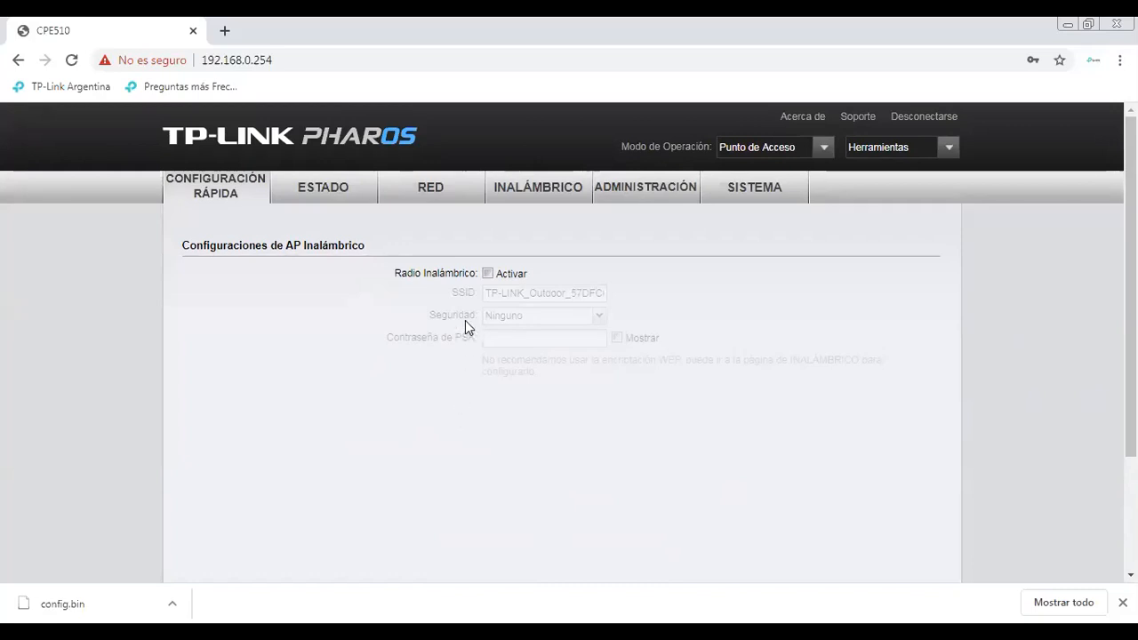
{"action": "left_click", "coordinate": [488, 274]}
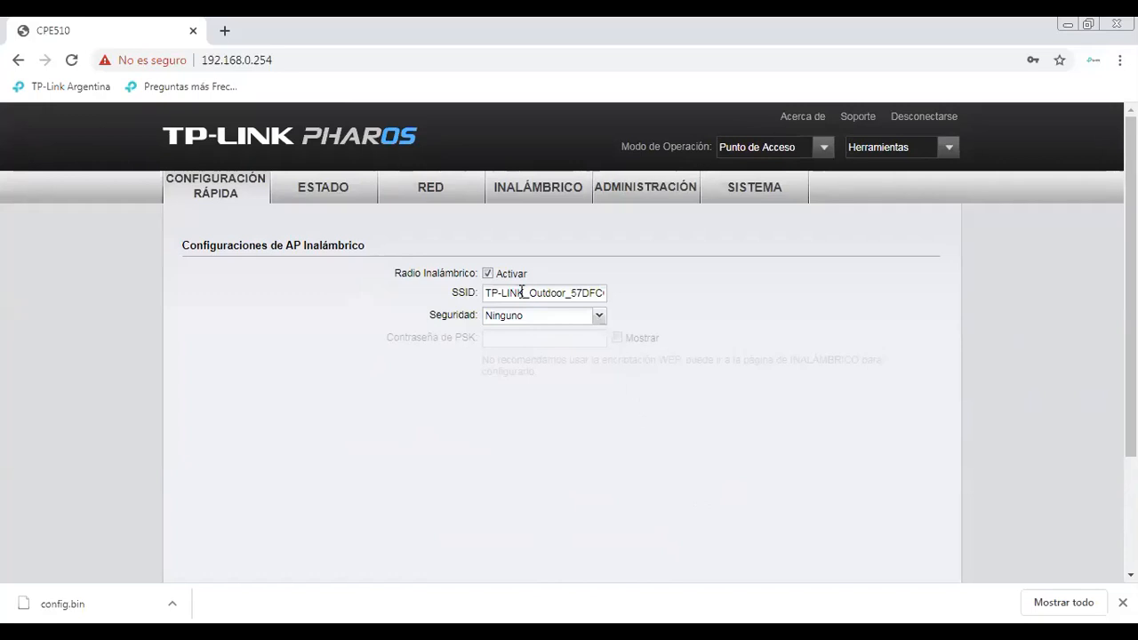
{"action": "triple_click", "coordinate": [591, 293]}
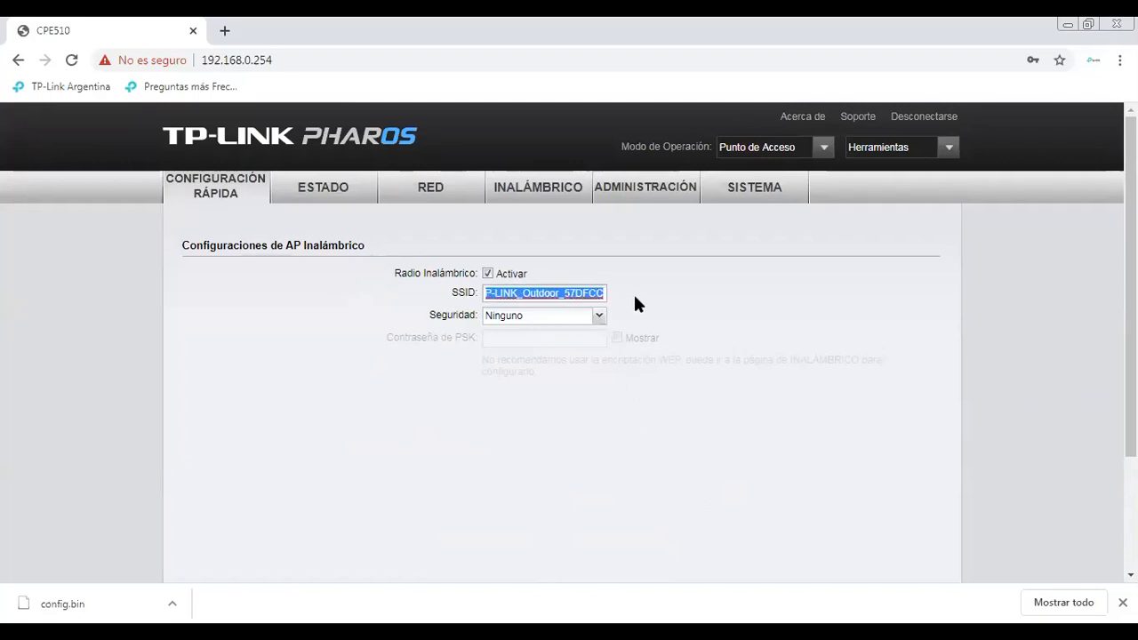
{"action": "key", "text": "BackSpace"}
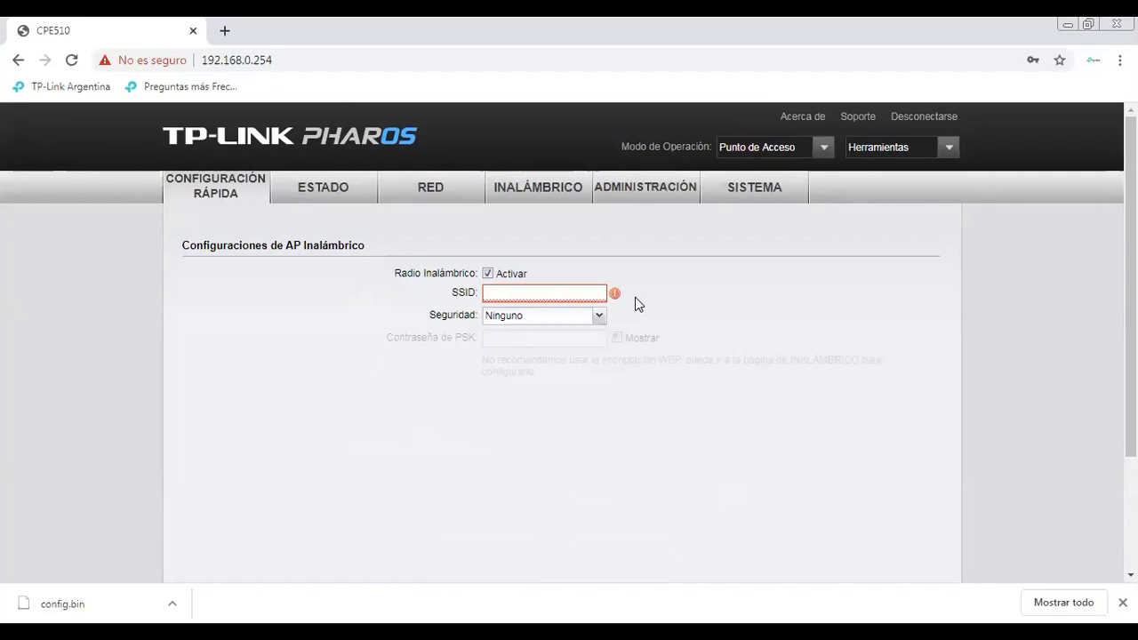
{"action": "type", "text": "2pru"}
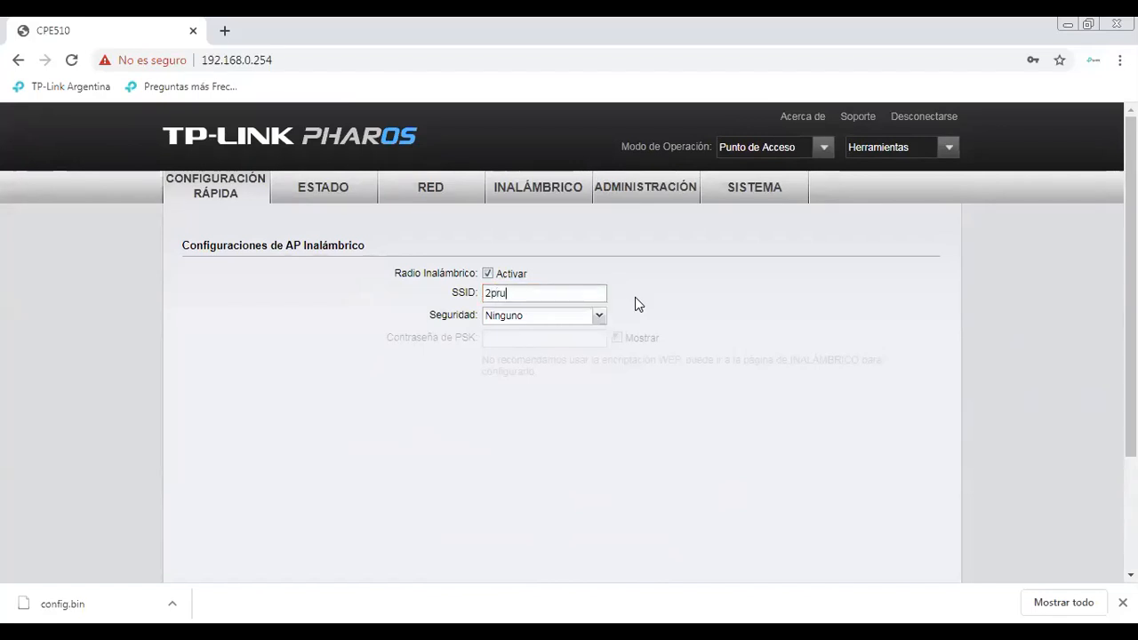
{"action": "type", "text": "eba P"}
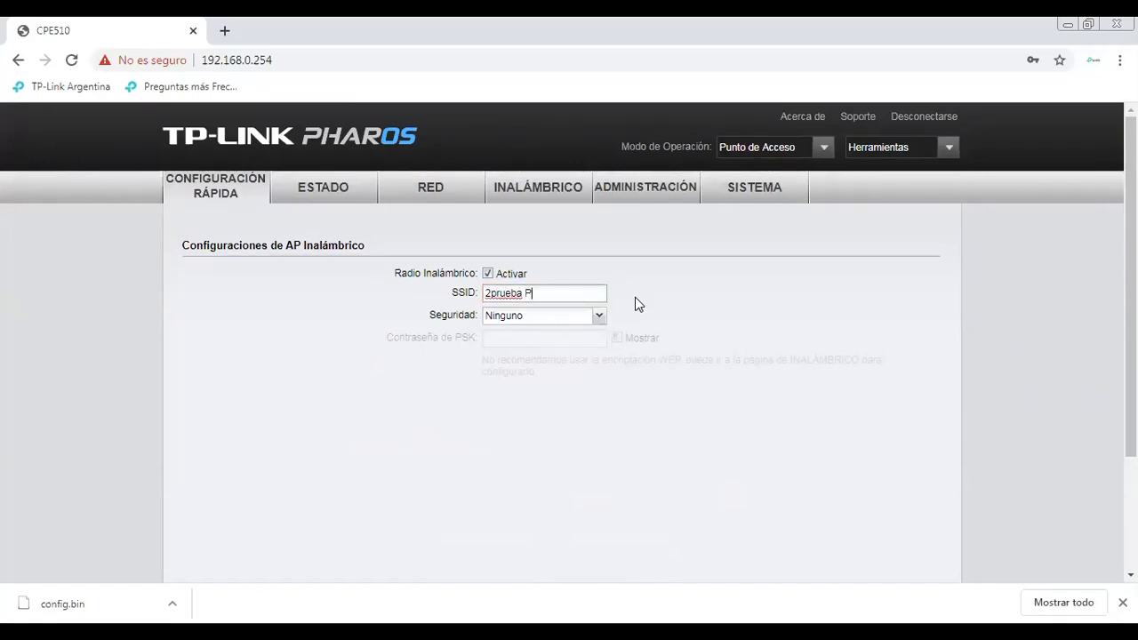
{"action": "type", "text": "haros"}
Set WPA-PSK/WPA2-PSK security with a PSK password, check it, and continue to the summary
{"action": "left_click", "coordinate": [601, 318]}
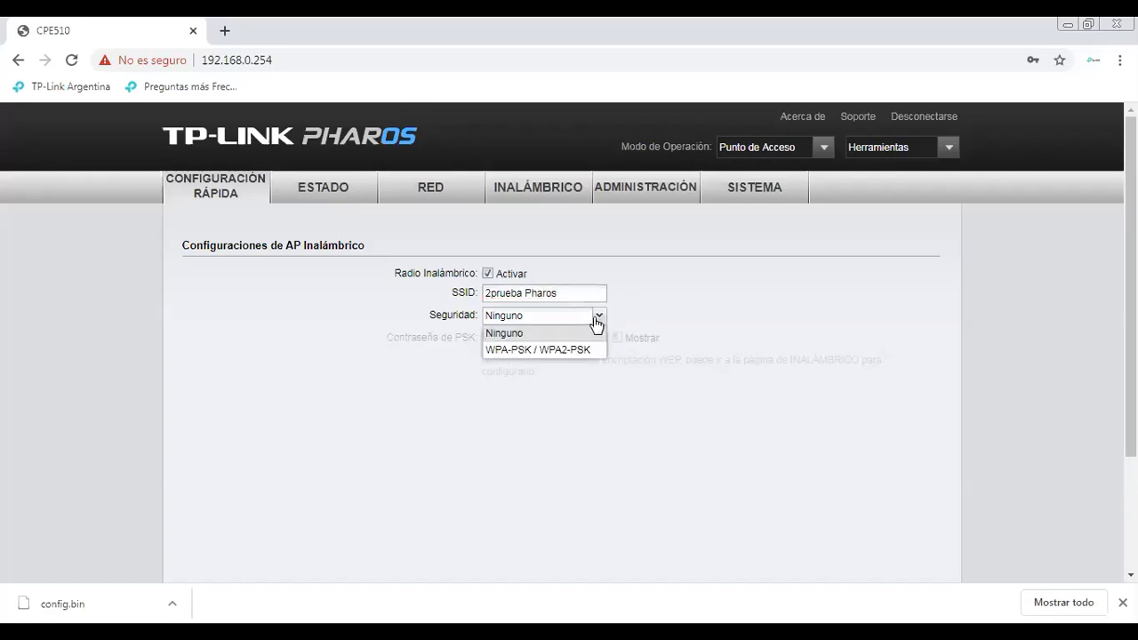
{"action": "left_click", "coordinate": [564, 348]}
{"action": "left_click", "coordinate": [550, 336]}
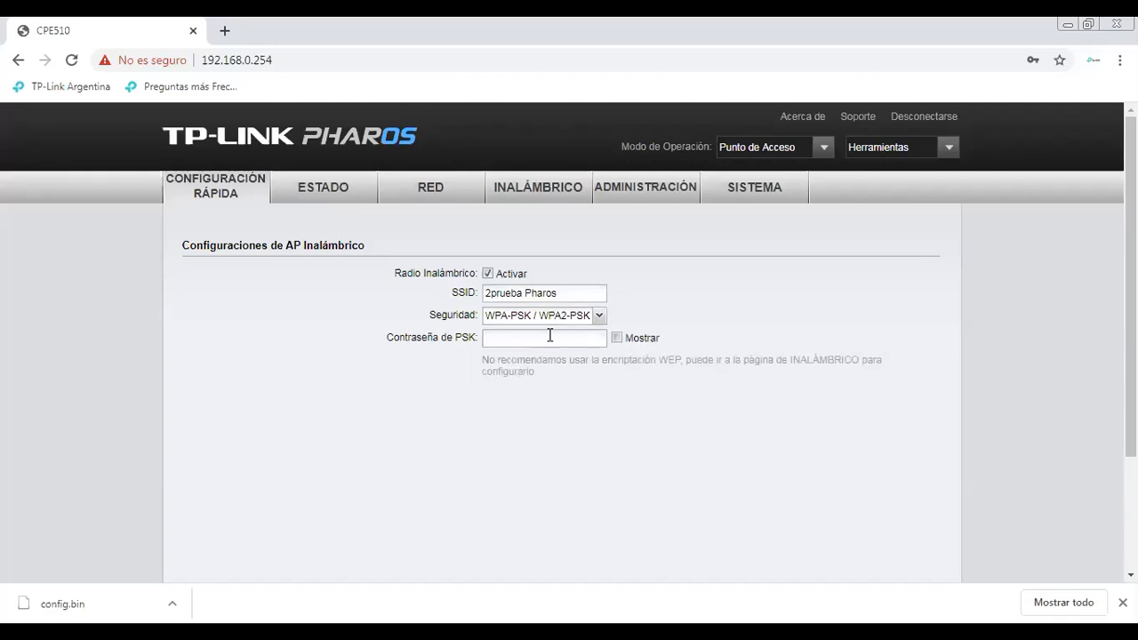
{"action": "type", "text": "12345678"}
{"action": "left_click", "coordinate": [616, 339]}
{"action": "left_click", "coordinate": [616, 338]}
{"action": "scroll", "coordinate": [1130, 285], "scroll_direction": "down", "scroll_amount": 2}
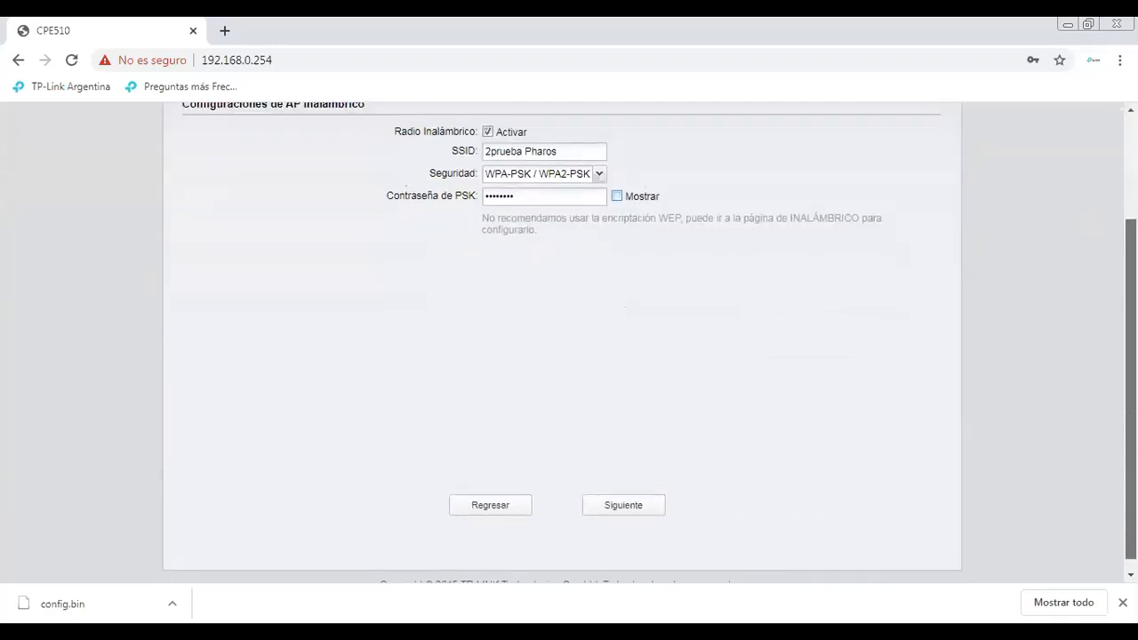
{"action": "left_click", "coordinate": [627, 491]}
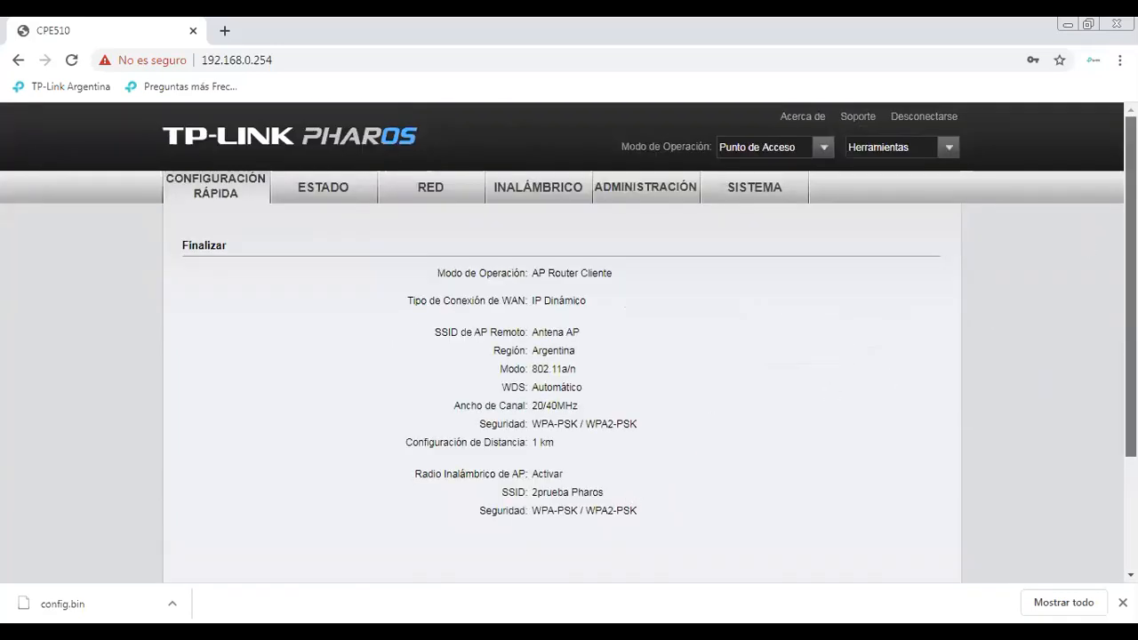
Review the summary (AP Router Cliente, IP Dinámico, Antena AP, 2prueba Pharos) and apply it
{"action": "scroll", "coordinate": [569, 311], "scroll_direction": "down", "scroll_amount": 2}
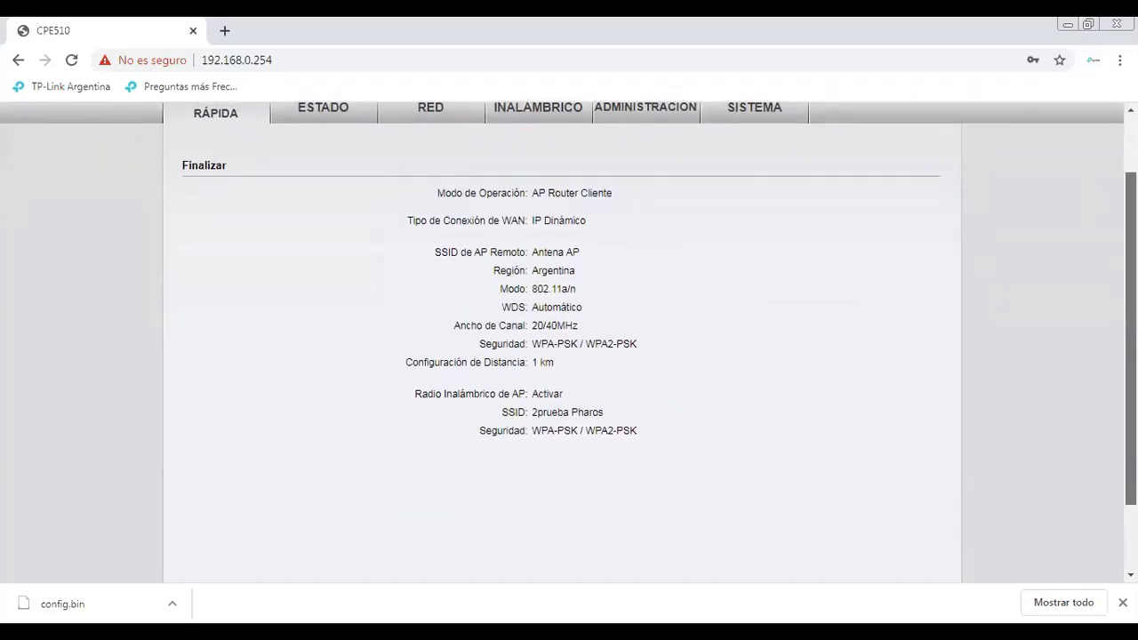
{"action": "scroll", "coordinate": [577, 516], "scroll_direction": "down", "scroll_amount": 2}
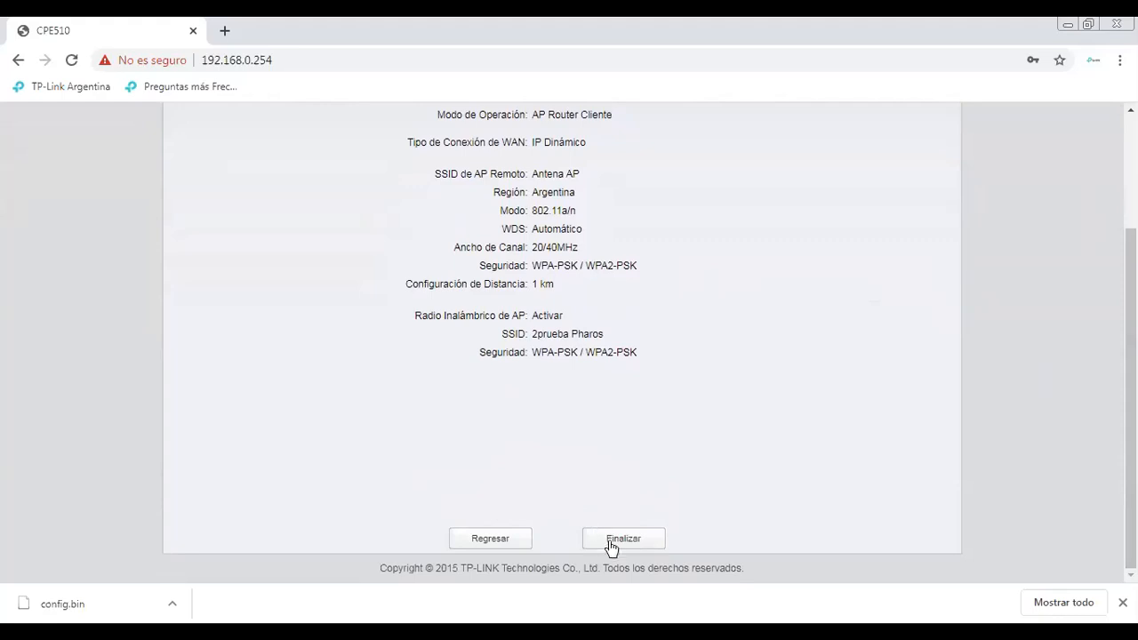
{"action": "left_click", "coordinate": [611, 540]}
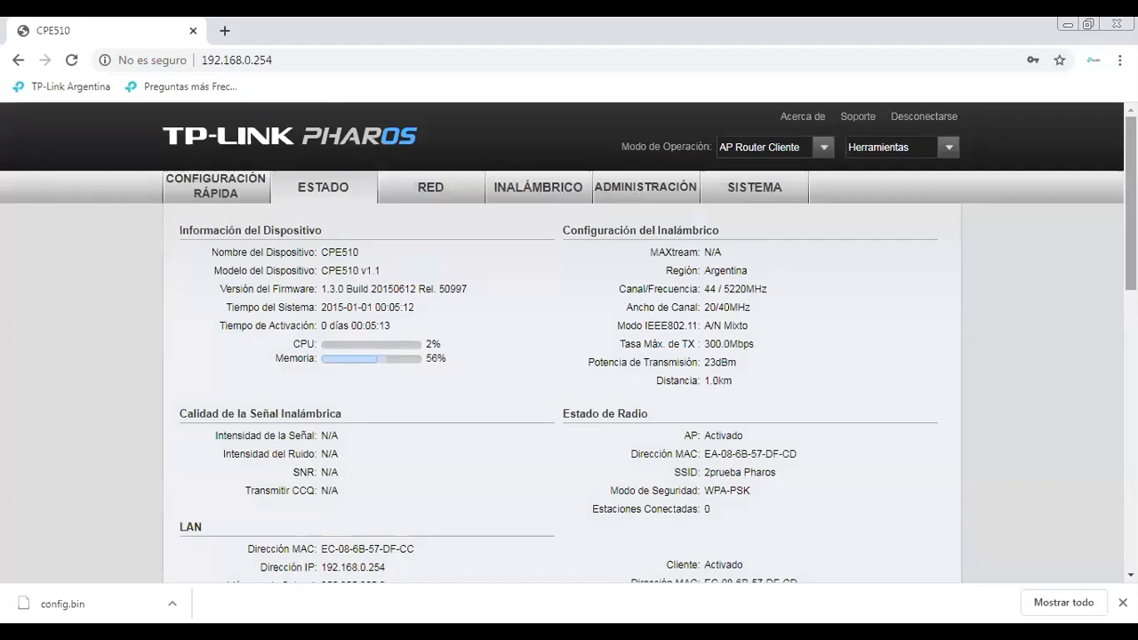
Scroll through the Estado page to check signal and the link to Antena AP
{"action": "scroll", "coordinate": [569, 342], "scroll_direction": "down", "scroll_amount": 4}
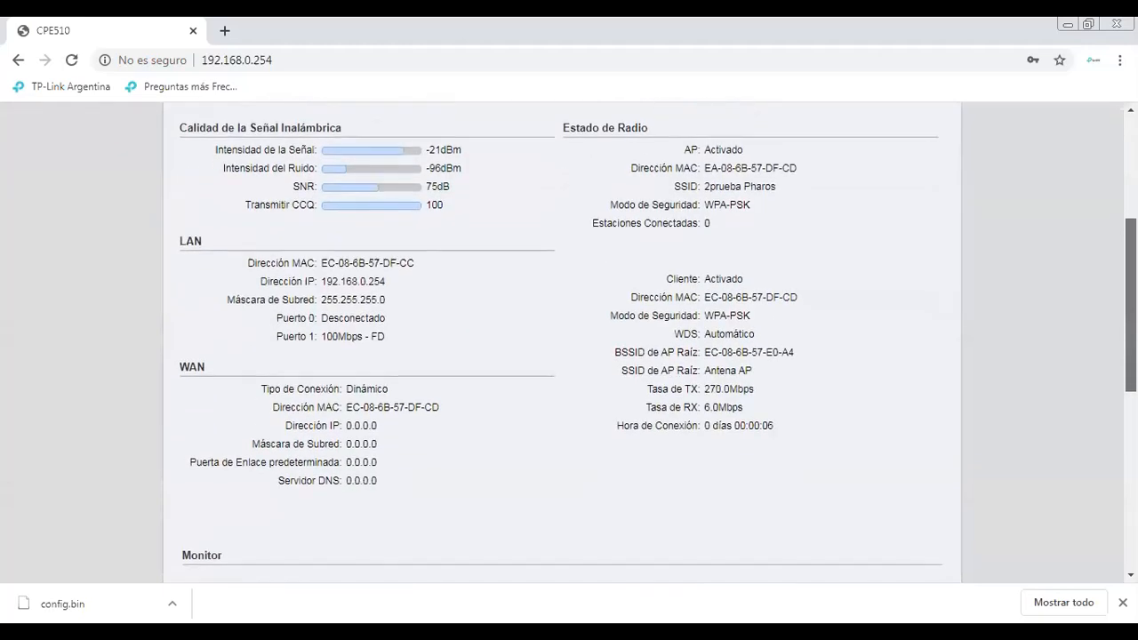
{"action": "scroll", "coordinate": [568, 342], "scroll_direction": "up", "scroll_amount": 3}
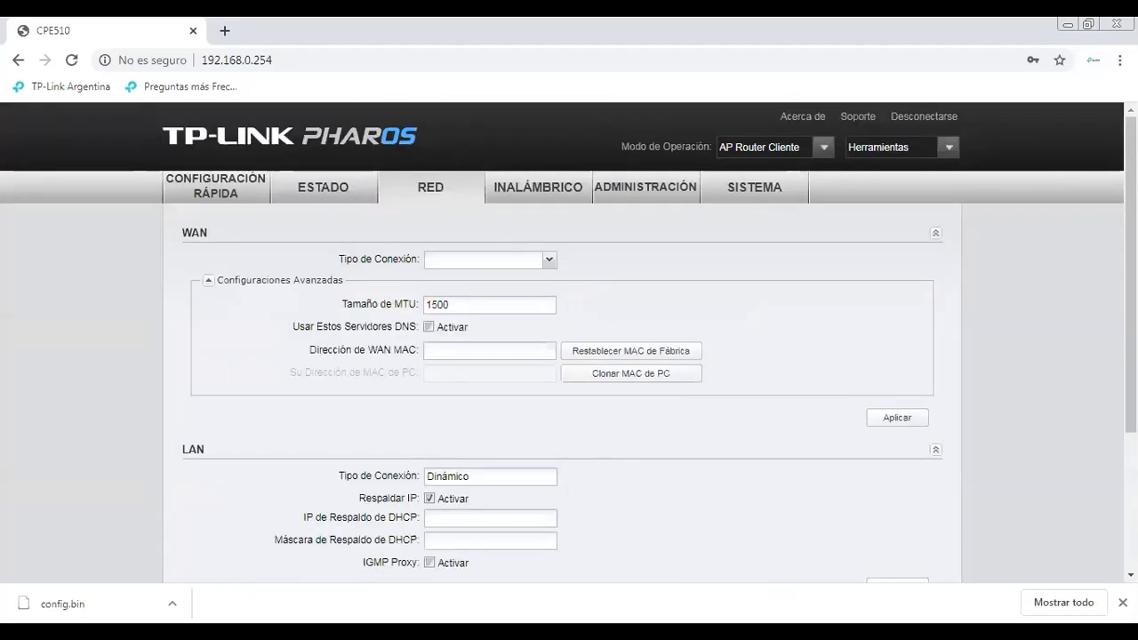
Review the Red page's LAN and DHCP server settings, then return to the Estado page
{"action": "scroll", "coordinate": [699, 376], "scroll_direction": "down", "scroll_amount": 2}
{"action": "scroll", "coordinate": [562, 342], "scroll_direction": "down", "scroll_amount": 6}
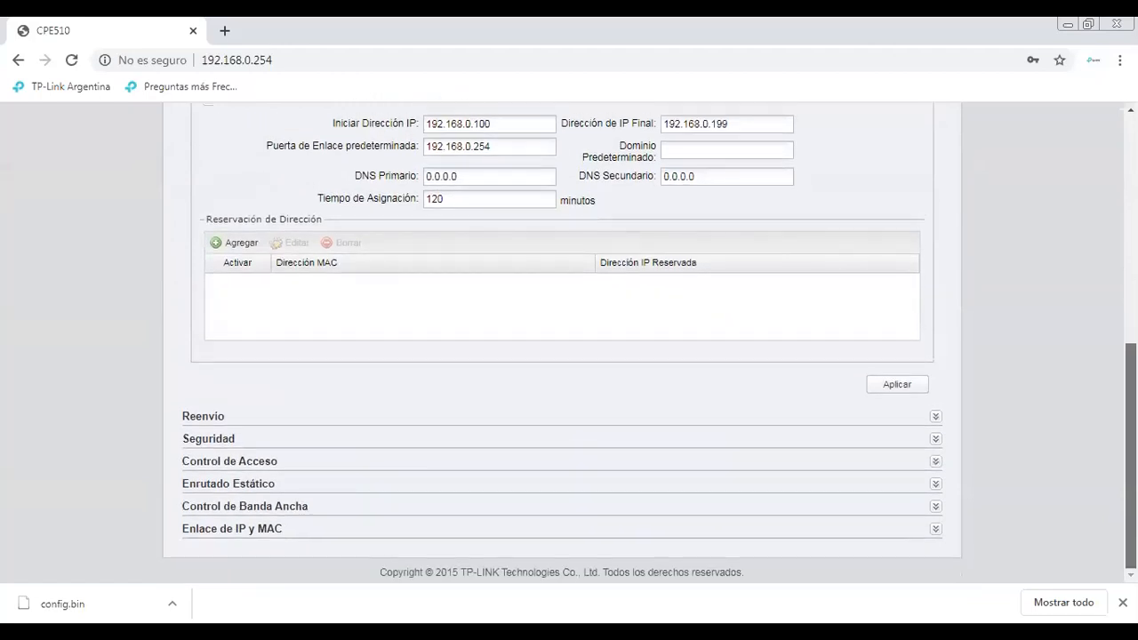
{"action": "scroll", "coordinate": [348, 347], "scroll_direction": "up", "scroll_amount": 8}
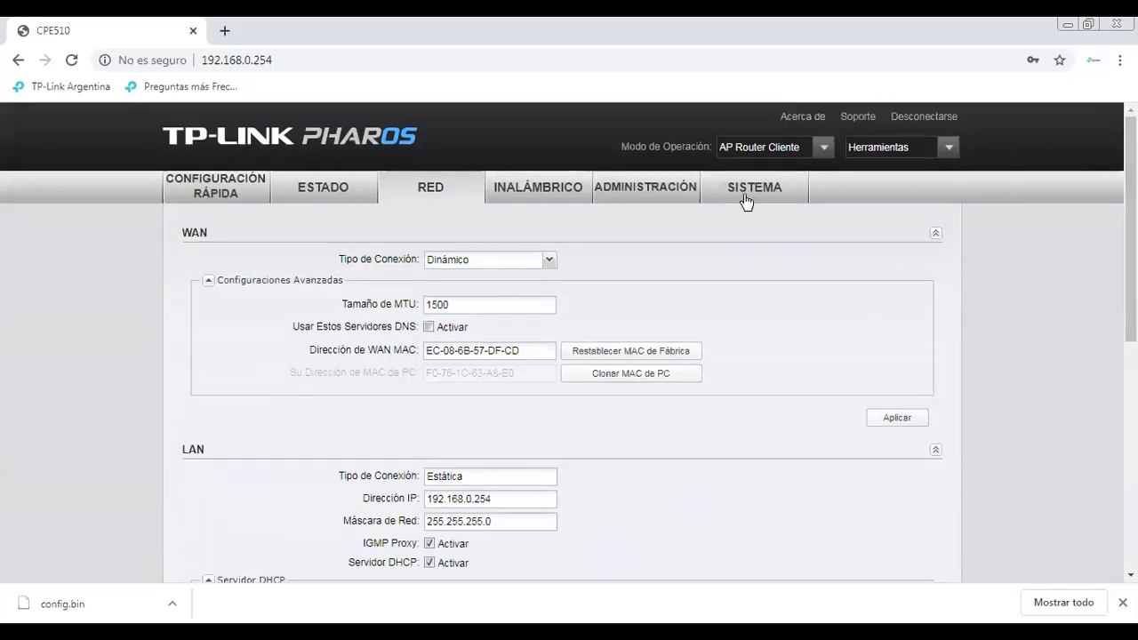
{"action": "left_click", "coordinate": [325, 188]}
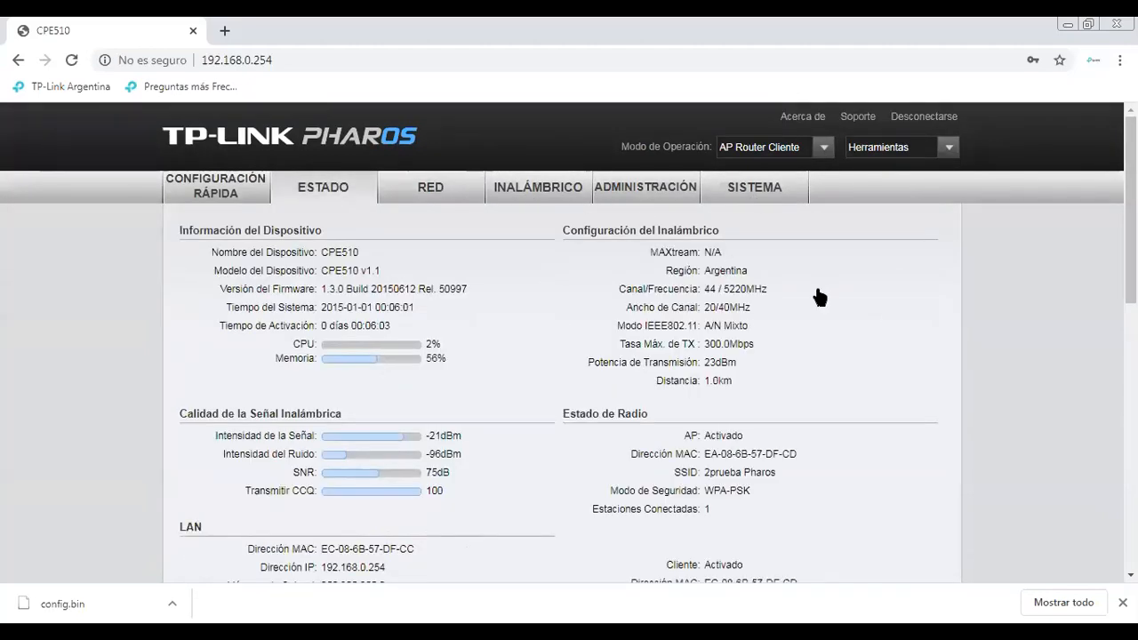
Show the Clientes DHCP list in the Estado monitor, with one client at 192.168.0.100
{"action": "key", "text": "ctrl+a"}
{"action": "scroll", "coordinate": [1016, 399], "scroll_direction": "down", "scroll_amount": 7}
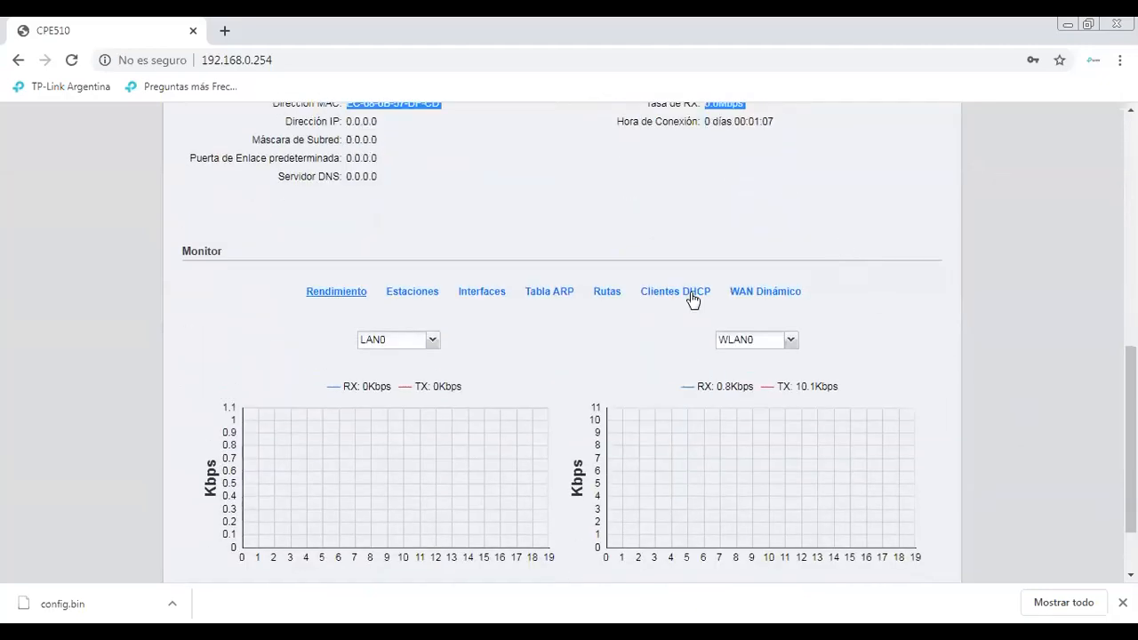
{"action": "left_click", "coordinate": [691, 293]}
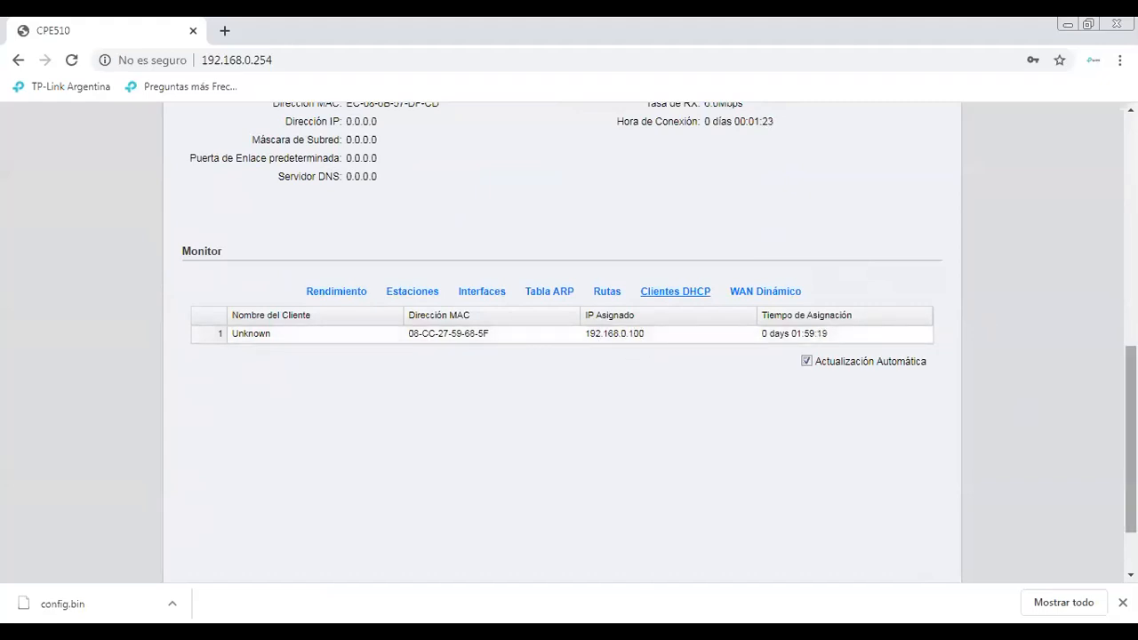
{"action": "left_click_drag", "start_coordinate": [1131, 371], "coordinate": [1131, 140]}
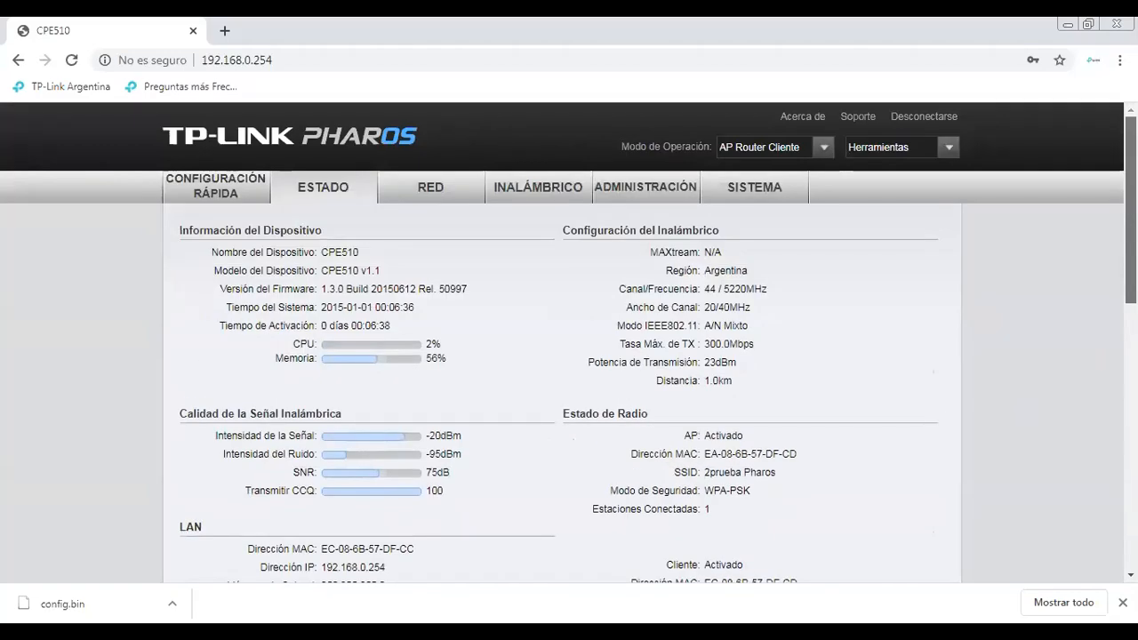
{"action": "scroll", "coordinate": [569, 355], "scroll_direction": "down", "scroll_amount": 6}
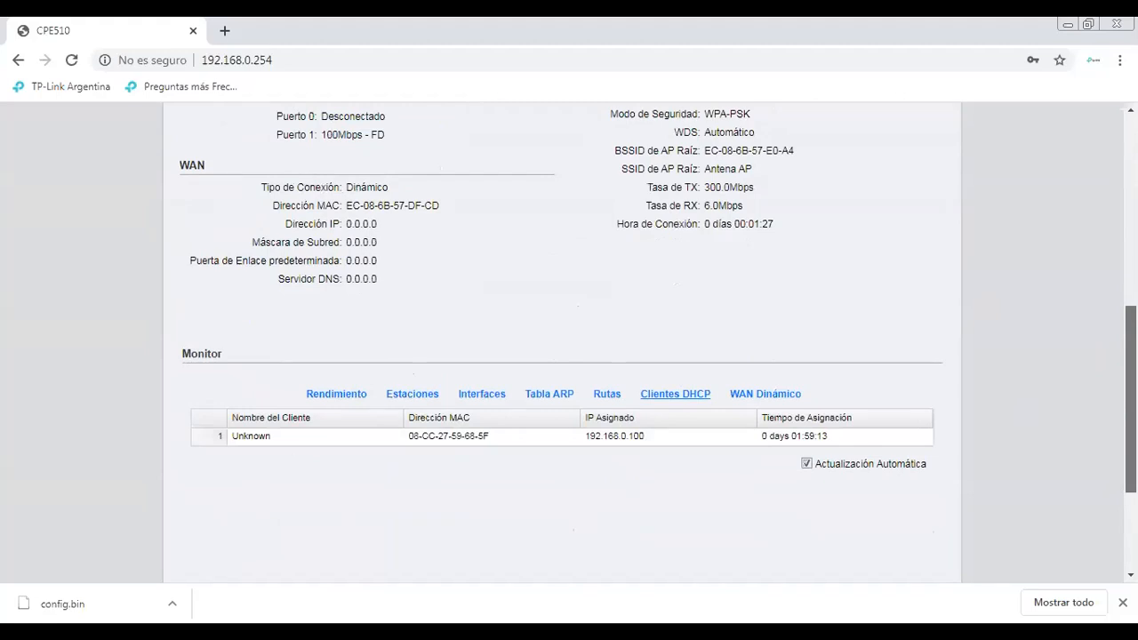
{"action": "scroll", "coordinate": [569, 356], "scroll_direction": "down", "scroll_amount": 1}
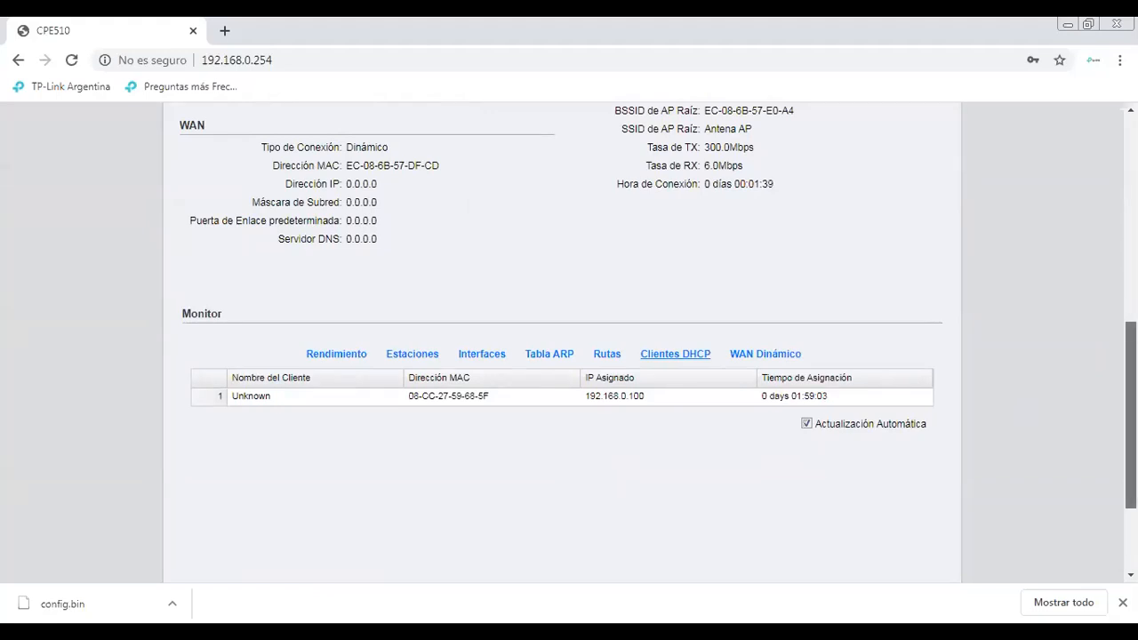
{"action": "scroll", "coordinate": [569, 342], "scroll_direction": "up", "scroll_amount": 8}
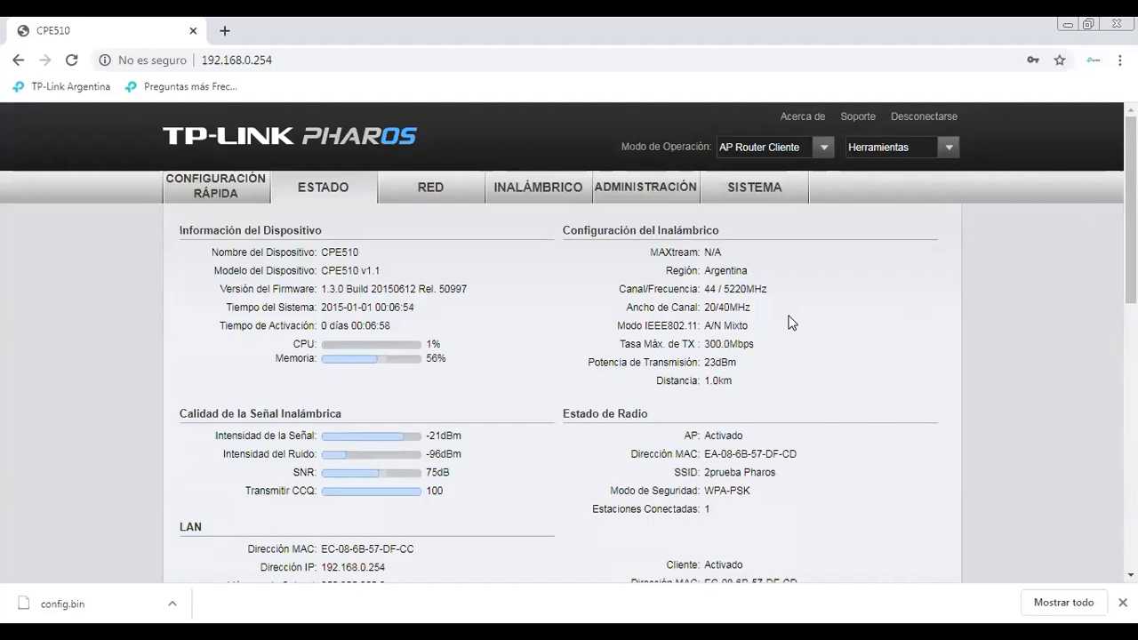
{"action": "left_click", "coordinate": [825, 160]}
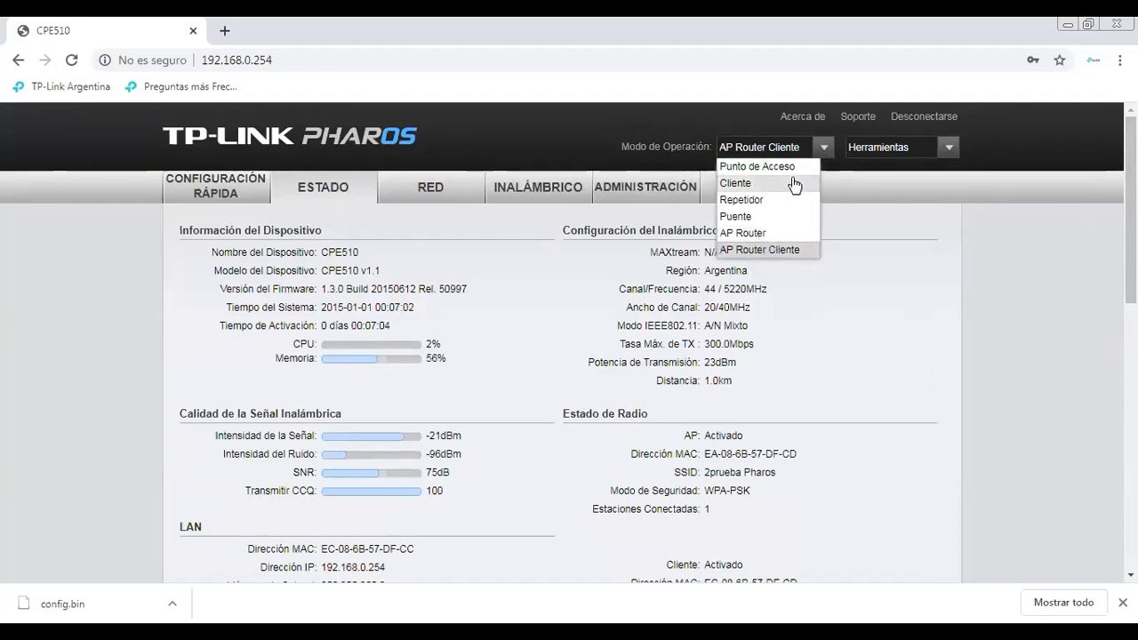
{"action": "left_click", "coordinate": [837, 263]}
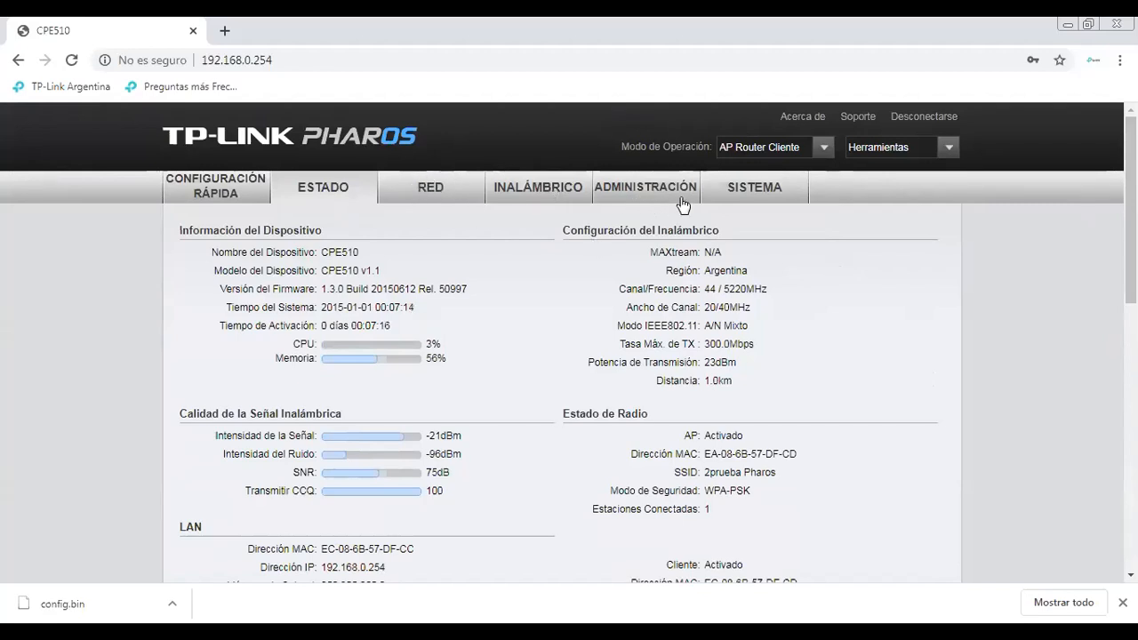
{"action": "left_click", "coordinate": [948, 153]}
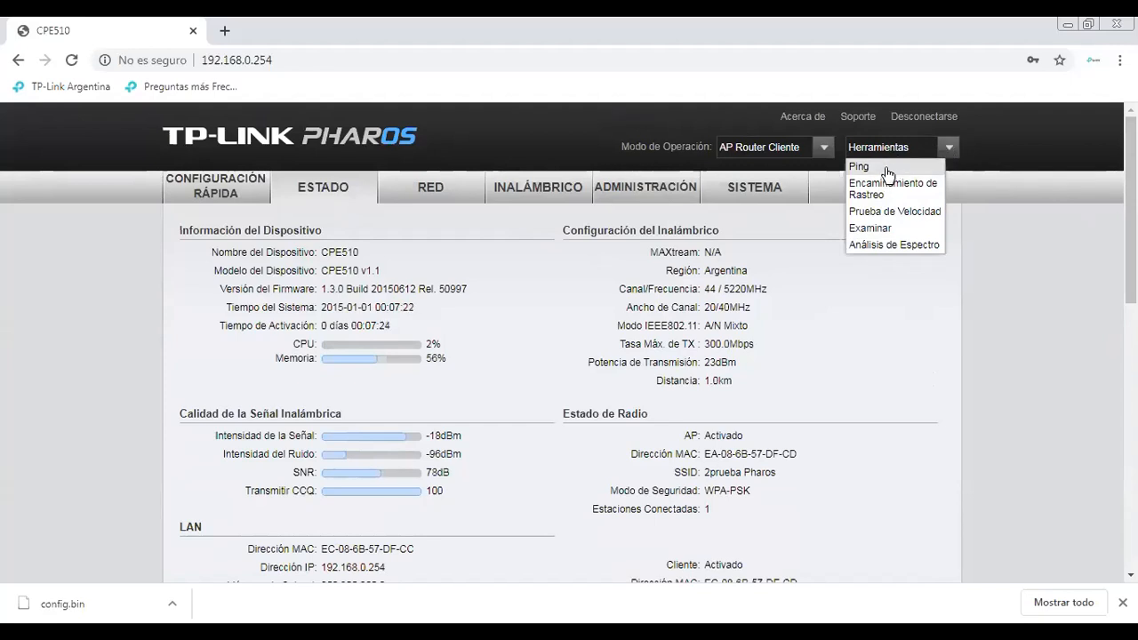
{"action": "left_click", "coordinate": [862, 305]}
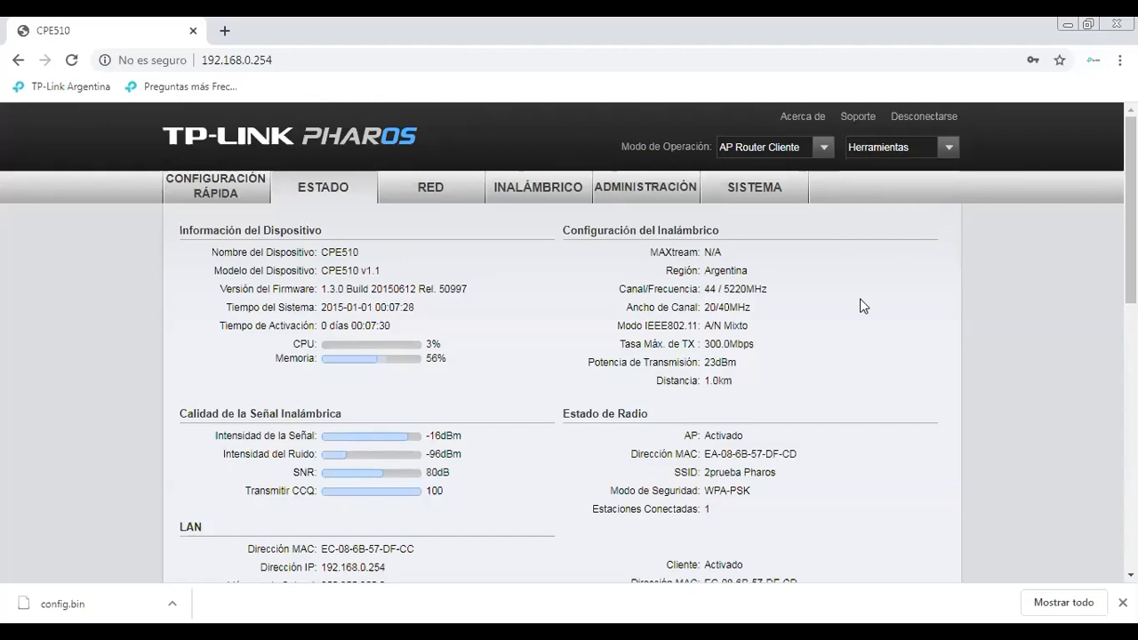
{"action": "scroll", "coordinate": [923, 261], "scroll_direction": "down", "scroll_amount": 5}
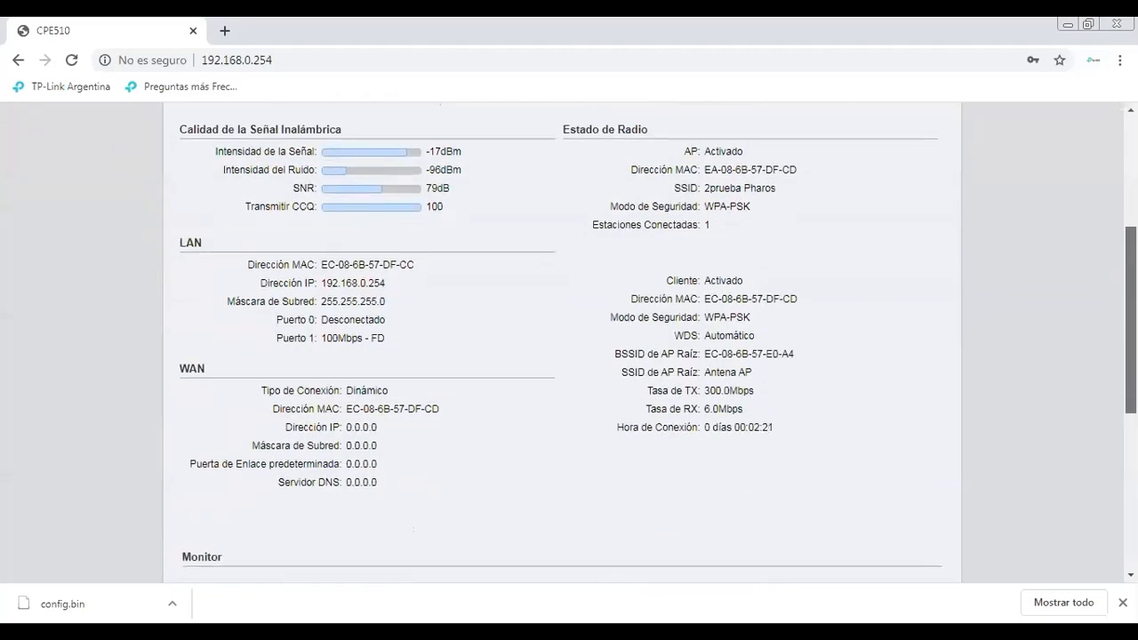
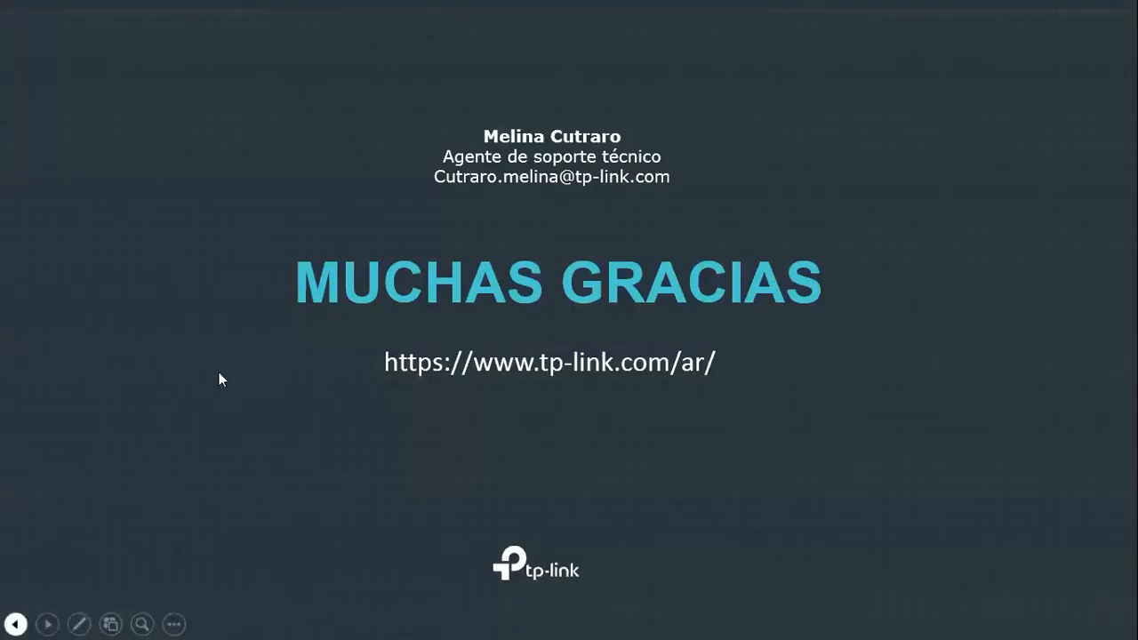
Go back one slide to the Soporte Técnico support contact details
{"action": "key", "text": "Left"}
{"action": "key", "text": "Left"}
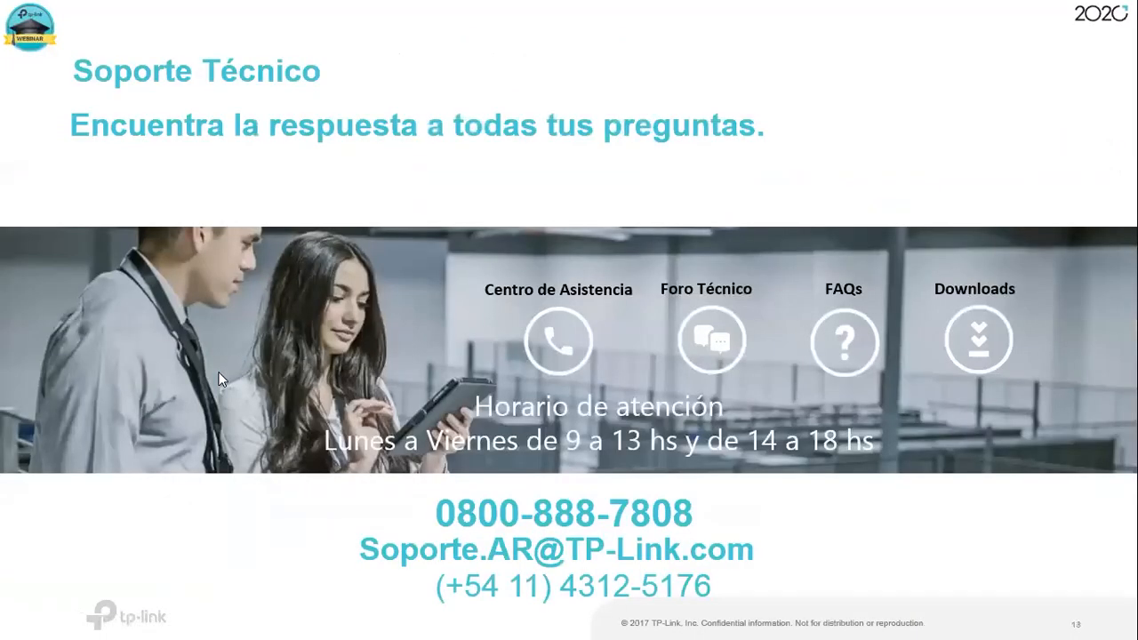